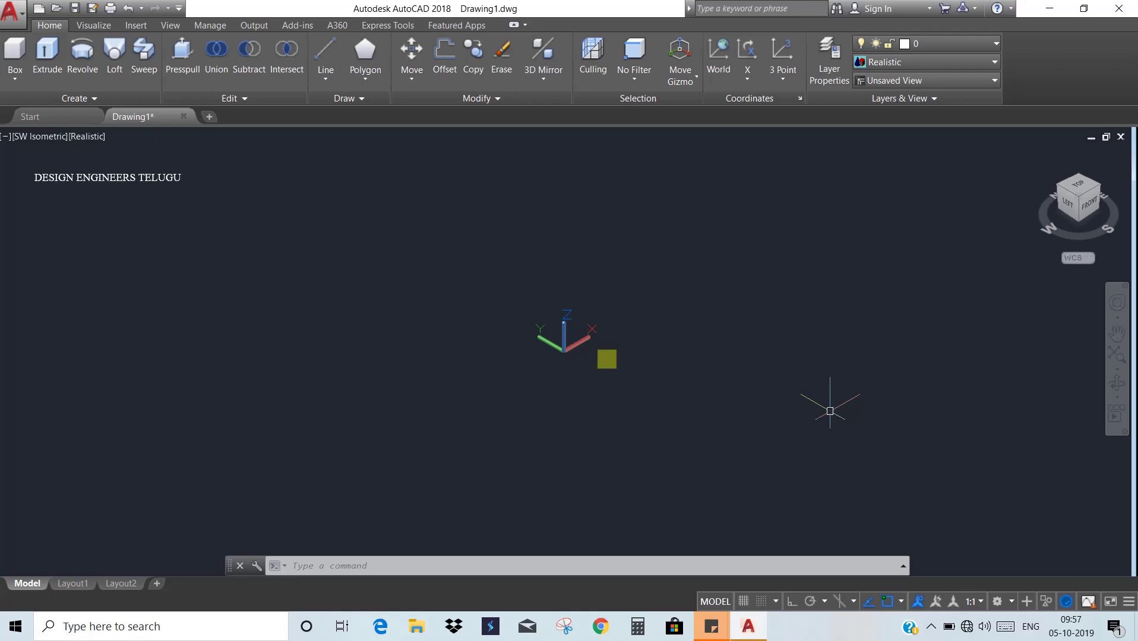
pyautogui.click(18, 77)
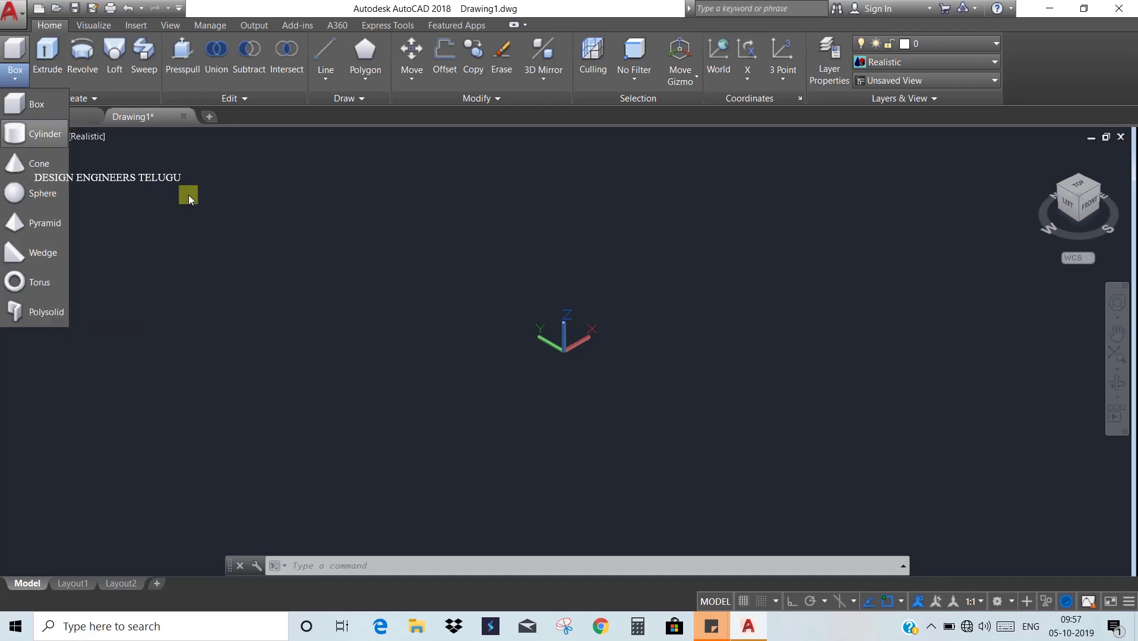
pyautogui.click(284, 275)
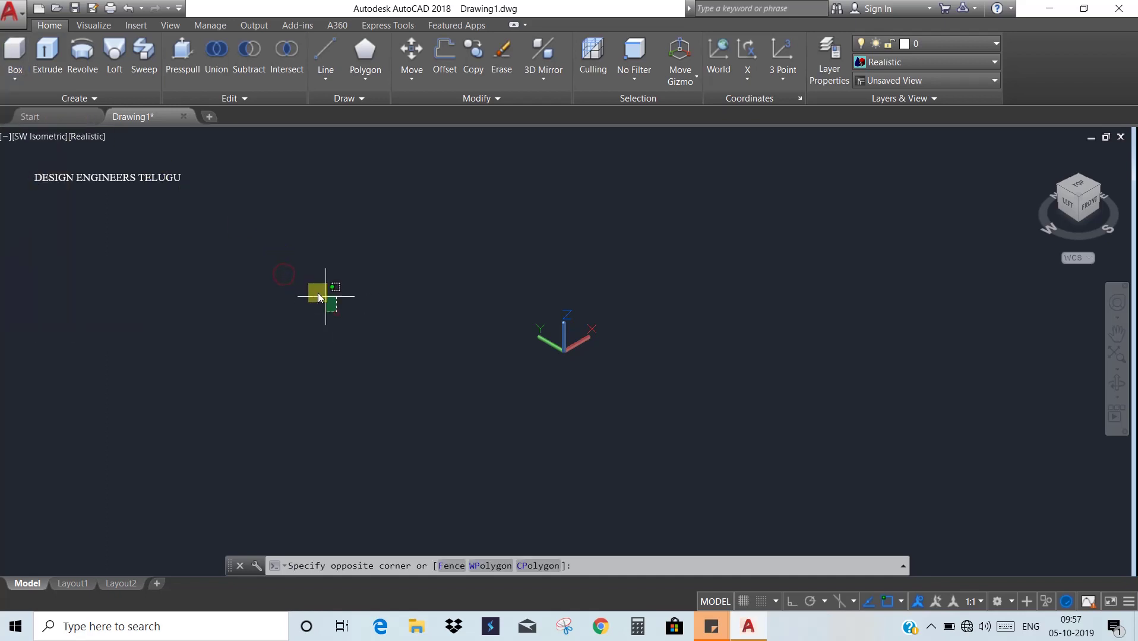
pyautogui.click(216, 243)
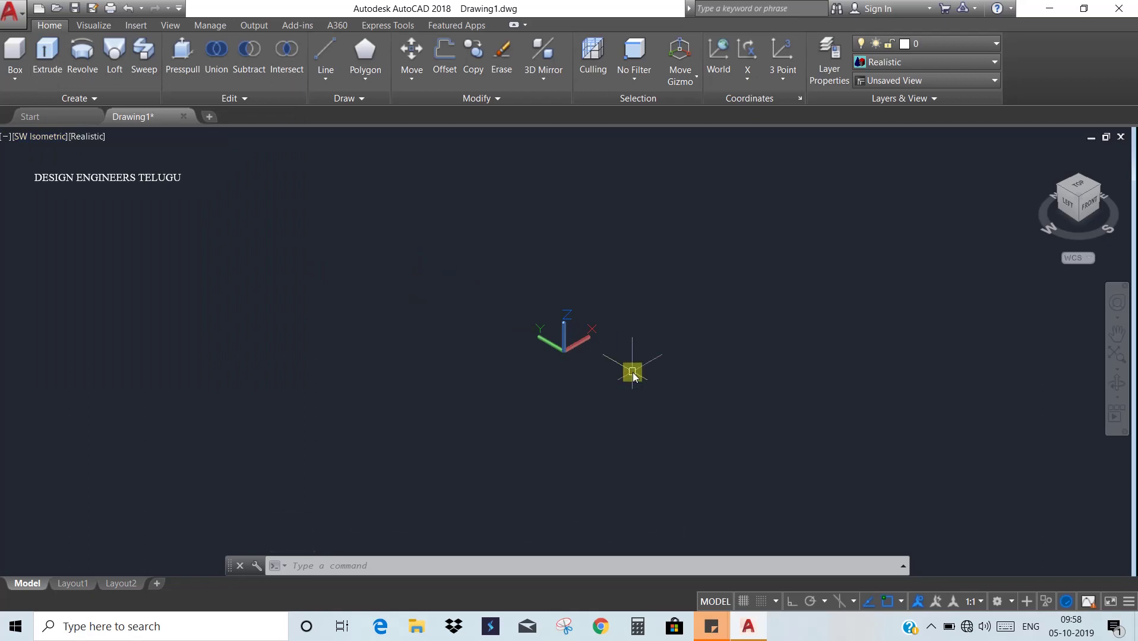
# Step: Draw a large freehand rectangle on the ground plane in the middle of the isometric view
pyautogui.write('re')
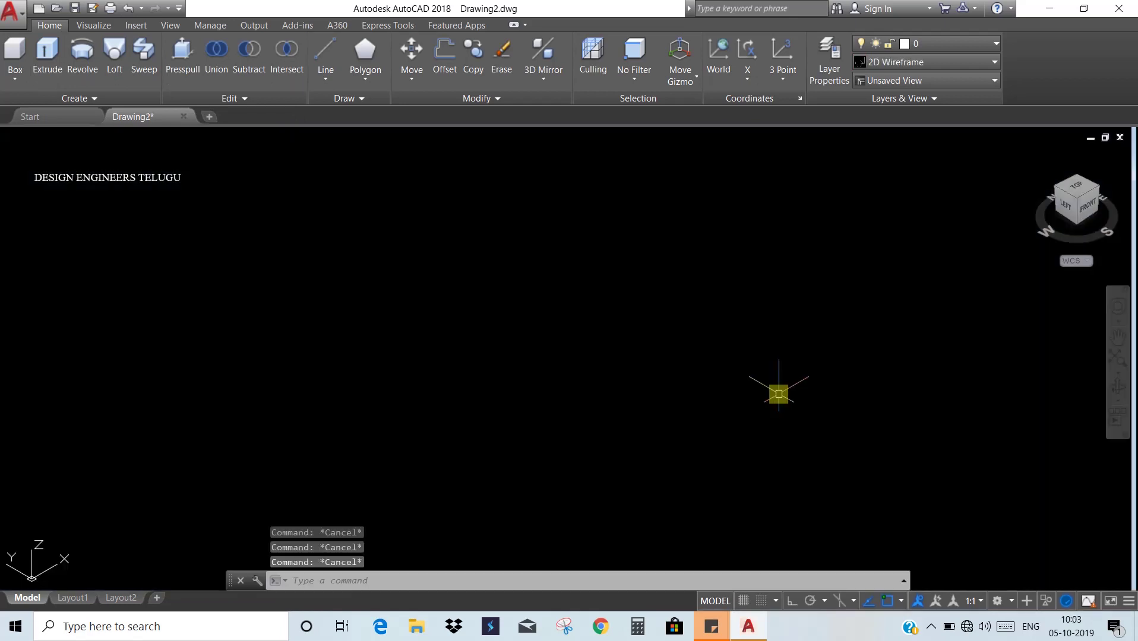
pyautogui.write('r')
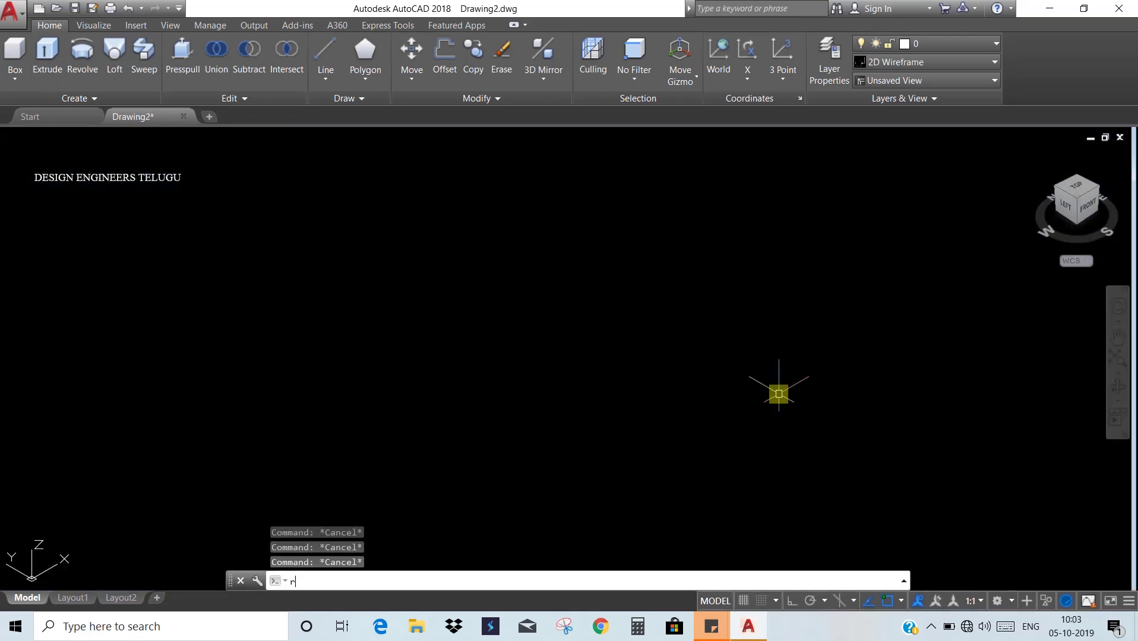
pyautogui.write('ec')
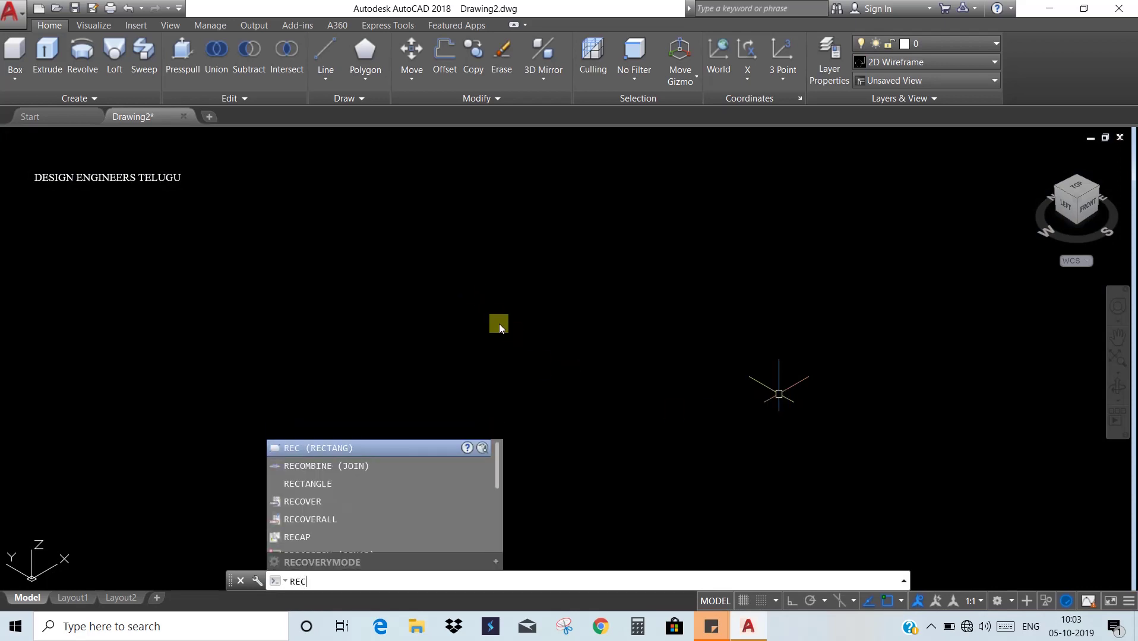
pyautogui.press('Return')
pyautogui.click(432, 292)
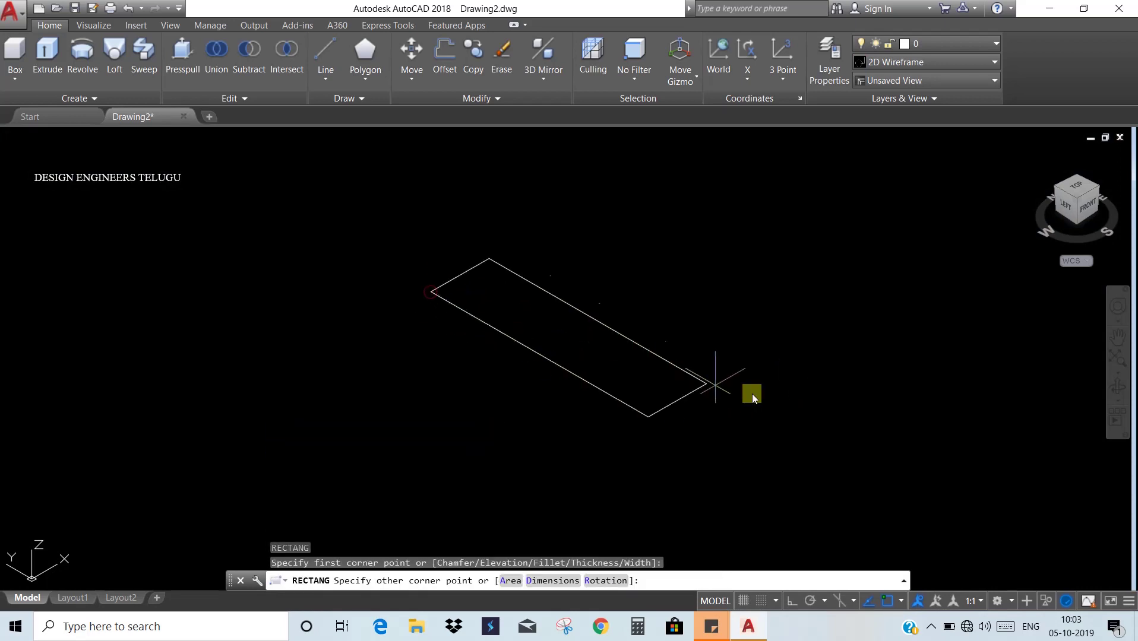
pyautogui.click(840, 328)
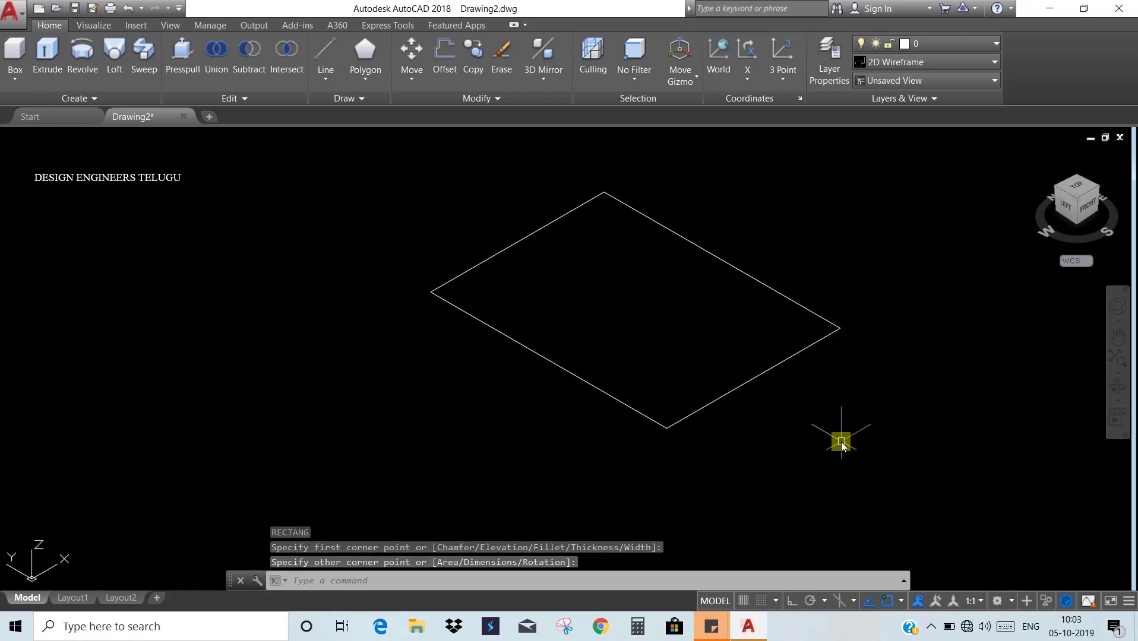
# Step: Draw a narrow rectangle inside the large one, starting at the midpoint of its left-side edge and ending short of the opposite edge
pyautogui.write('re')
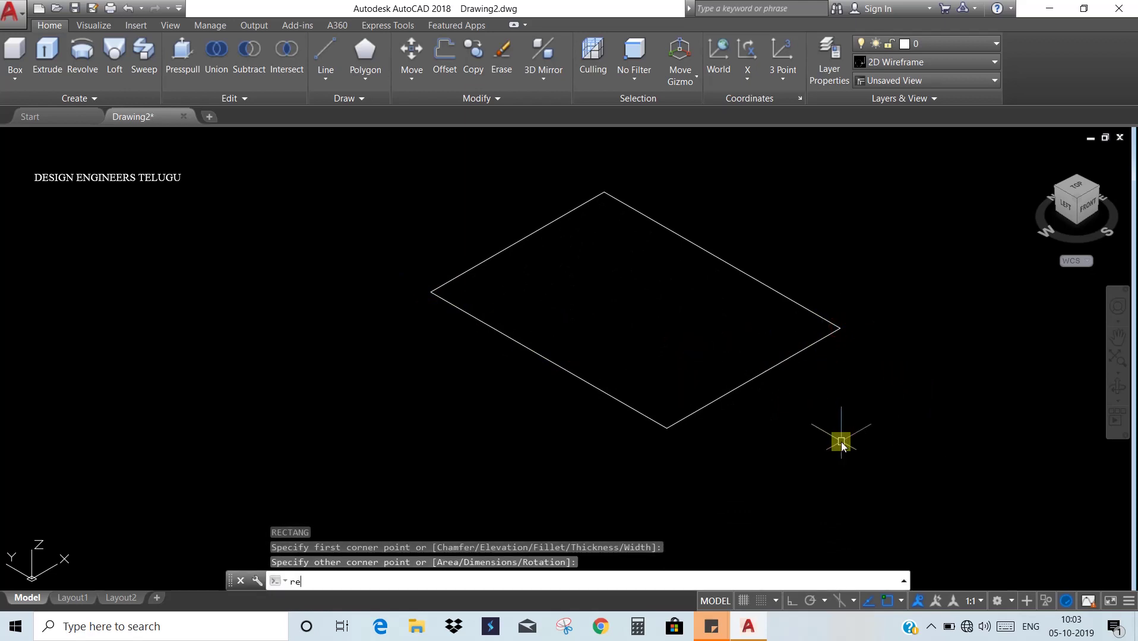
pyautogui.write('c')
pyautogui.press('Return')
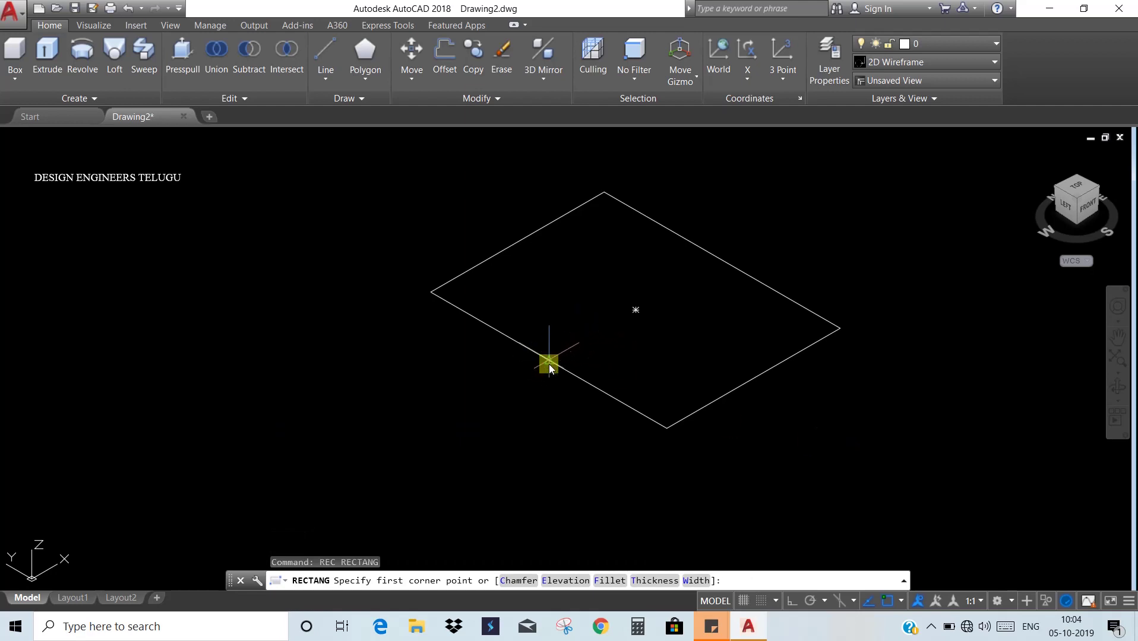
pyautogui.click(549, 362)
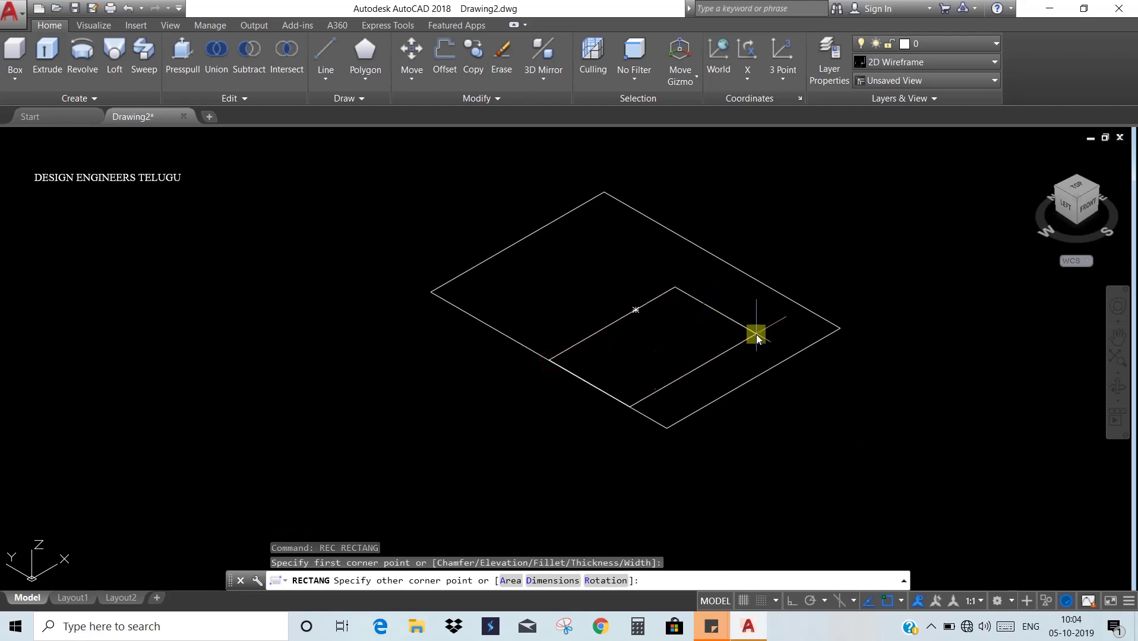
pyautogui.click(727, 310)
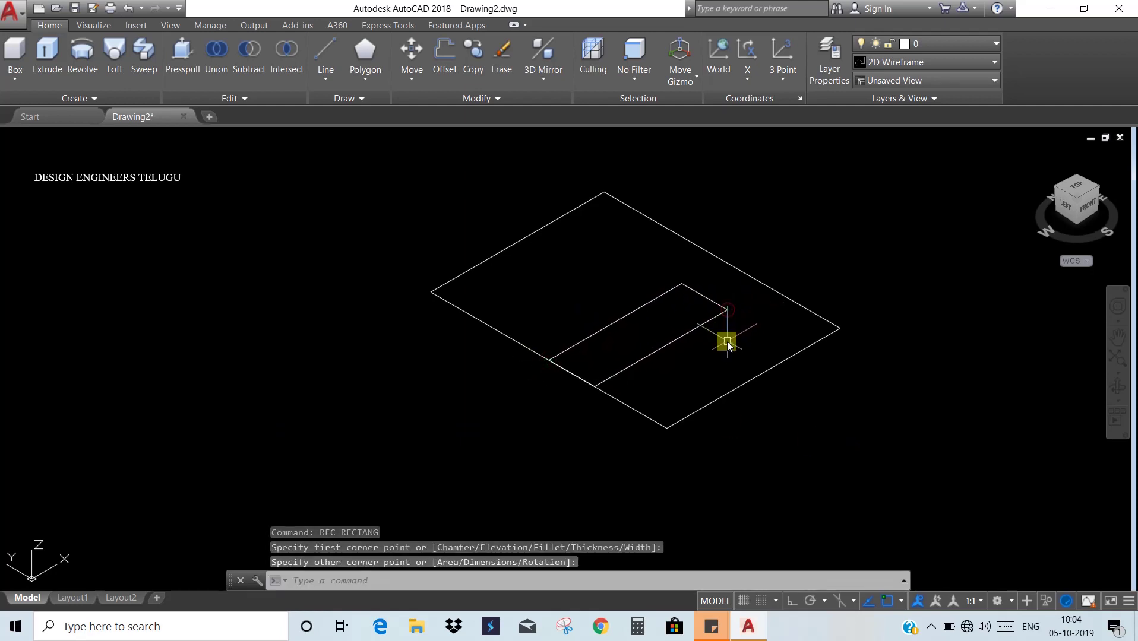
# Step: Trim away the edge segment shared by both rectangles so the narrow one becomes an open slot
pyautogui.write('TR')
pyautogui.press('Return')
pyautogui.press('Return')
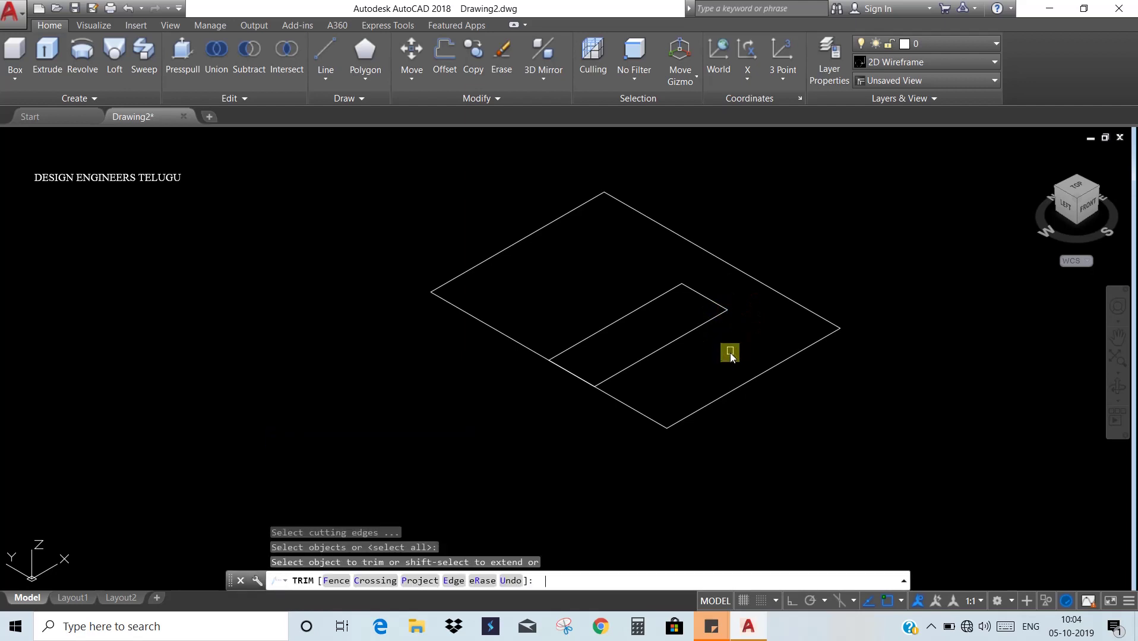
pyautogui.click(568, 376)
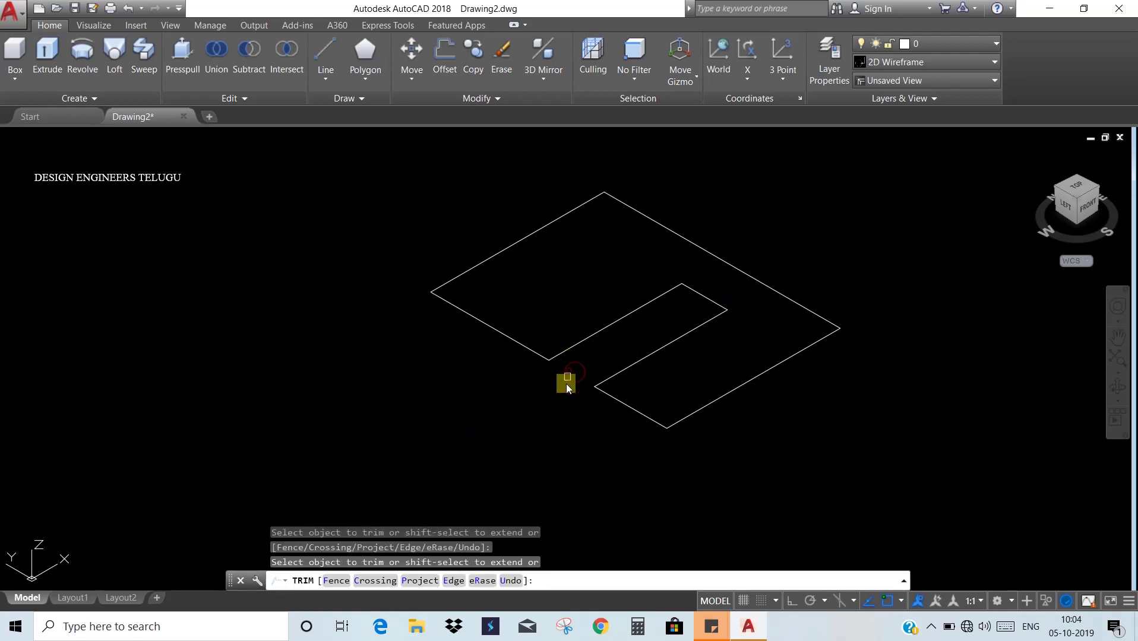
pyautogui.press('Escape')
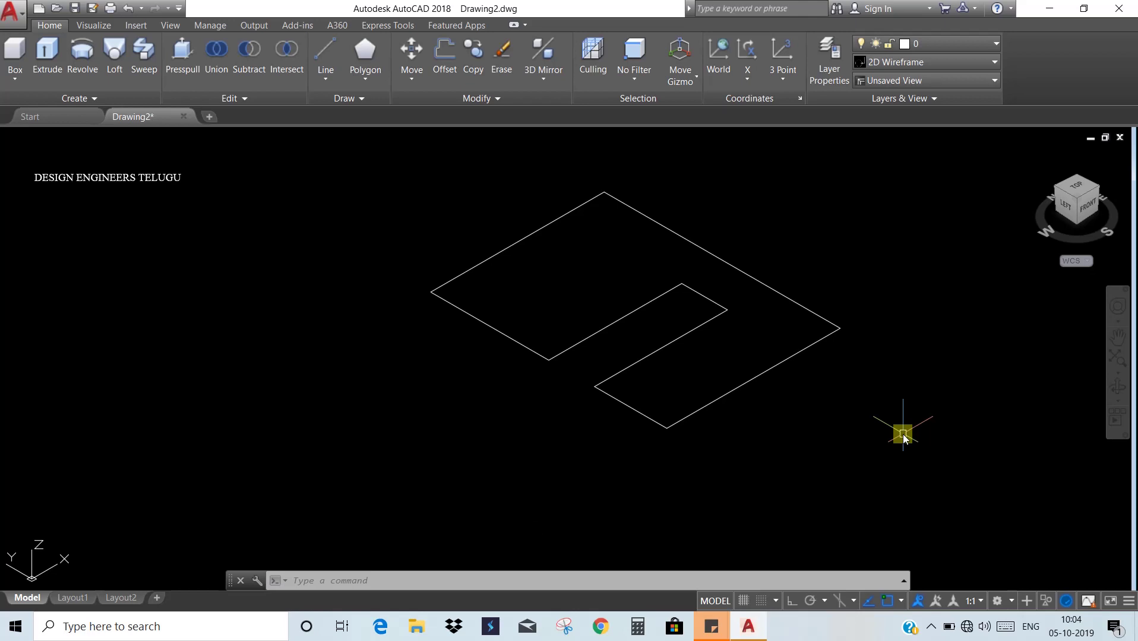
# Step: Convert the slotted outline, including both trimmed polylines, into a single region
pyautogui.write('REG')
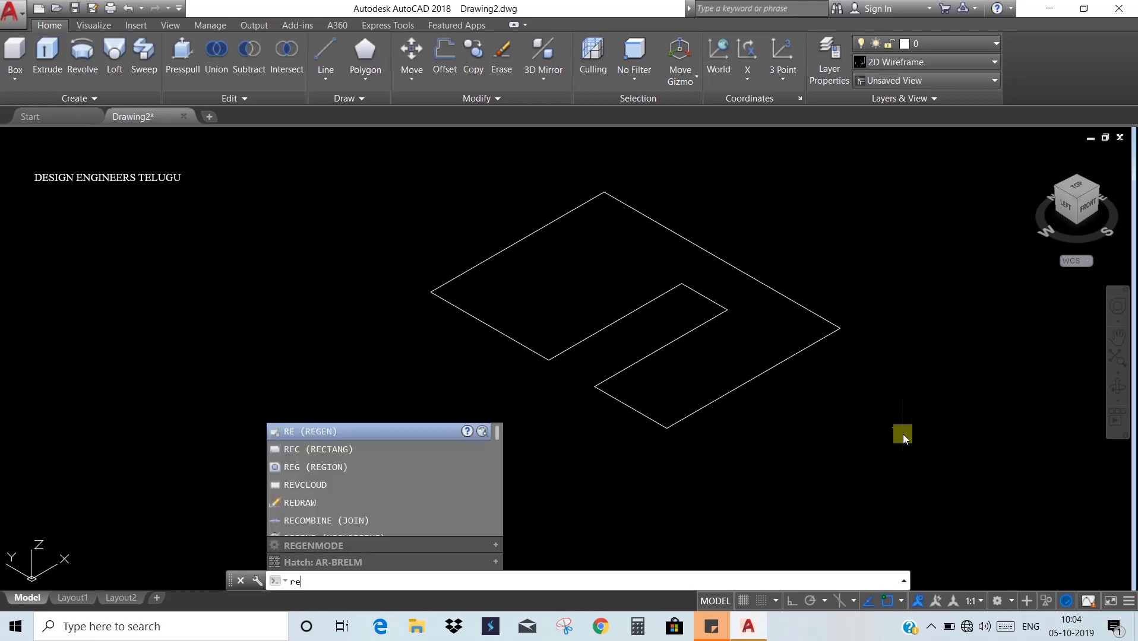
pyautogui.press('Return')
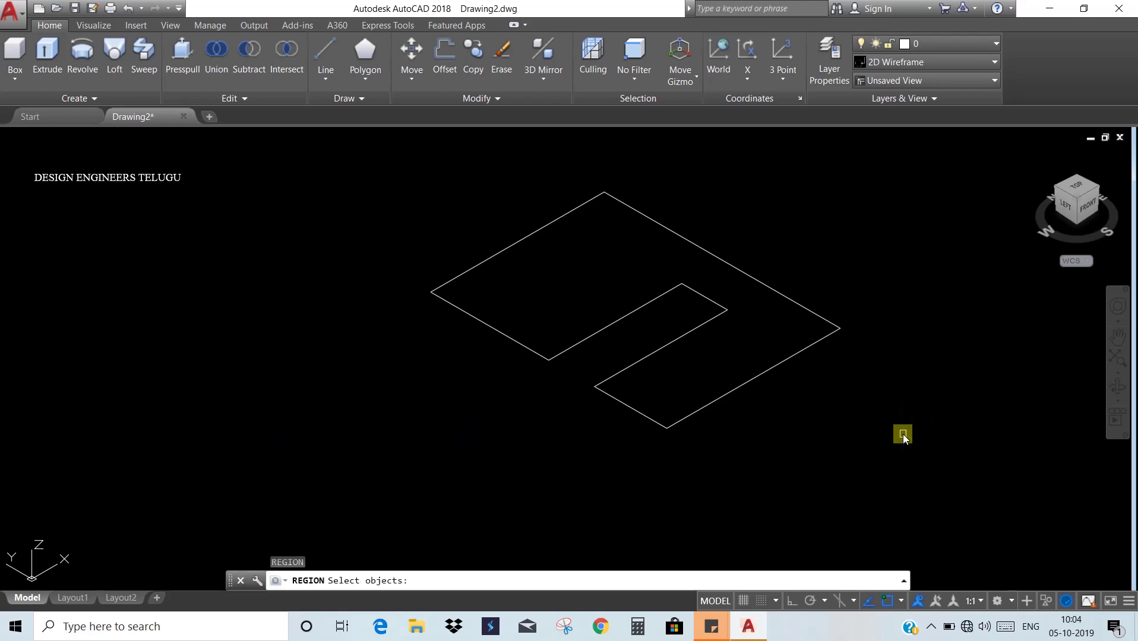
pyautogui.click(842, 435)
pyautogui.click(578, 266)
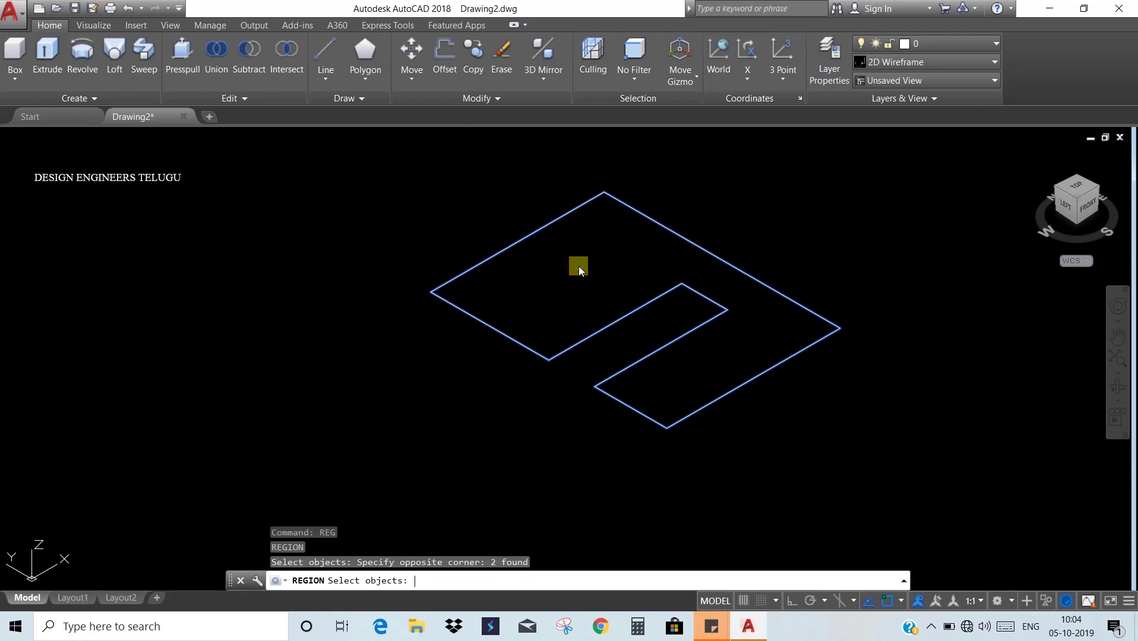
pyautogui.press('Return')
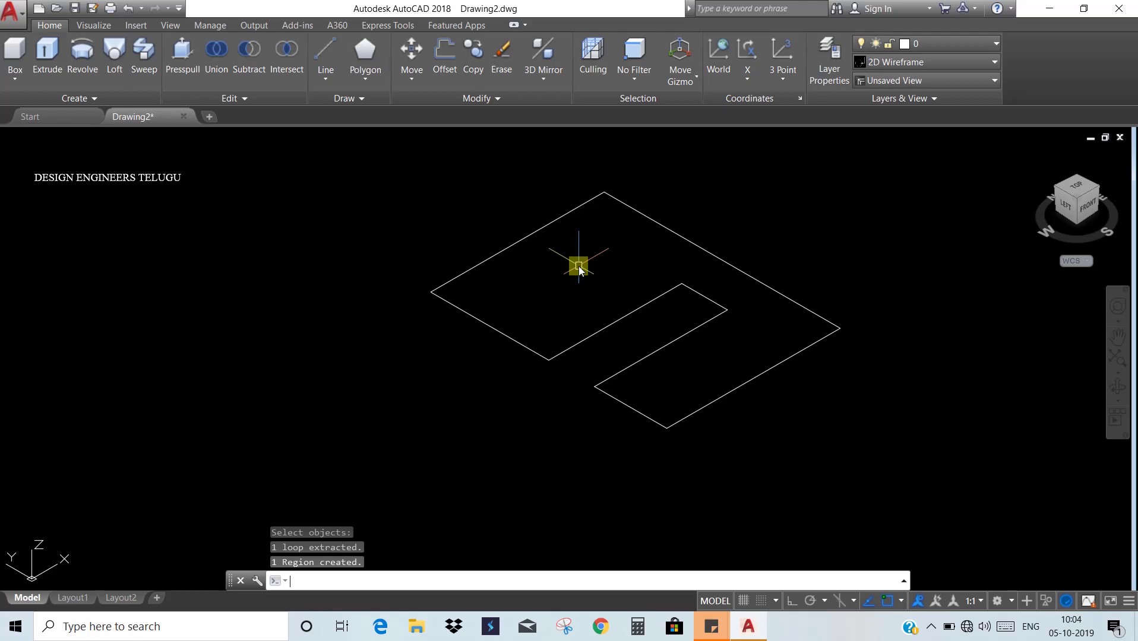
# Step: Draw a separate, smaller freehand rectangle to the left of the slotted region
pyautogui.write('rec')
pyautogui.press('Return')
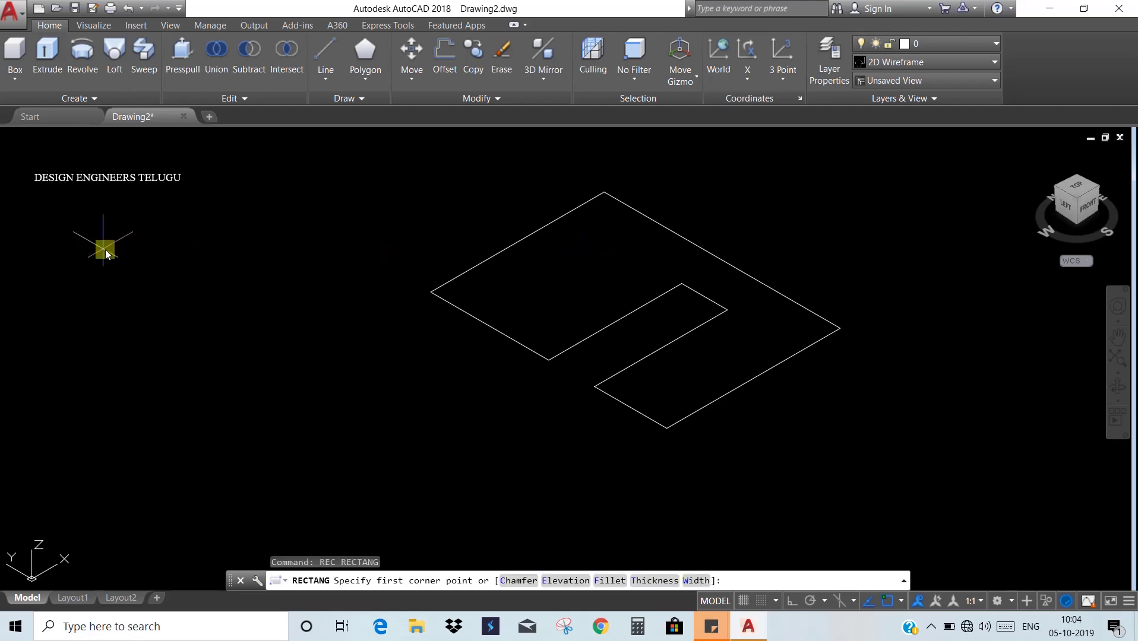
pyautogui.click(104, 251)
pyautogui.click(308, 271)
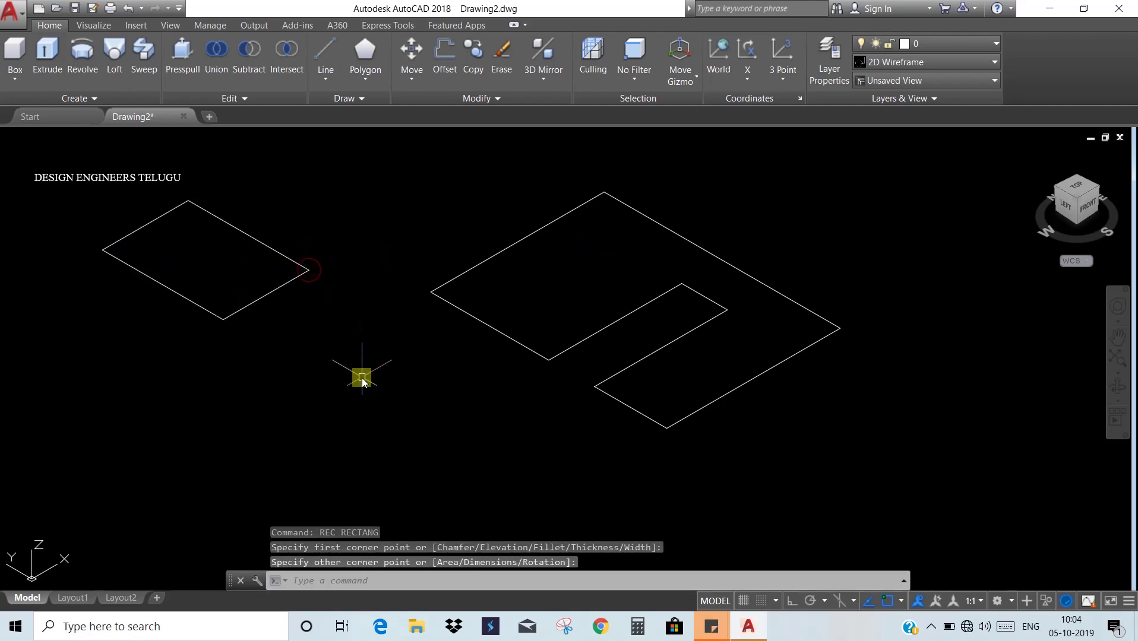
# Step: Draw a tiny rectangle inside the smaller rectangle, starting from the midpoint of its front edge
pyautogui.write('rec')
pyautogui.press('Return')
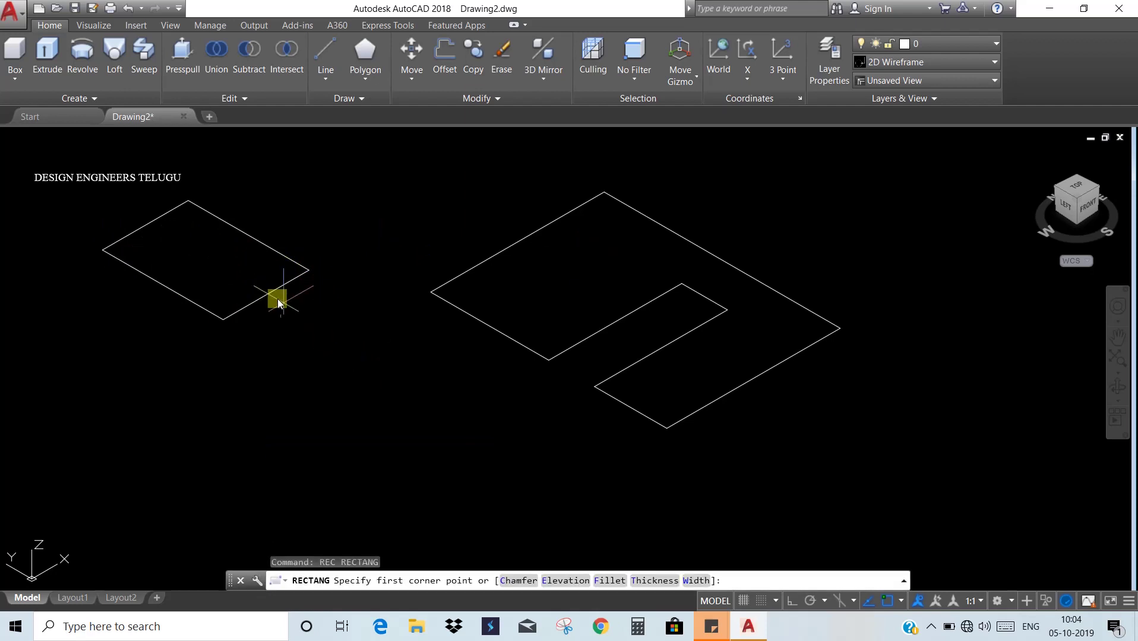
pyautogui.click(269, 294)
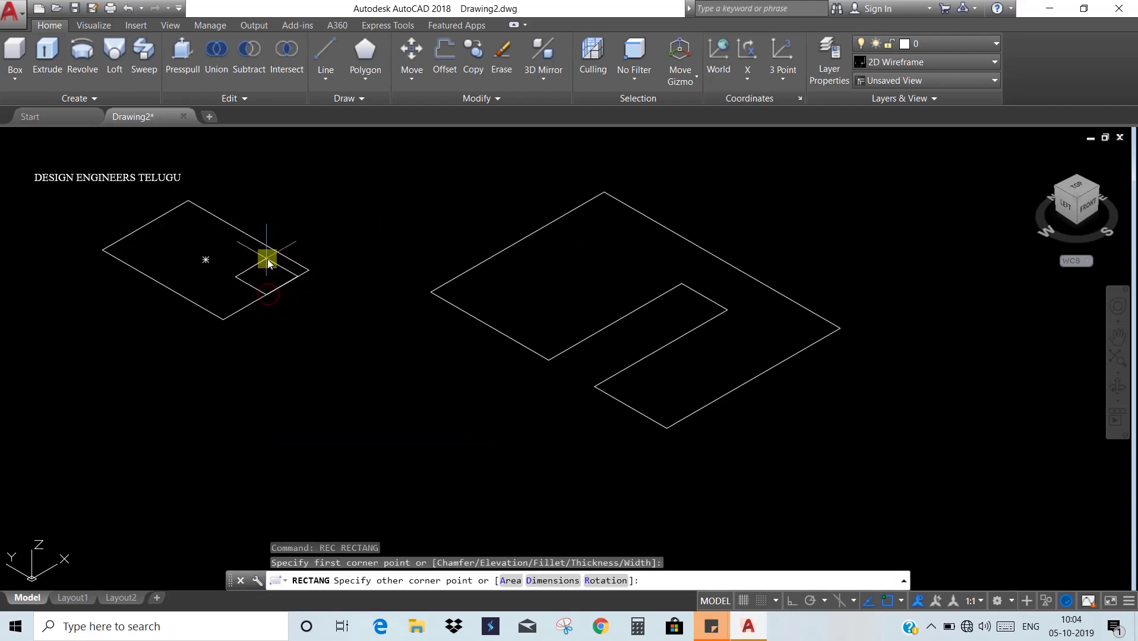
pyautogui.click(265, 259)
# Step: Trim the front edge segment between the small rectangles to form an open notch, leaving this outline as unjoined polylines
pyautogui.write('t')
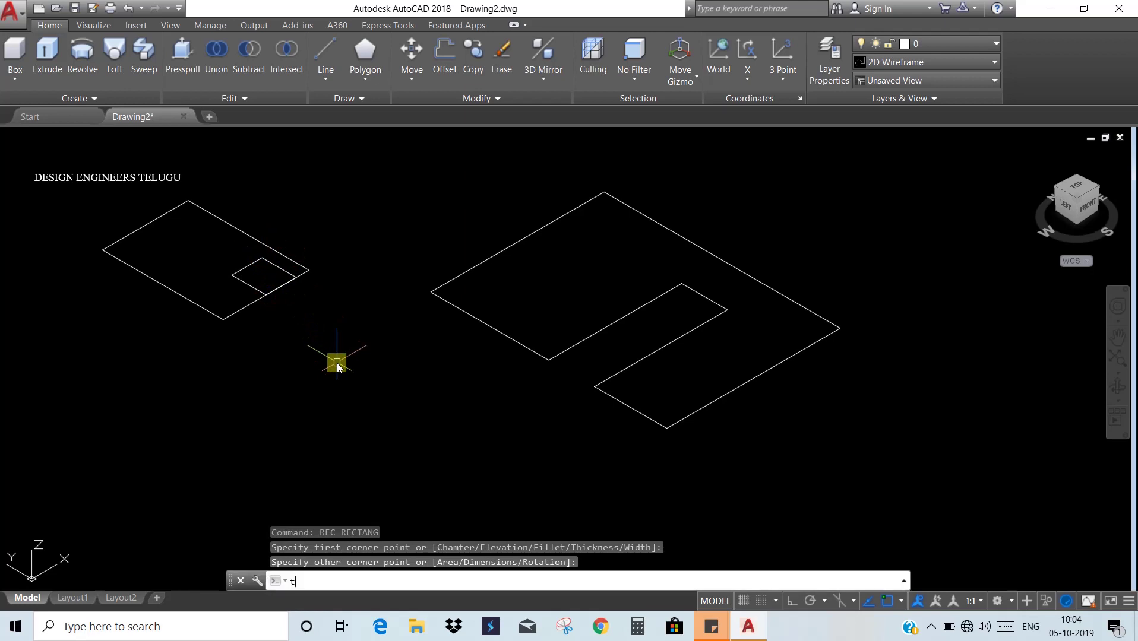
pyautogui.write('r')
pyautogui.press('Return')
pyautogui.press('Return')
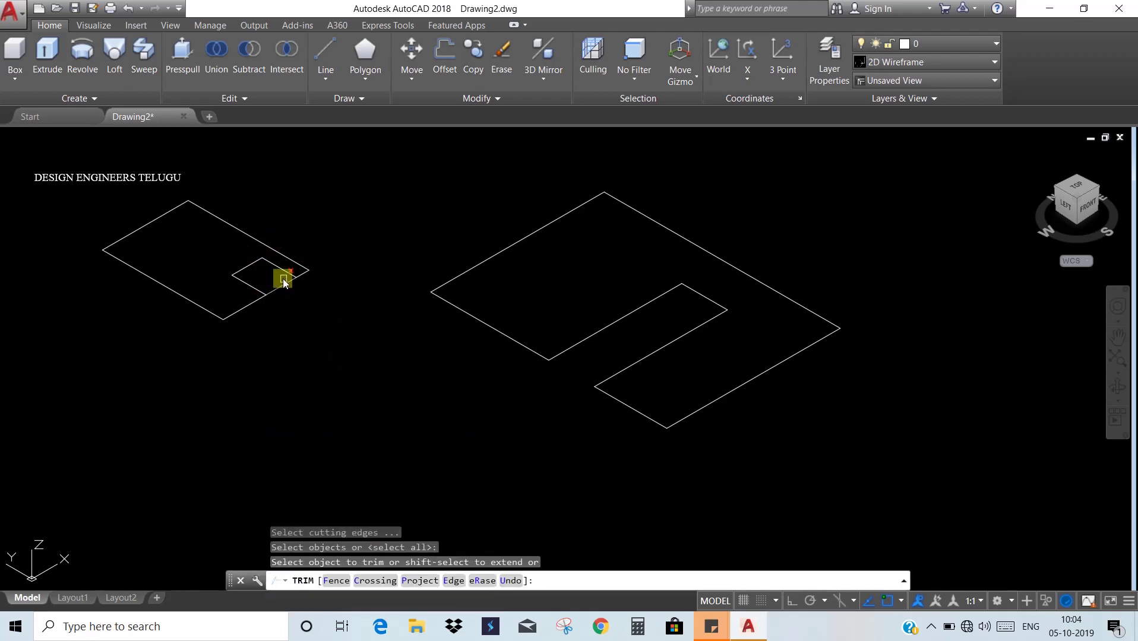
pyautogui.click(279, 289)
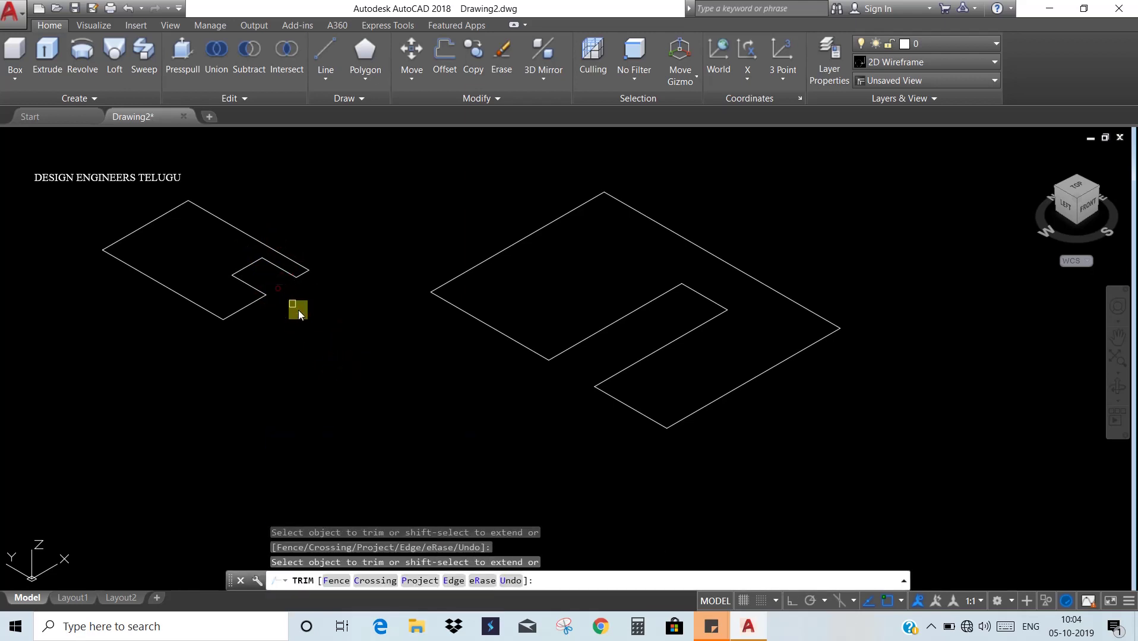
pyautogui.press('Escape')
pyautogui.press('Escape')
pyautogui.press('Escape')
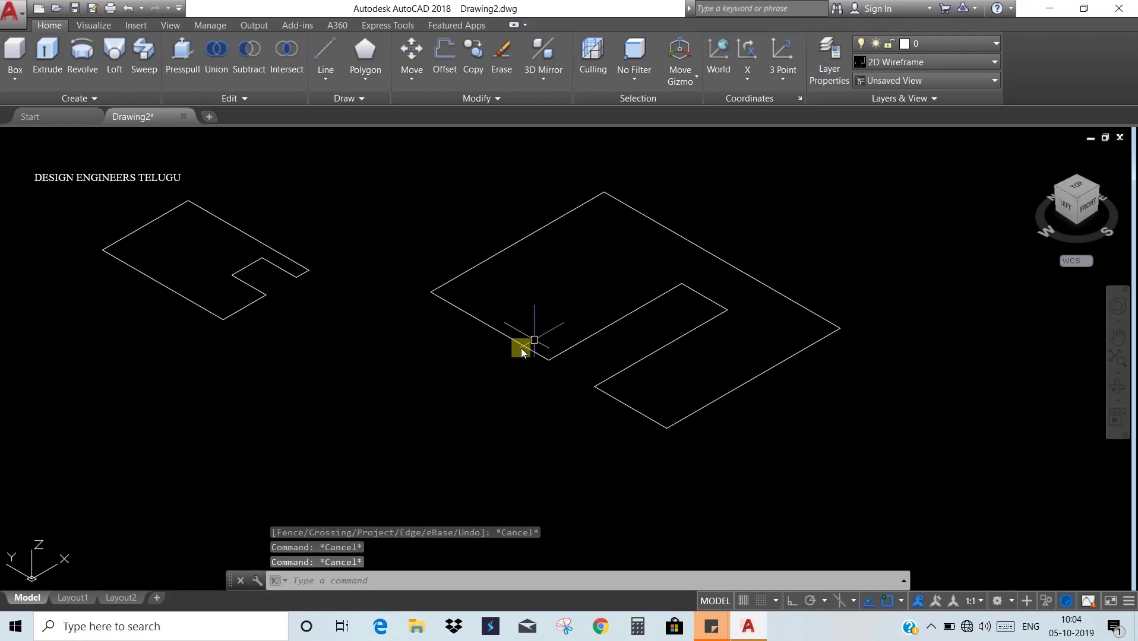
# Step: Extrude the large slotted region upward to a freehand height of about 0.1 units
pyautogui.click(51, 58)
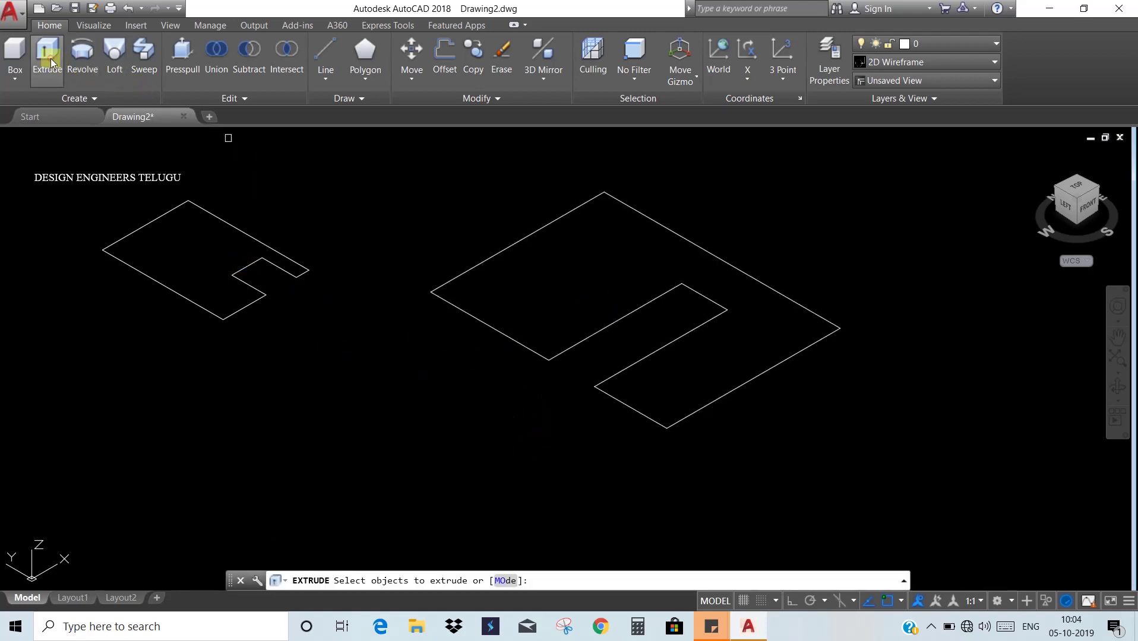
pyautogui.click(630, 324)
pyautogui.press('Return')
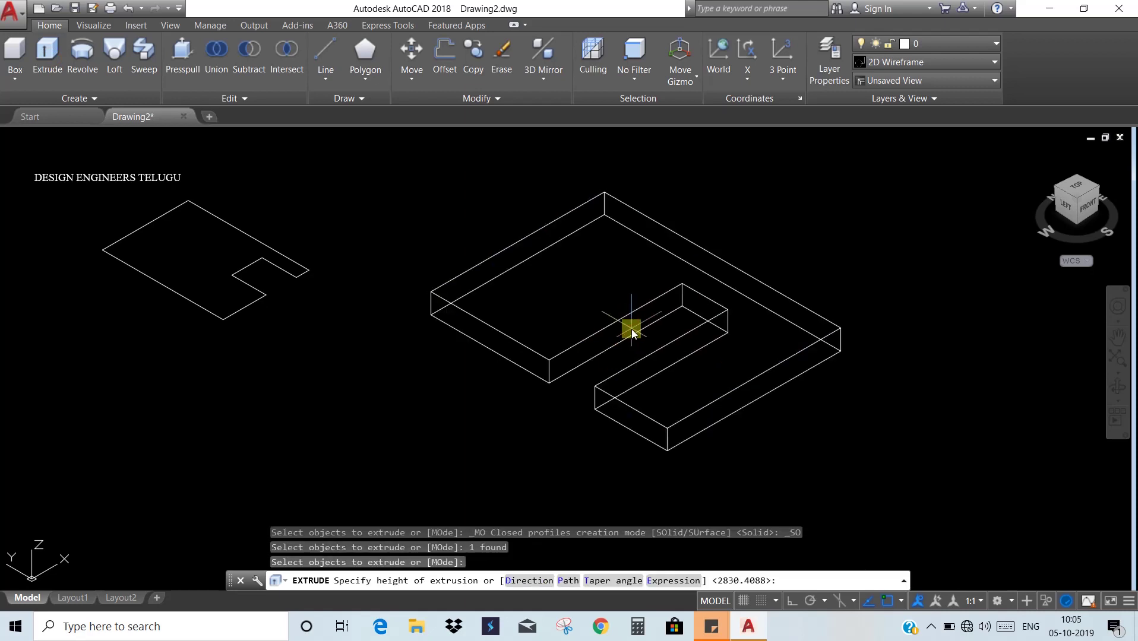
pyautogui.click(646, 272)
pyautogui.scroll(-2, 570, 389)
pyautogui.scroll(2, 593, 323)
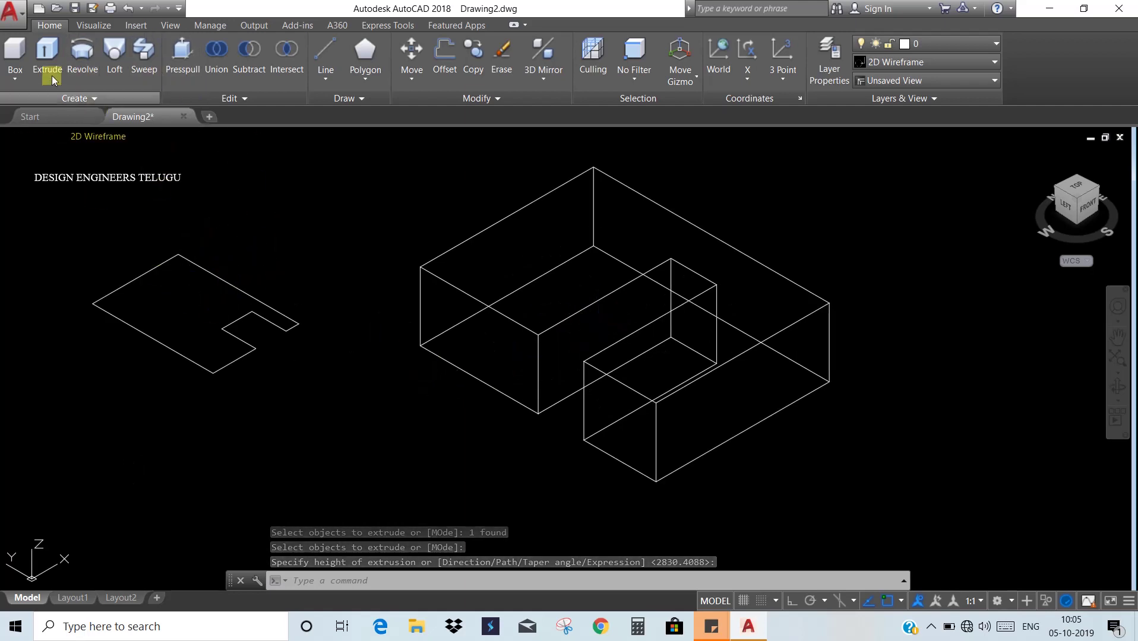
# Step: Extrude the outer polyline of the smaller notched outline upward to a freehand height
pyautogui.click(41, 60)
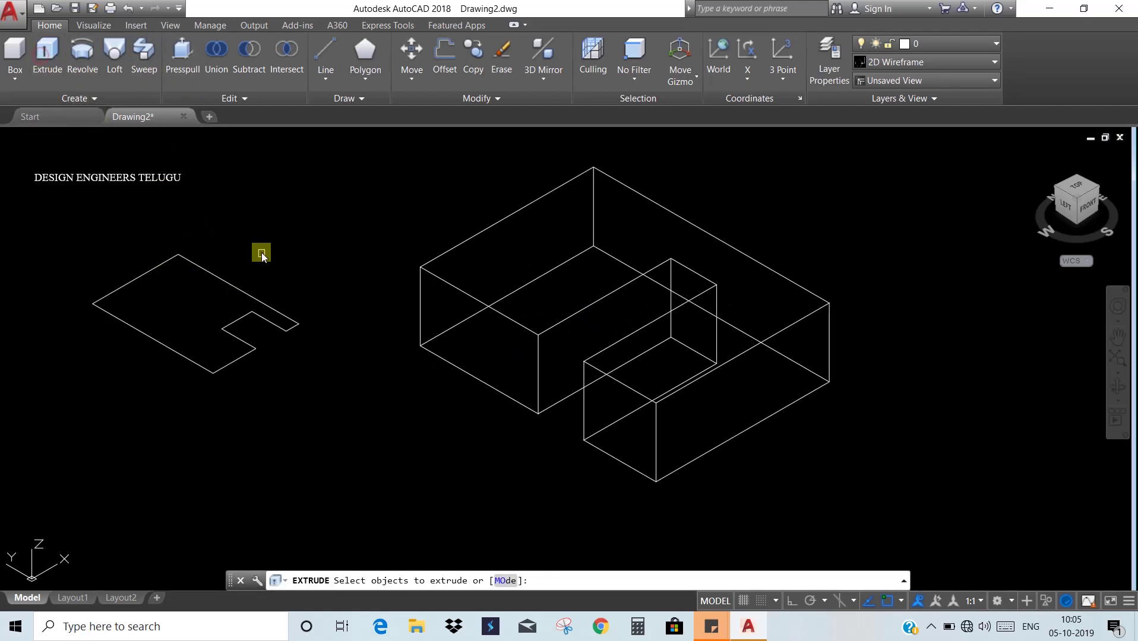
pyautogui.click(239, 290)
pyautogui.press('Return')
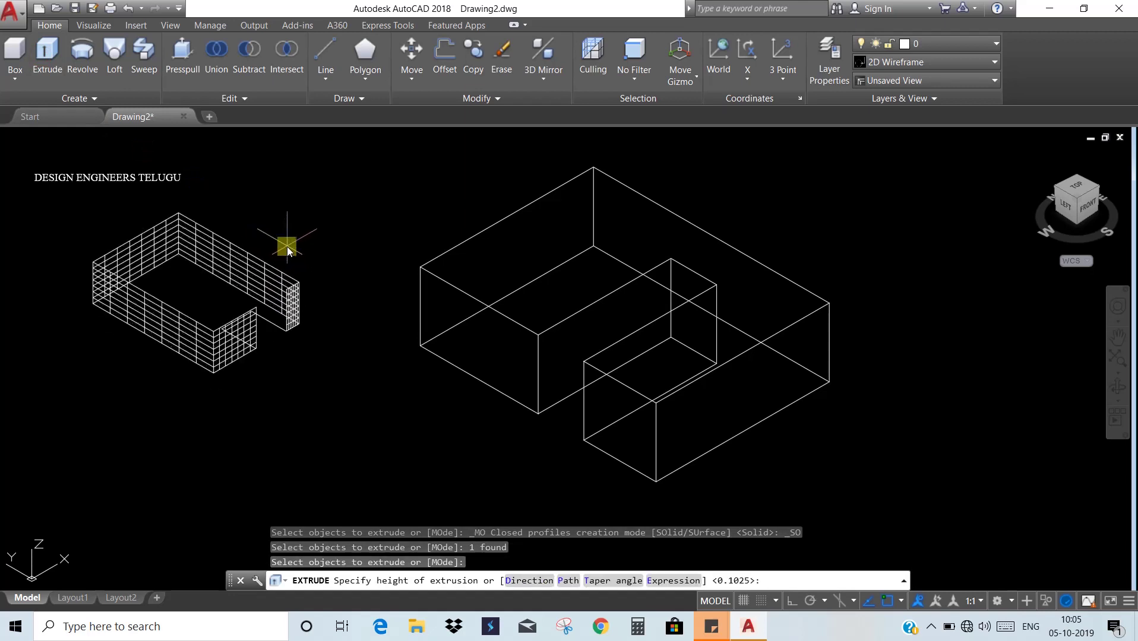
pyautogui.click(289, 245)
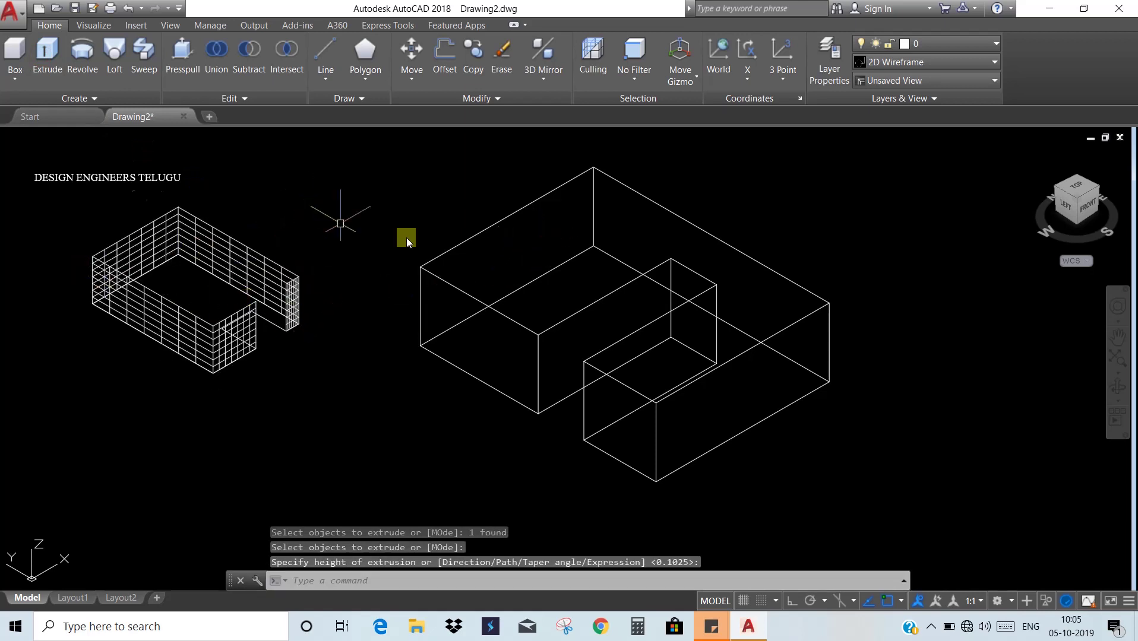
# Step: Set the viewport's visual style to Realistic to compare the two extrusions
pyautogui.click(91, 140)
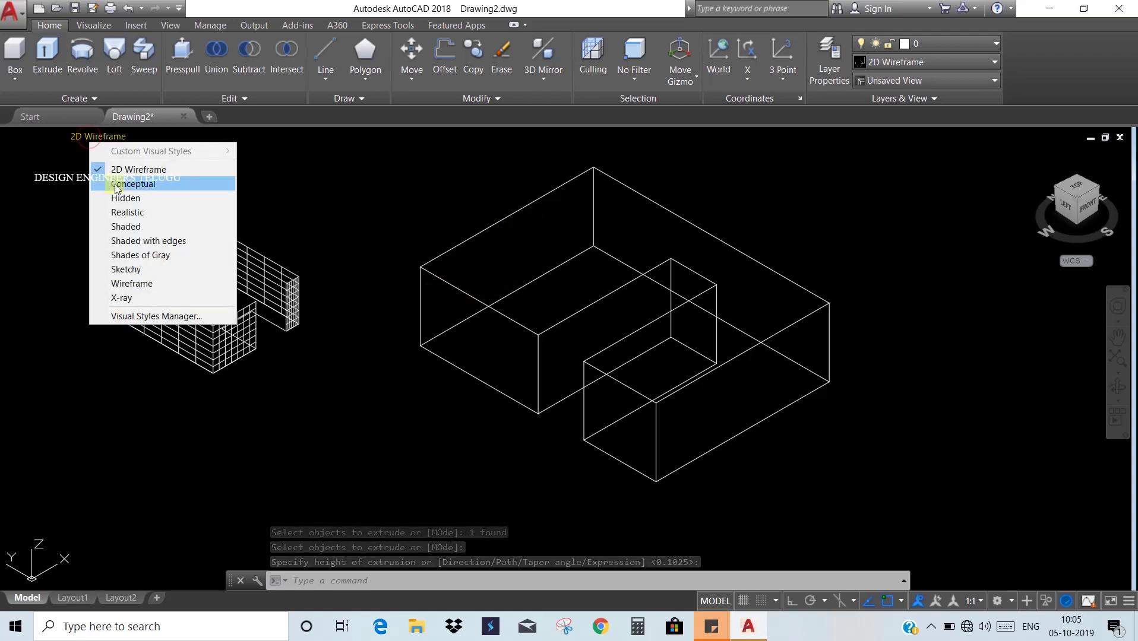
pyautogui.click(139, 214)
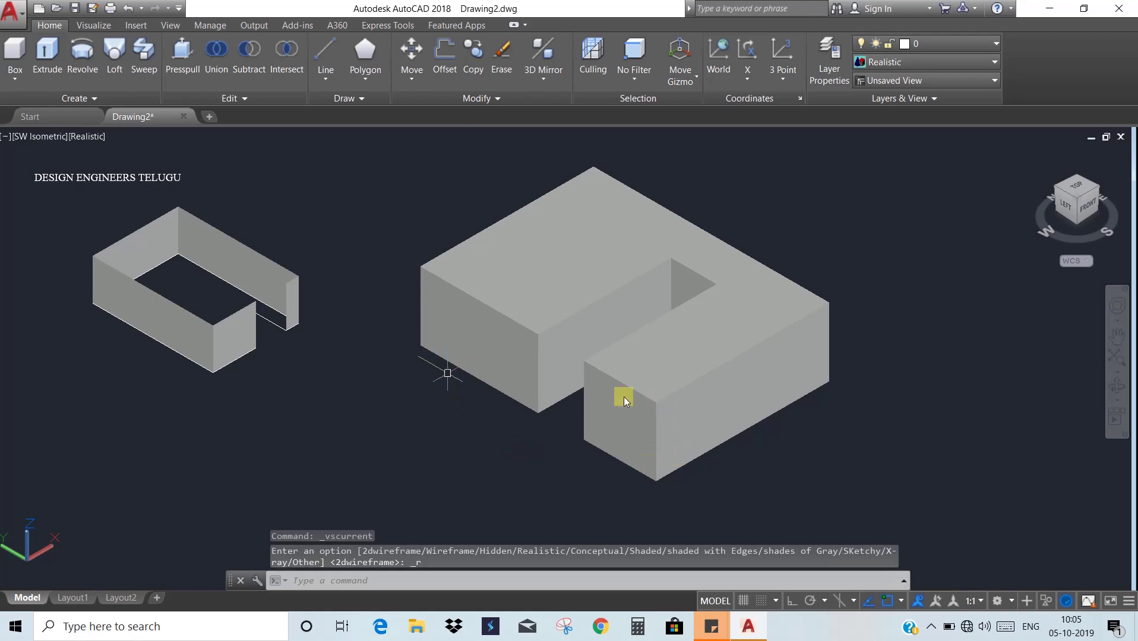
# Step: Draw a circle with a radius of about 0.0426 units in the empty space in front of the two extrusions
pyautogui.click(588, 333)
pyautogui.press('Escape')
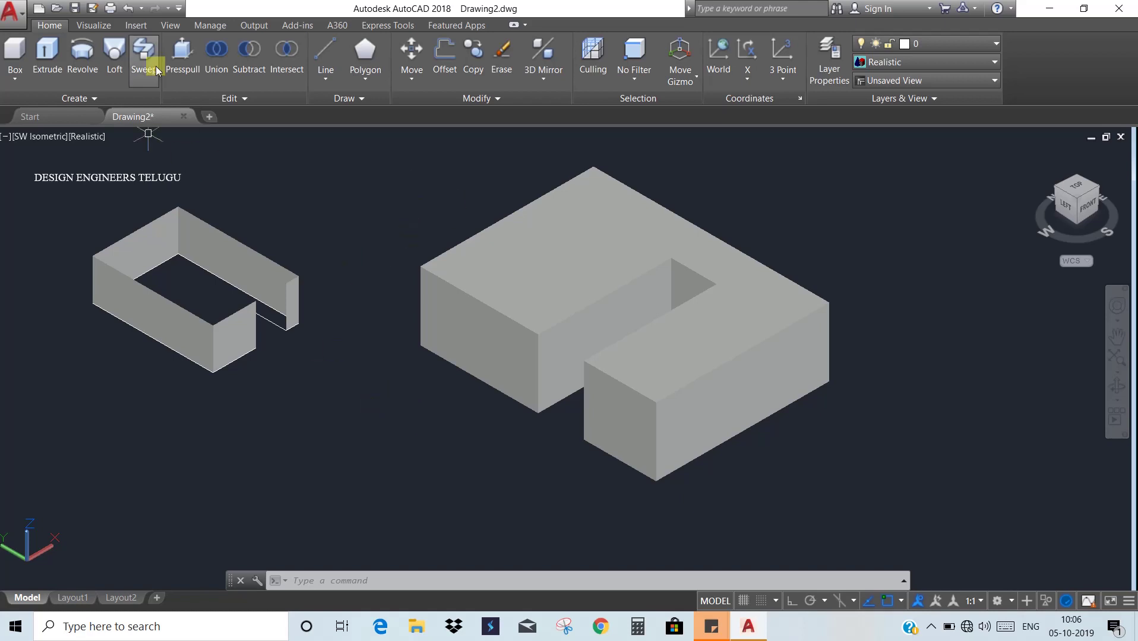
pyautogui.write('c')
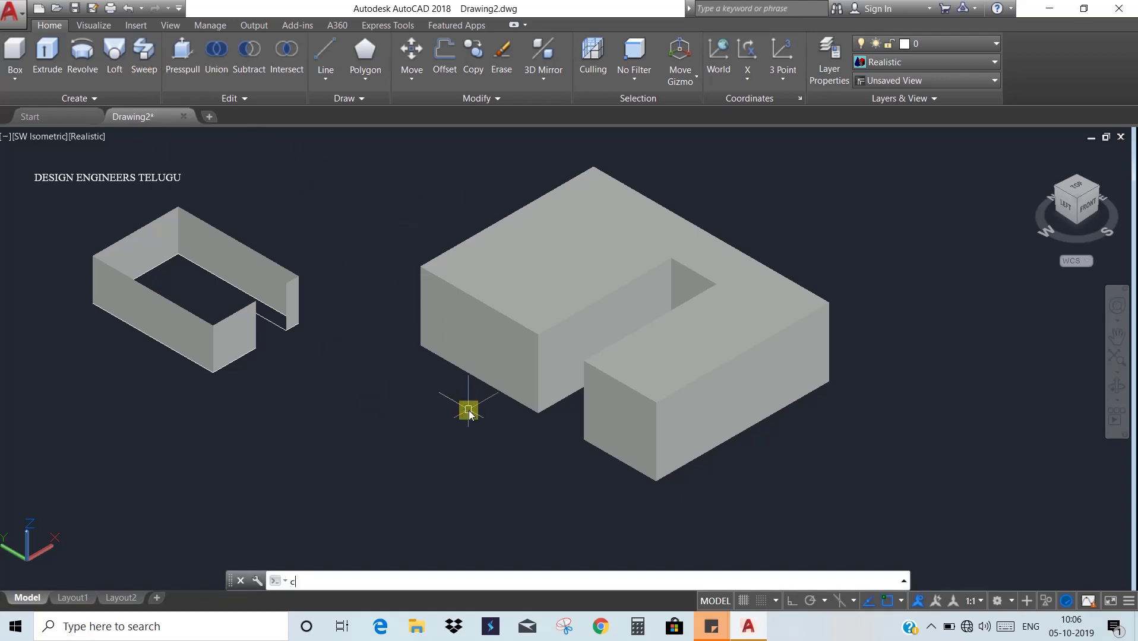
pyautogui.press('Return')
pyautogui.click(431, 506)
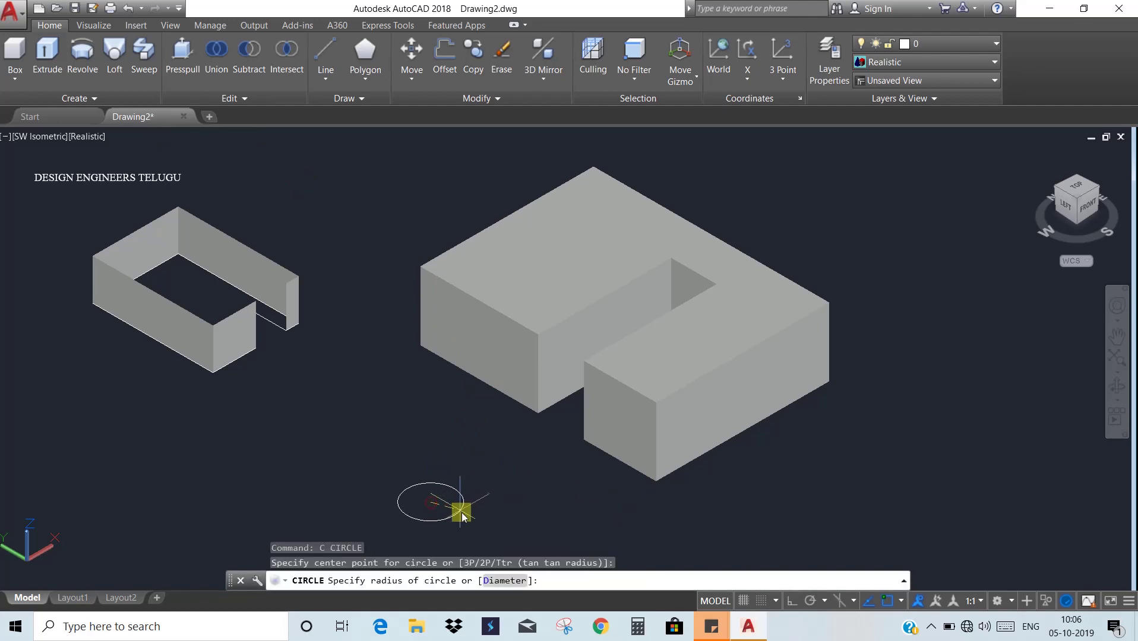
pyautogui.click(461, 508)
# Step: Draw two connected lines inside the circle, from its front edge to the centre and on to its right-hand edge
pyautogui.moveTo(396, 433); pyautogui.dragTo(461, 356, button='middle')
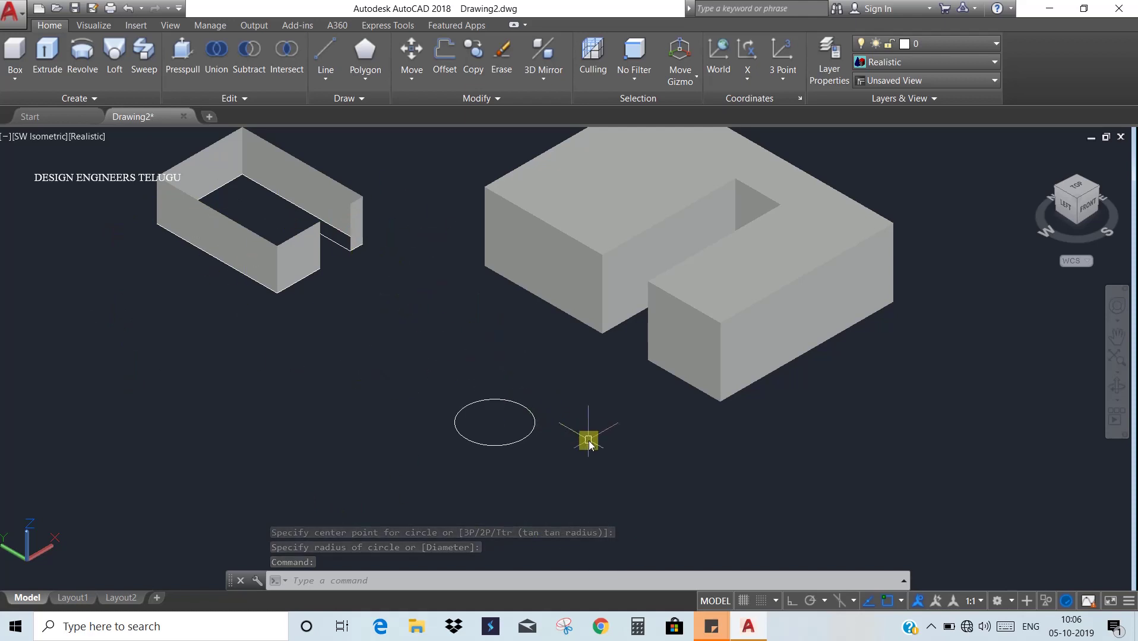
pyautogui.scroll(3, 517, 445)
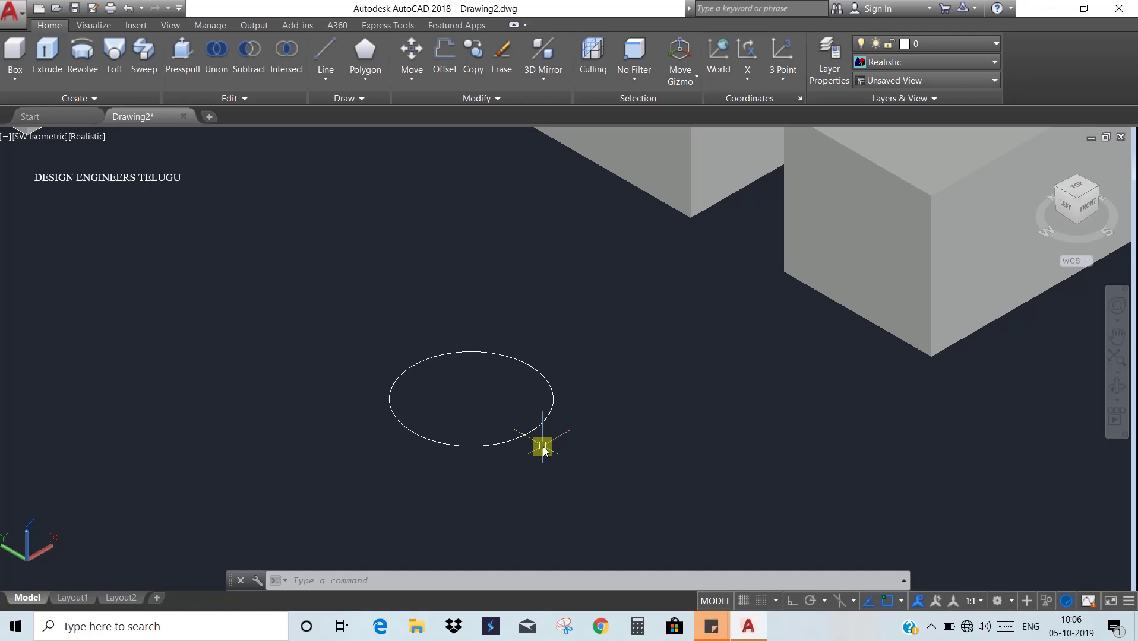
pyautogui.write('1')
pyautogui.press('Return')
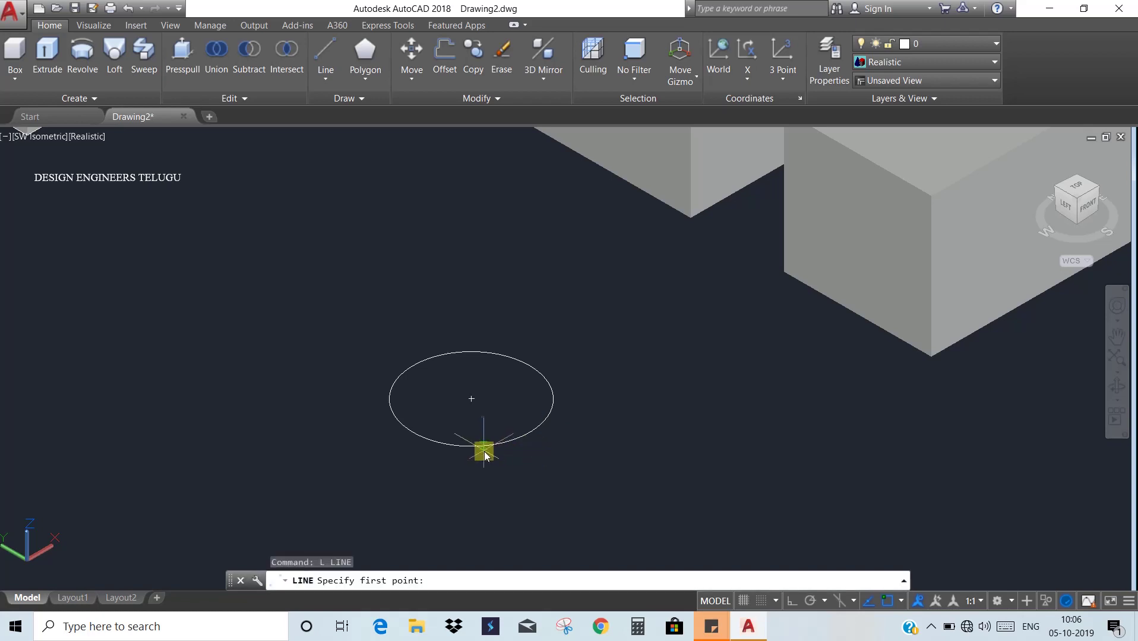
pyautogui.click(479, 451)
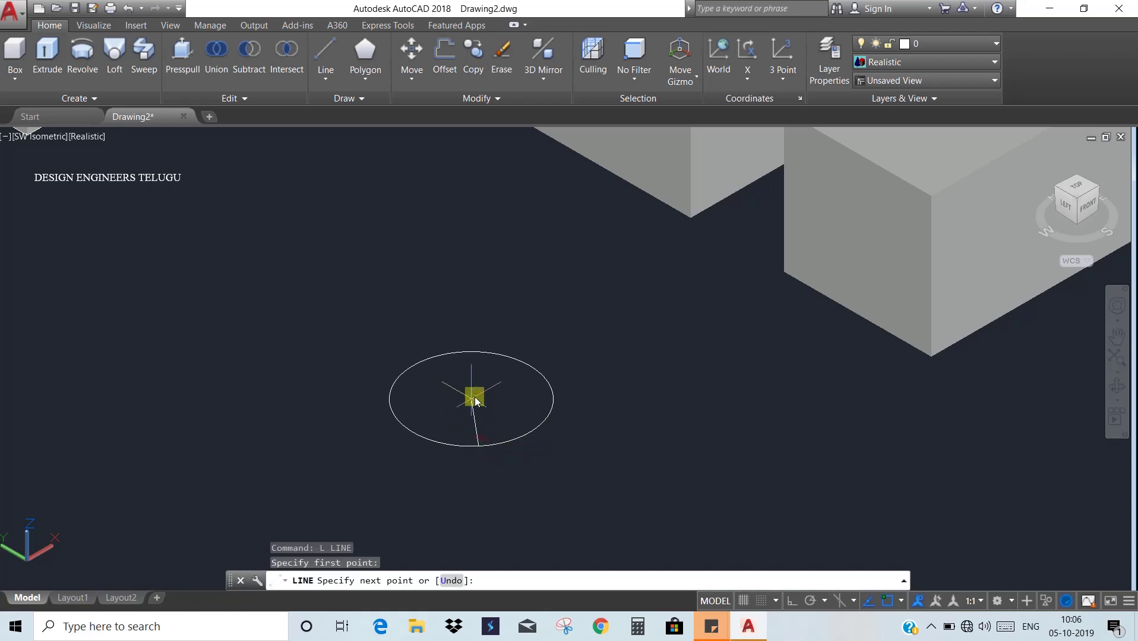
pyautogui.click(479, 399)
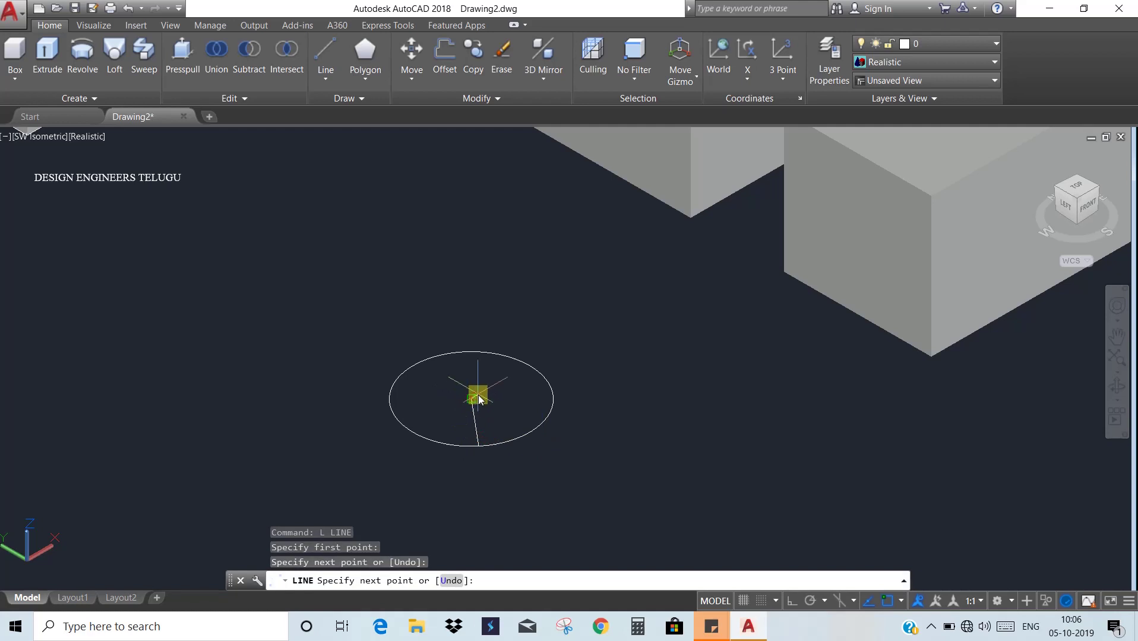
pyautogui.click(553, 400)
pyautogui.press('Escape')
# Step: Trim the circle's arc between the two lines to leave an open wedge-shaped notch
pyautogui.write('tr')
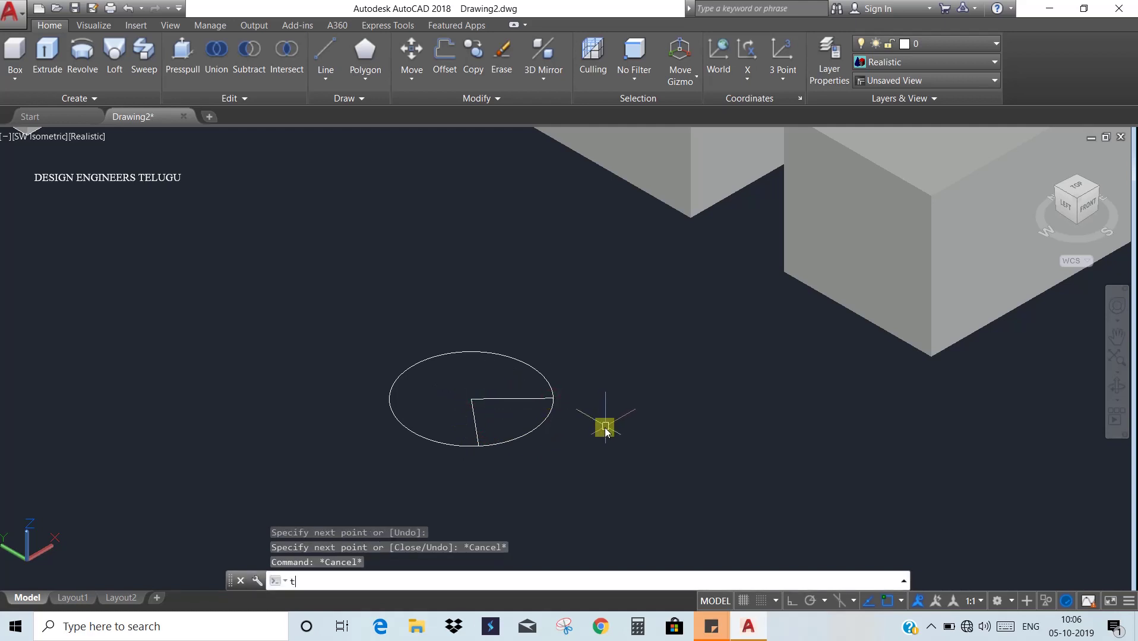
pyautogui.press('Return')
pyautogui.press('Return')
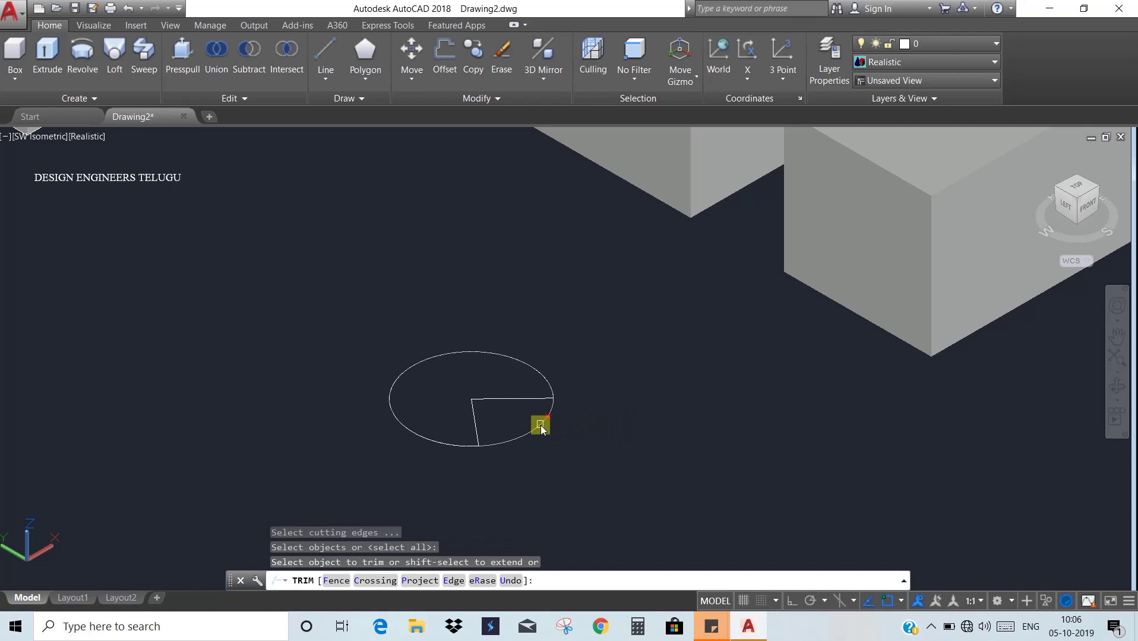
pyautogui.click(541, 425)
pyautogui.press('Escape')
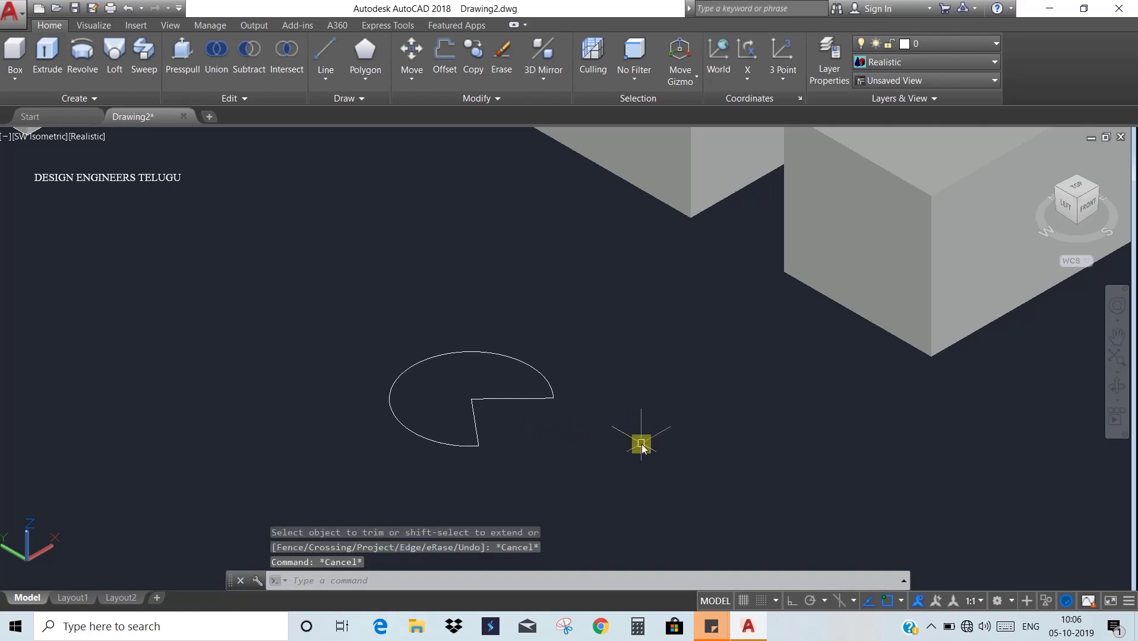
# Step: Convert the notched circle's arc and two lines into a region
pyautogui.write('re')
pyautogui.press('Return')
pyautogui.click(563, 449)
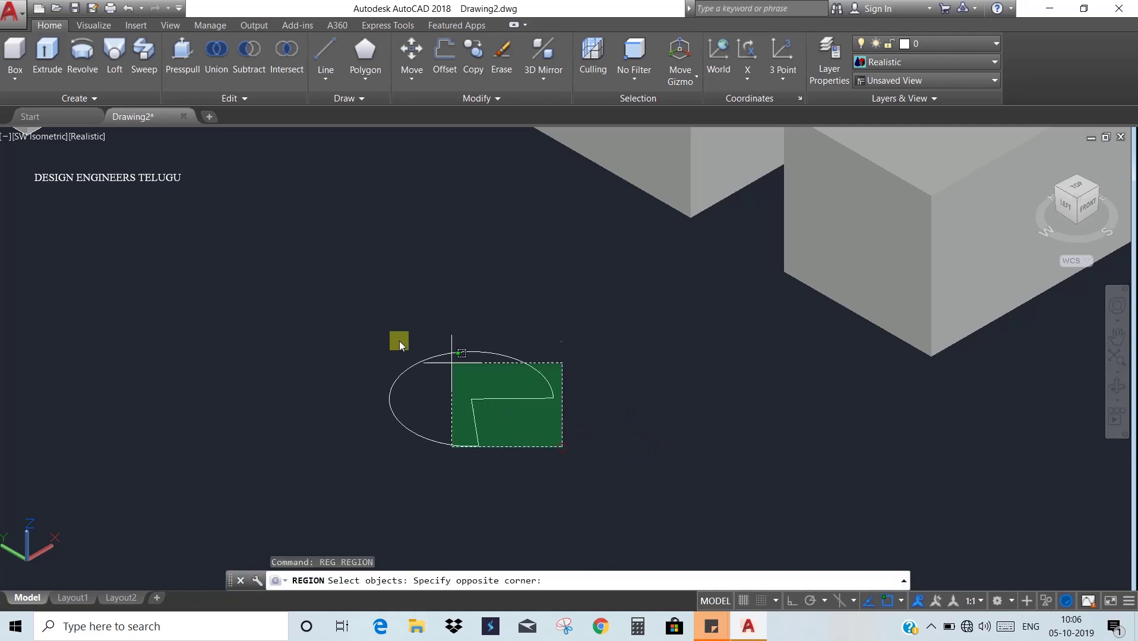
pyautogui.click(366, 332)
pyautogui.press('Return')
# Step: Revolve the notched circular region 270 degrees about the X axis
pyautogui.scroll(-2, 567, 414)
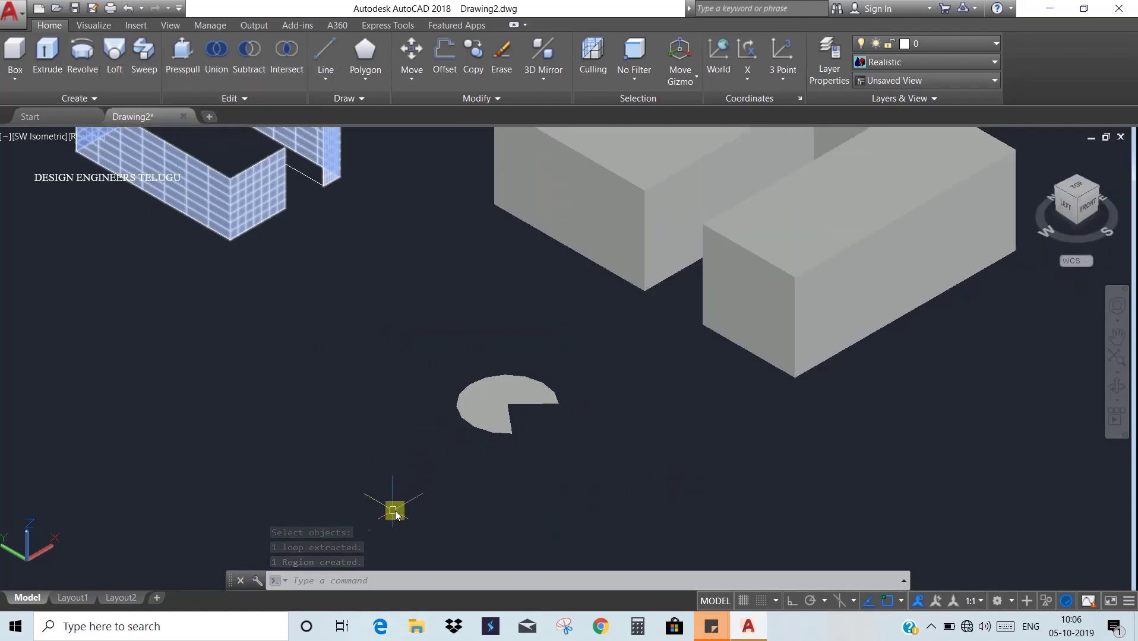
pyautogui.write('re')
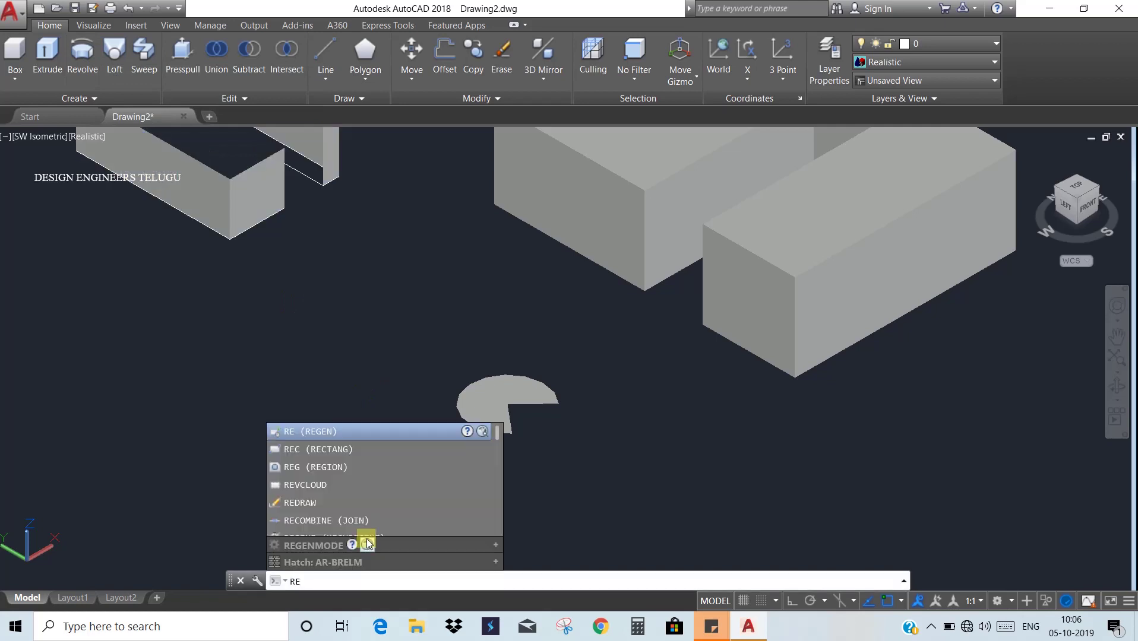
pyautogui.write('v')
pyautogui.press('Return')
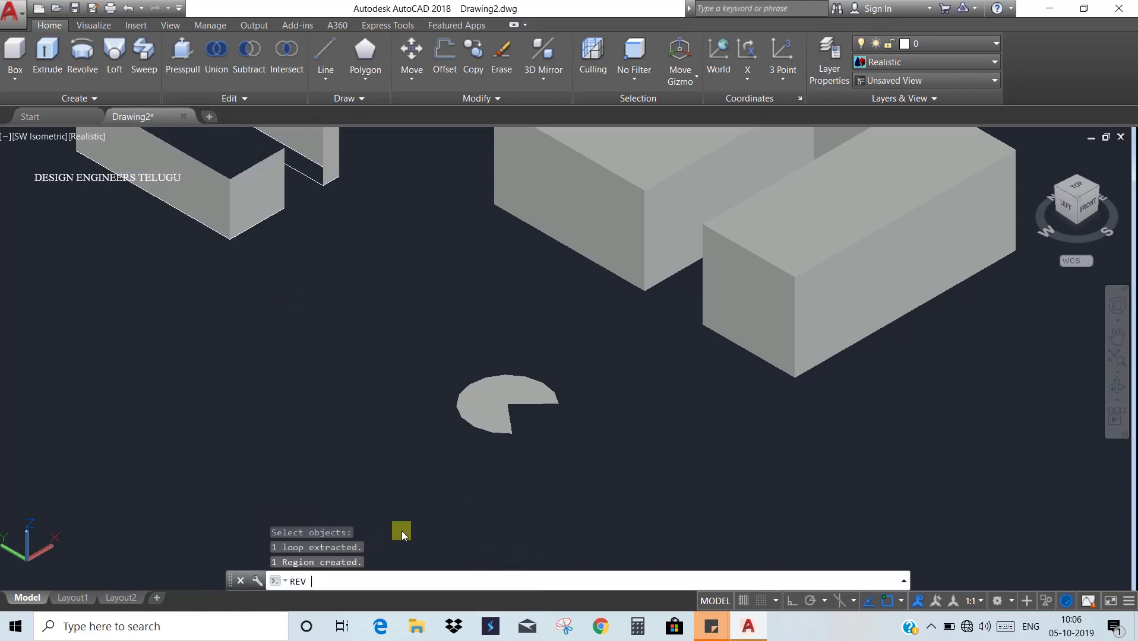
pyautogui.click(490, 422)
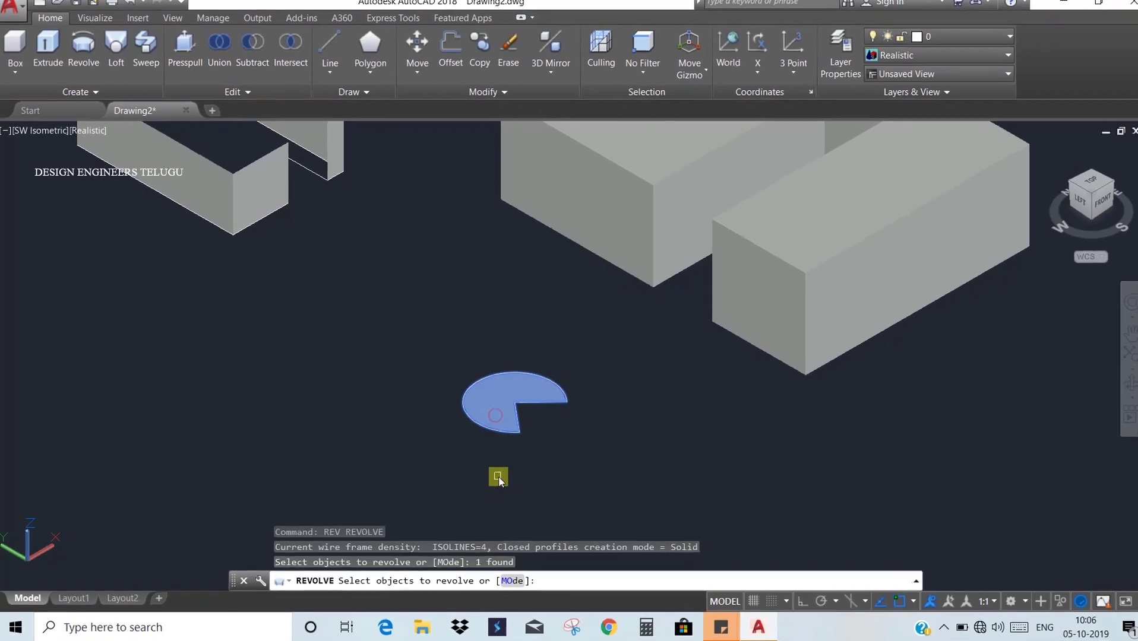
pyautogui.press('Return')
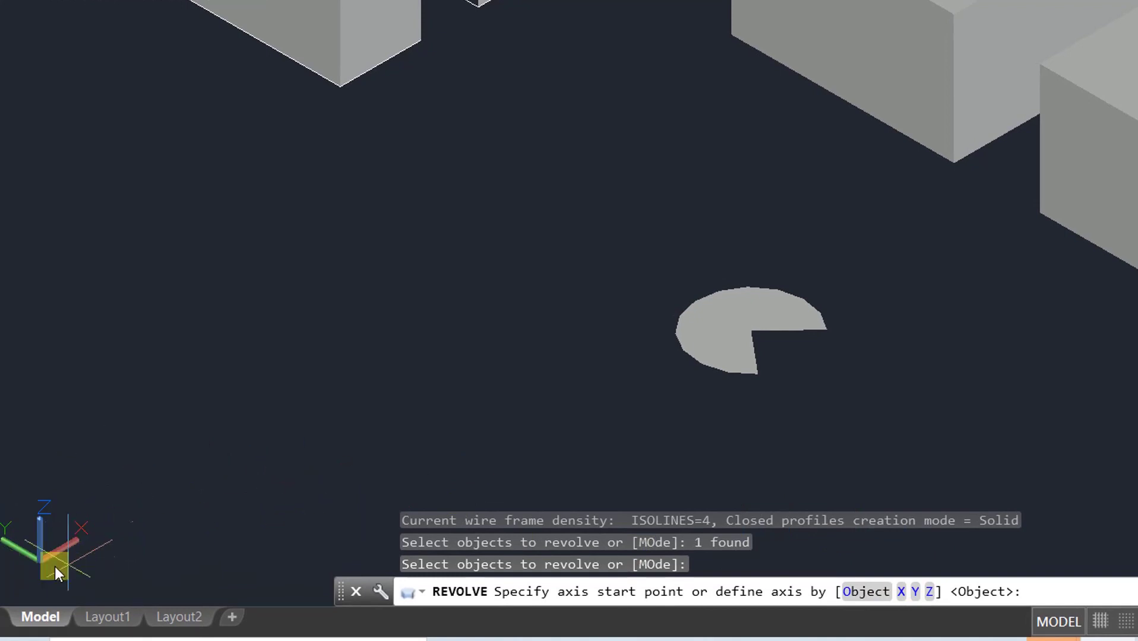
pyautogui.click(901, 592)
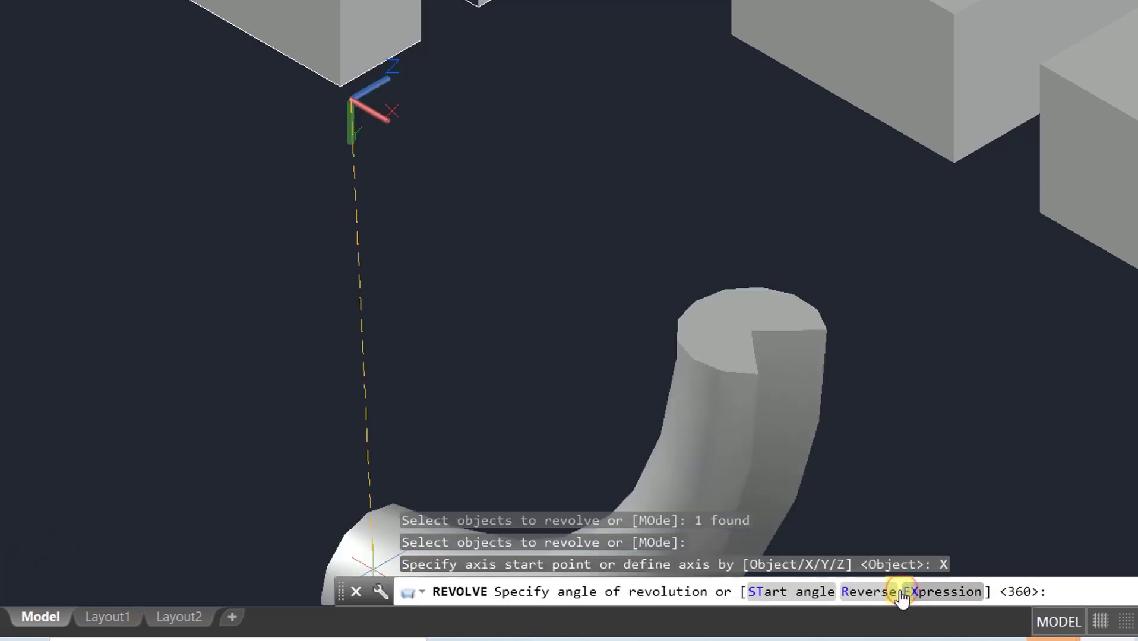
pyautogui.scroll(-3, 755, 293)
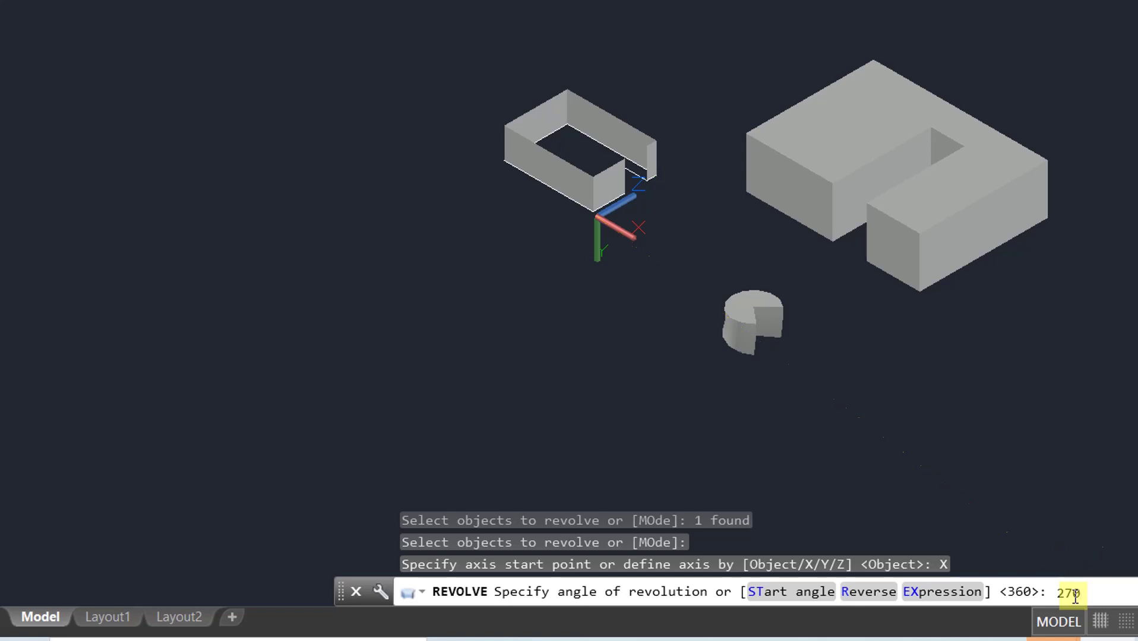
pyautogui.press('Return')
# Step: Examine the notched end faces of the revolved solid and compare it with the two extrusions
pyautogui.scroll(10, 751, 345)
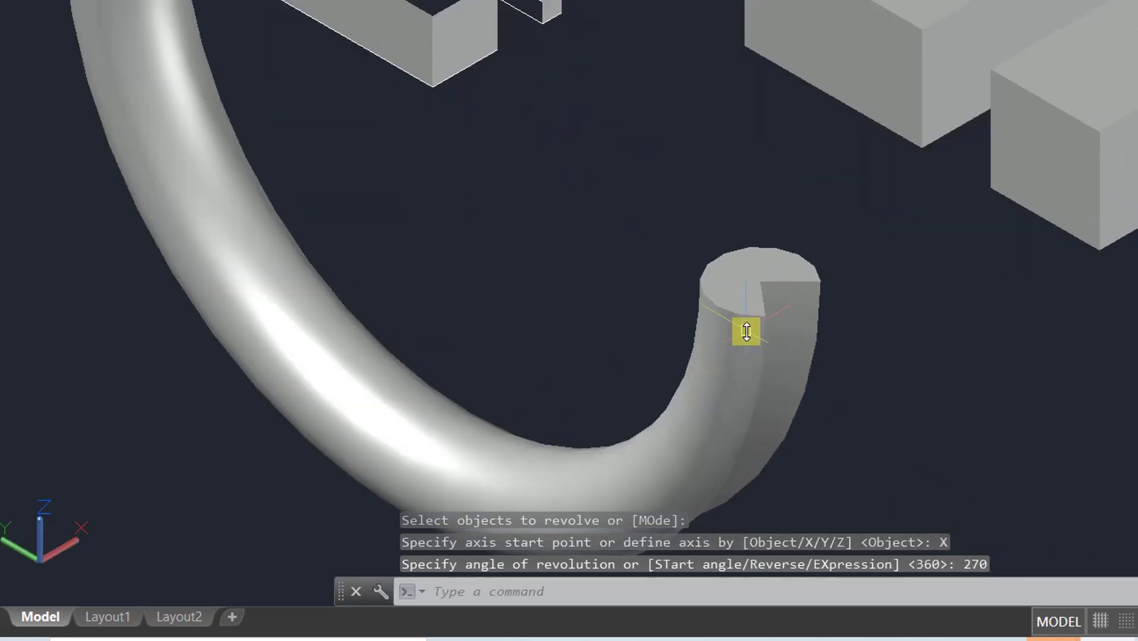
pyautogui.scroll(-8, 878, 294)
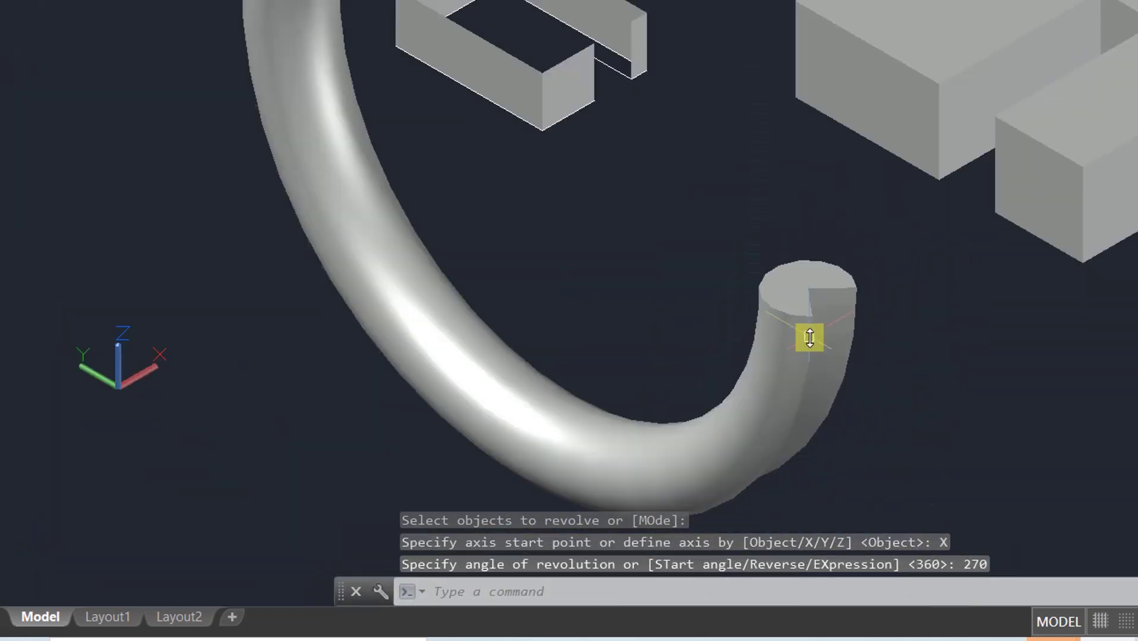
pyautogui.scroll(10, 741, 221)
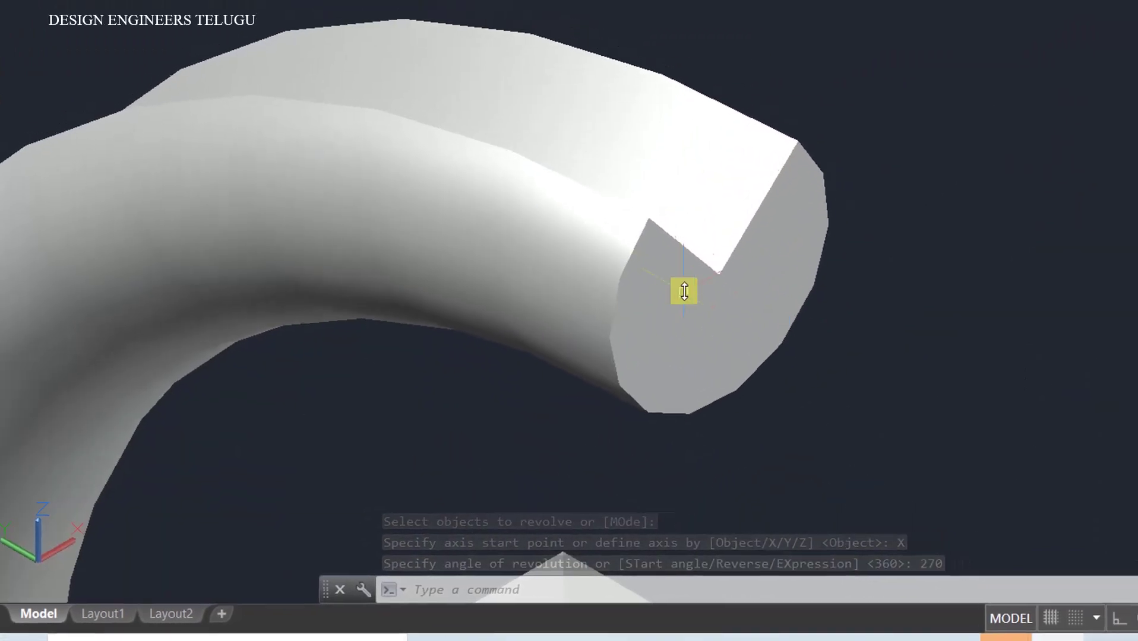
pyautogui.click(716, 242)
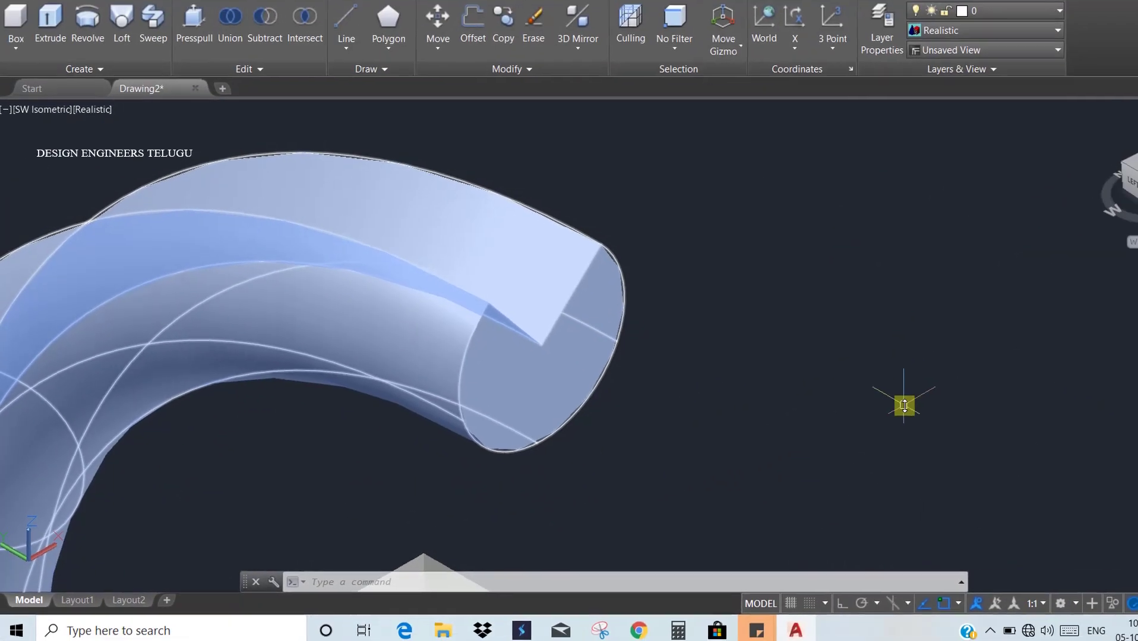
pyautogui.press('Escape')
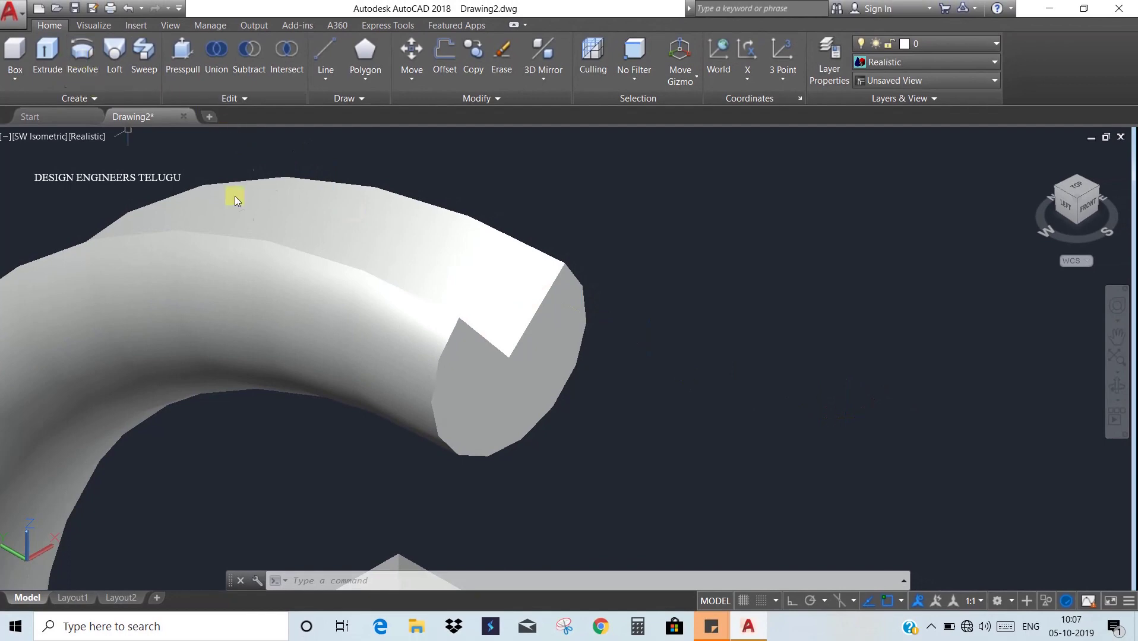
pyautogui.scroll(5, 450, 247)
pyautogui.scroll(-6, 451, 262)
pyautogui.scroll(-5, 452, 261)
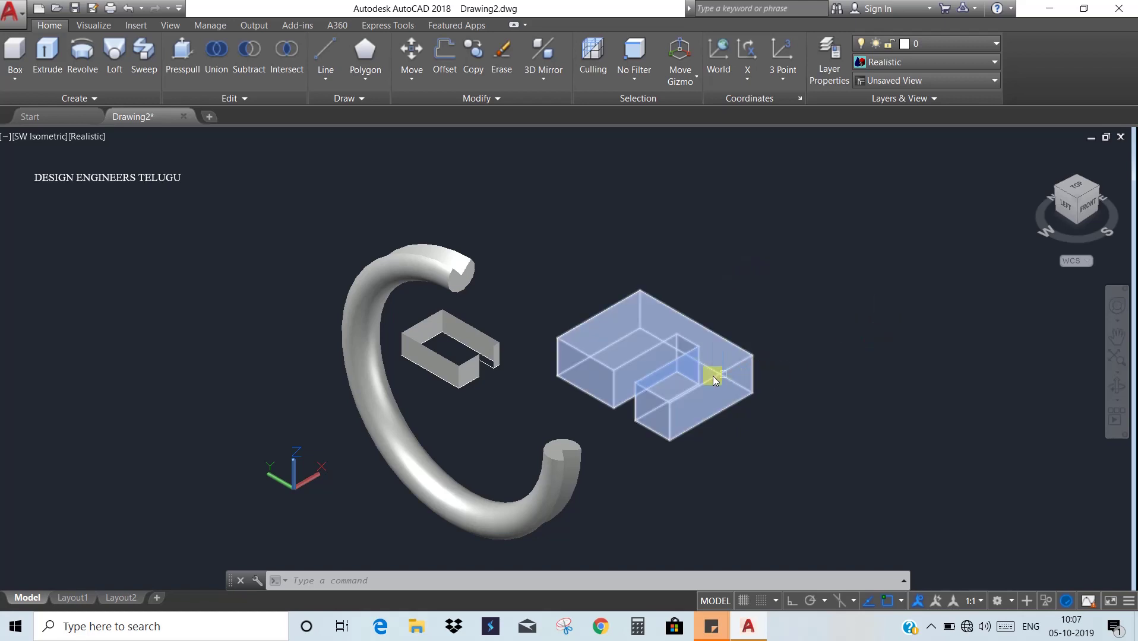
pyautogui.scroll(2, 713, 372)
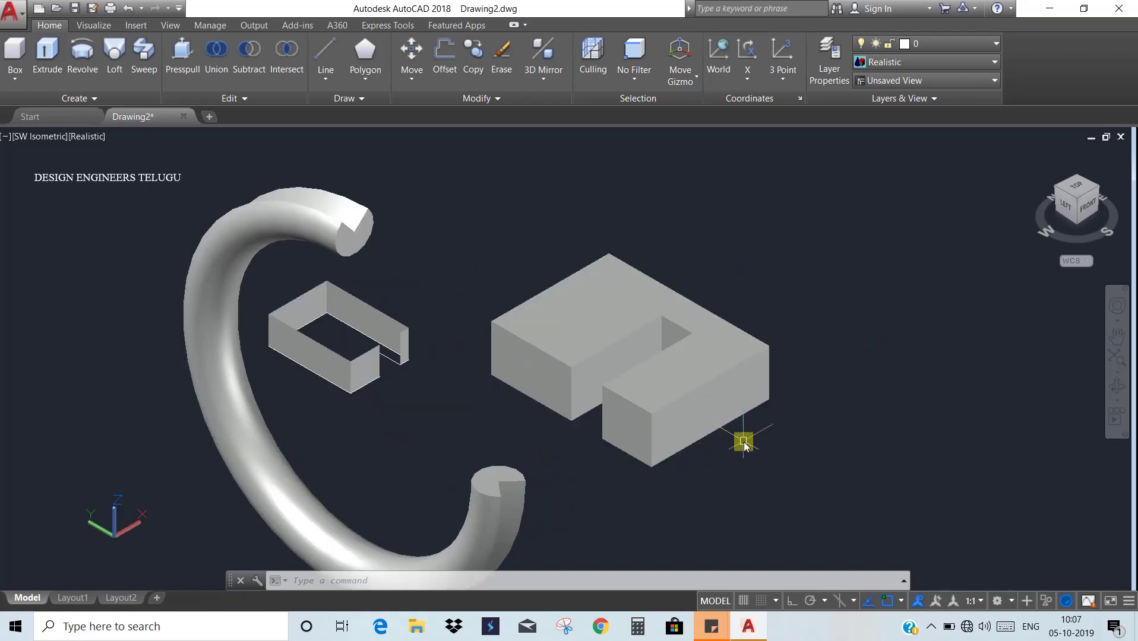
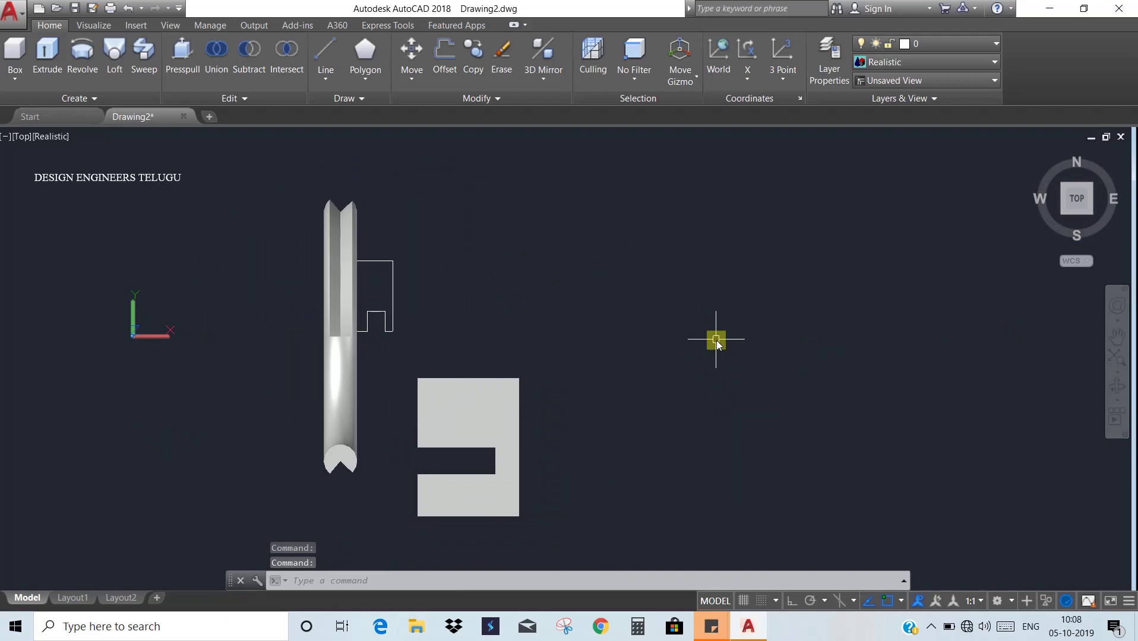
# Step: Draw a large circle in the Top view, in the empty space to the right of the existing models
pyautogui.write('c')
pyautogui.press('Return')
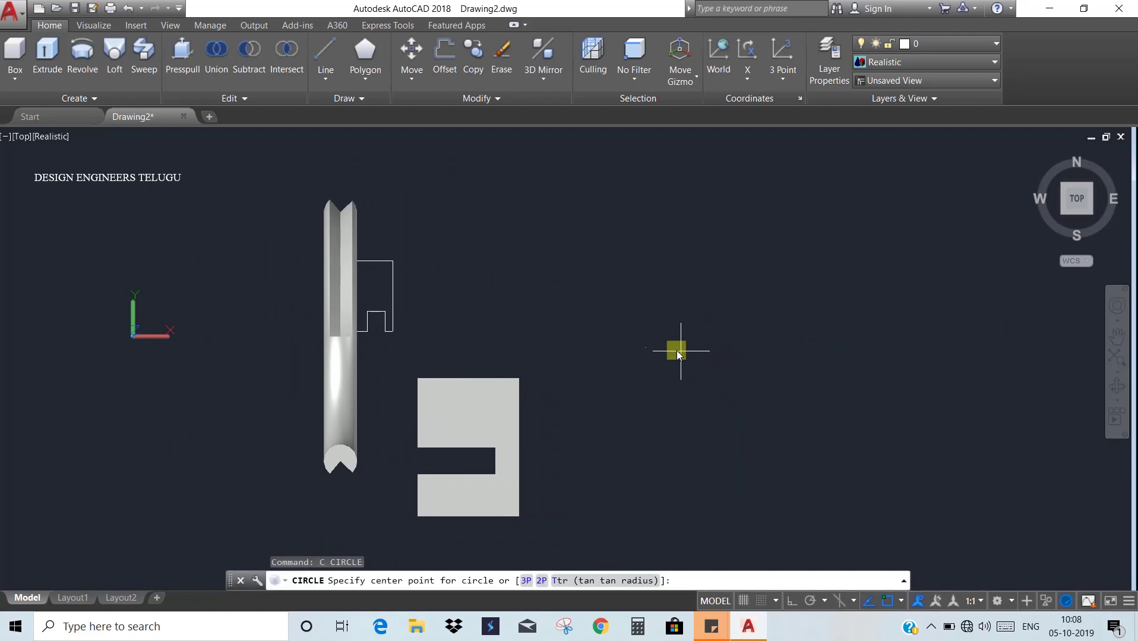
pyautogui.click(674, 330)
pyautogui.click(761, 340)
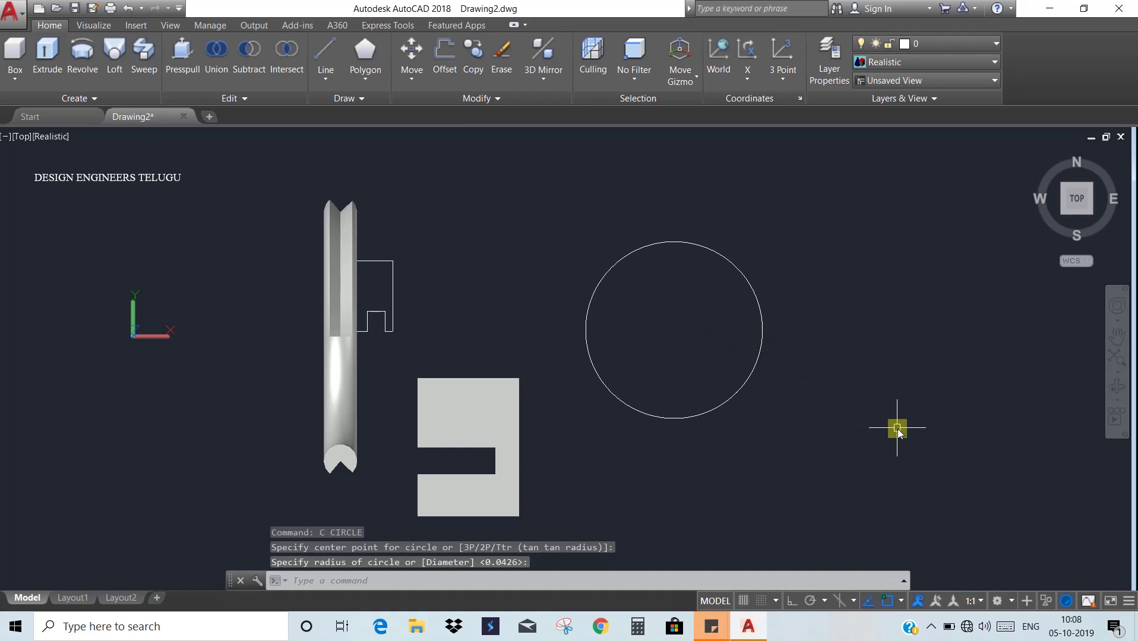
# Step: Draw a rectangle at an elevation of 20 that encloses the large circle
pyautogui.write('rec')
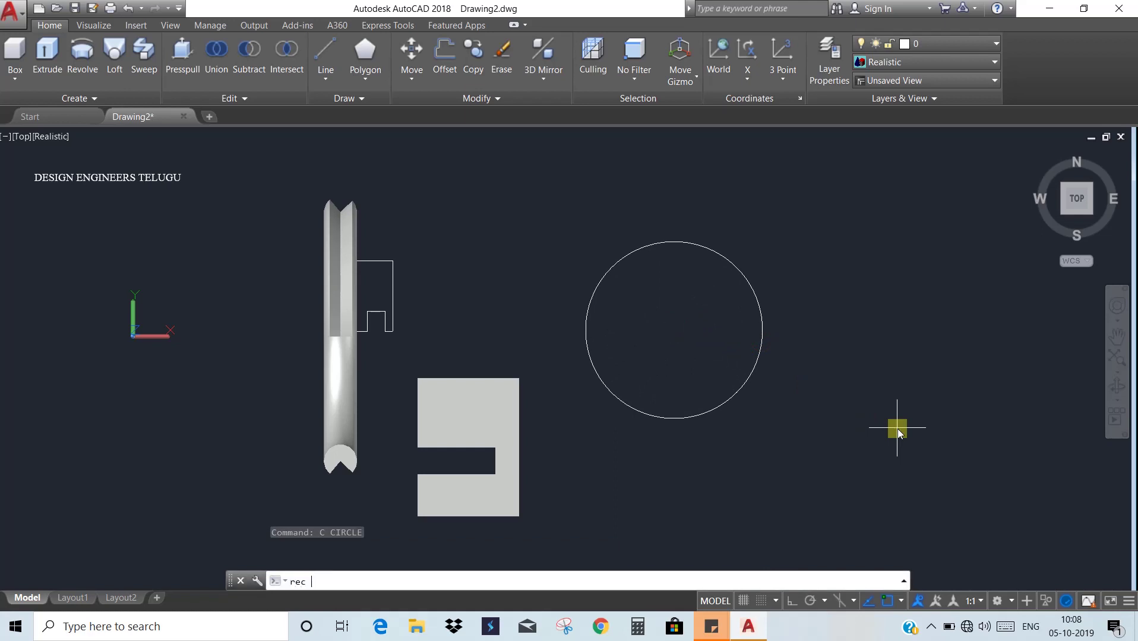
pyautogui.press('Return')
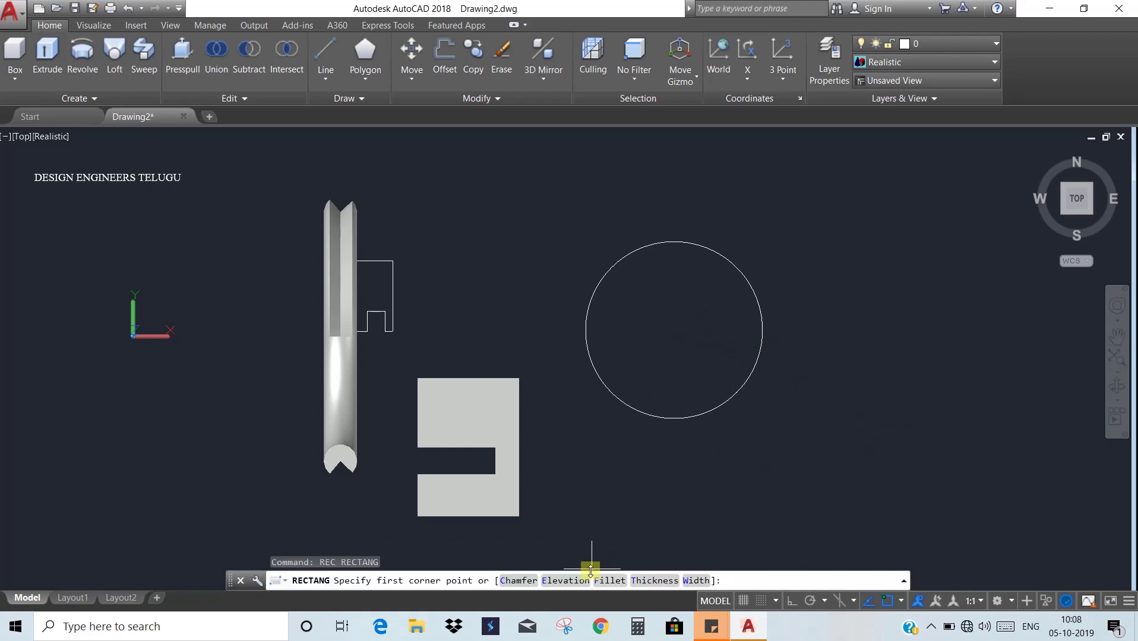
pyautogui.click(565, 581)
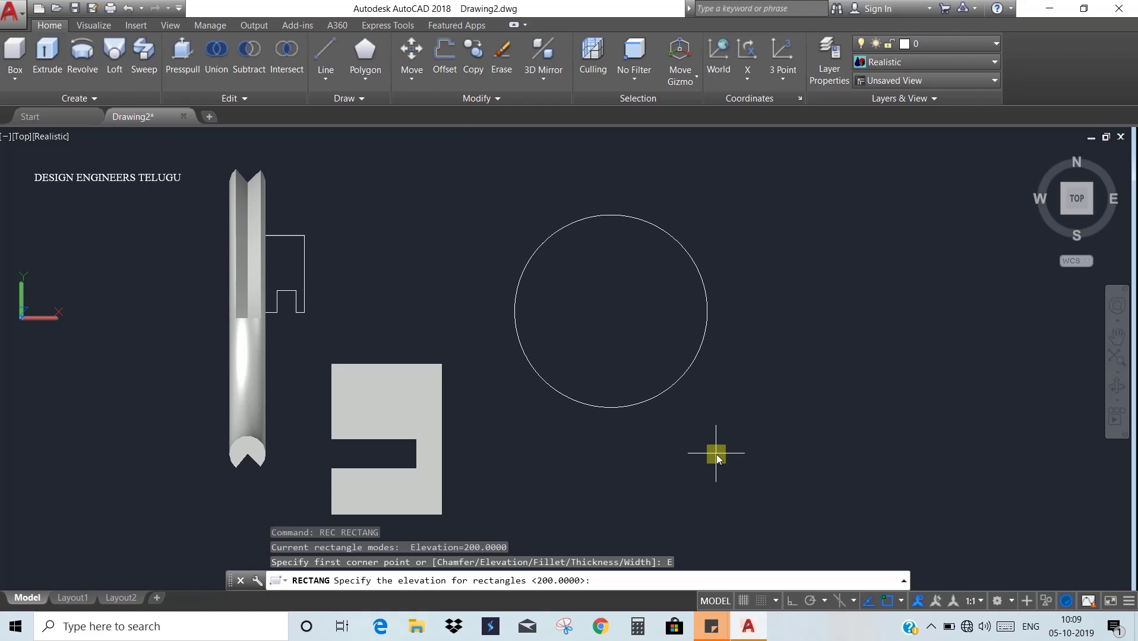
pyautogui.press('Return')
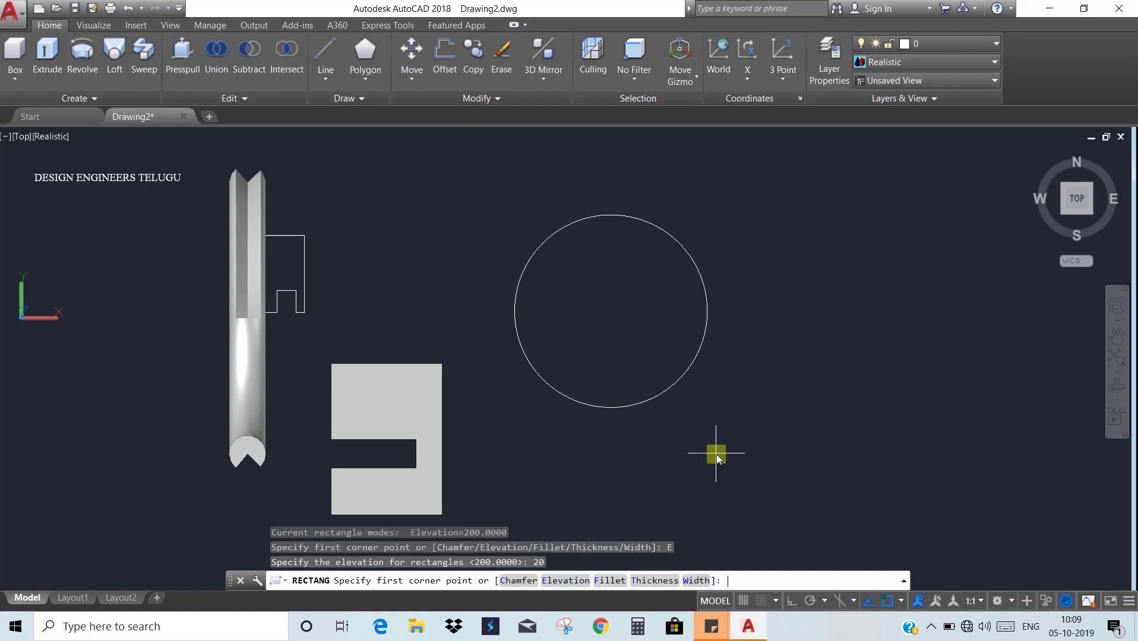
pyautogui.click(450, 193)
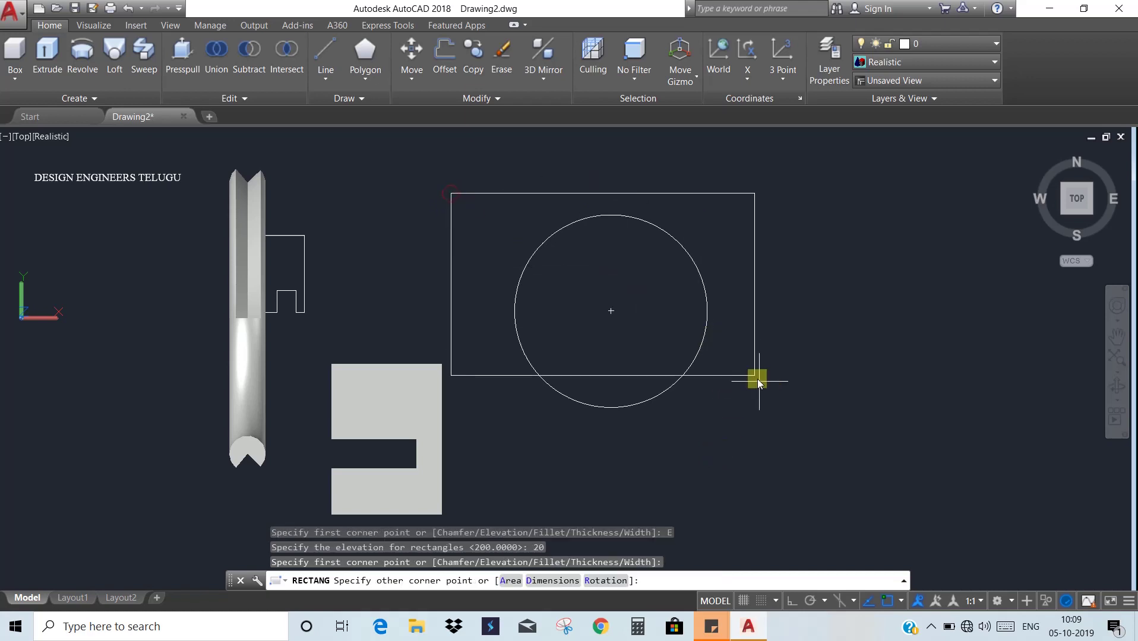
pyautogui.click(780, 441)
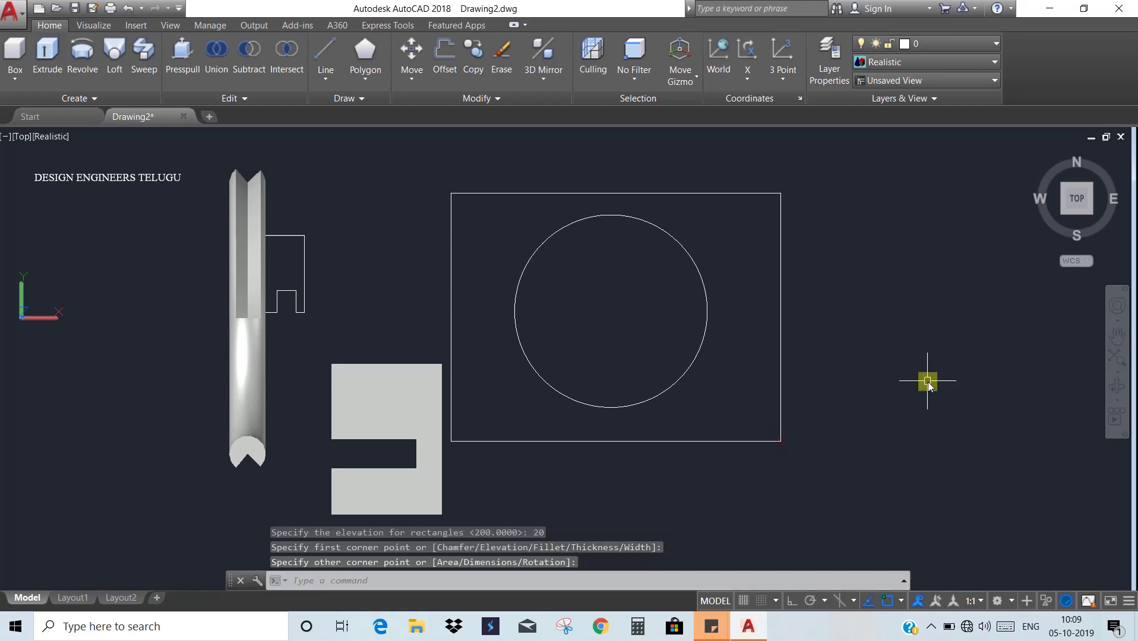
# Step: Loft a solid between the elevated rectangle and the large circle in the SW Isometric view, using cross sections only
pyautogui.click(1044, 229)
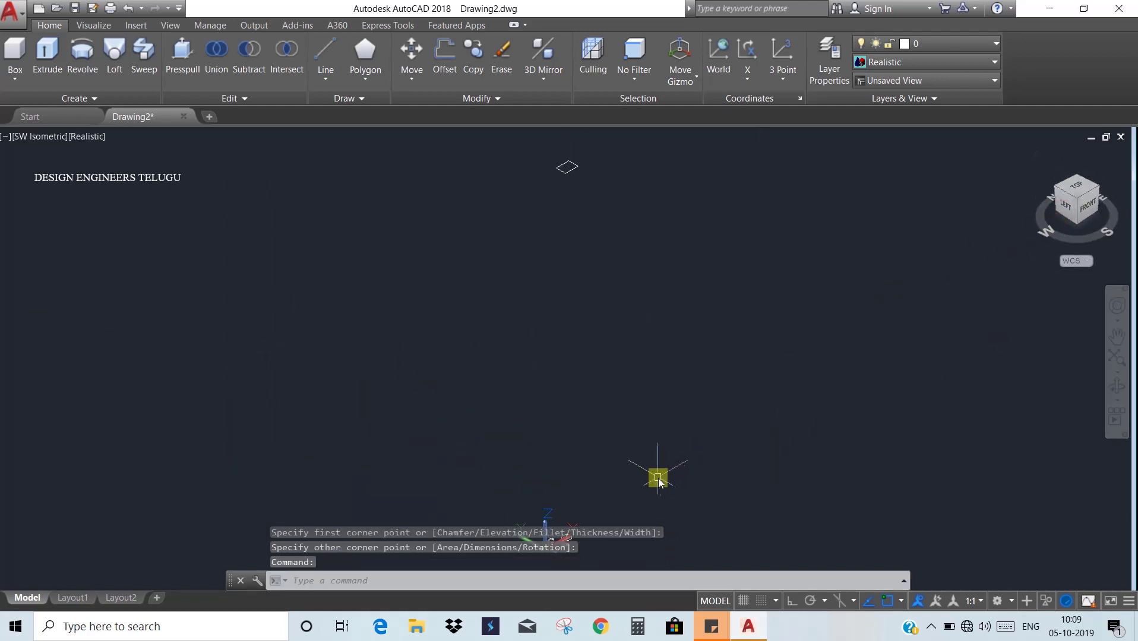
pyautogui.scroll(6, 604, 447)
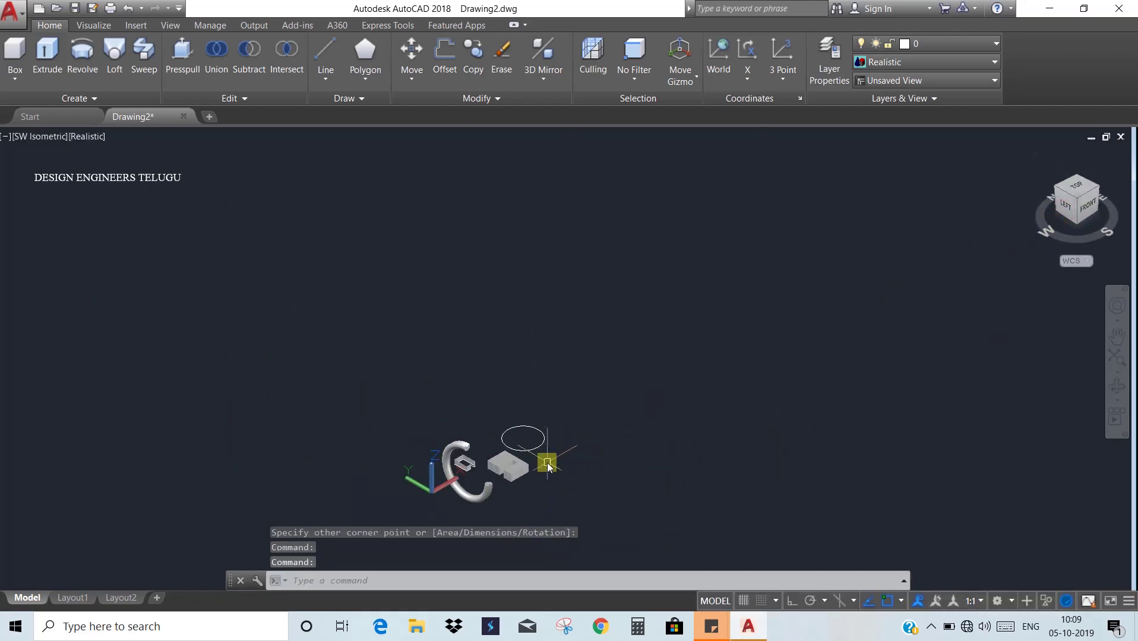
pyautogui.scroll(-5, 547, 466)
pyautogui.scroll(-3, 589, 254)
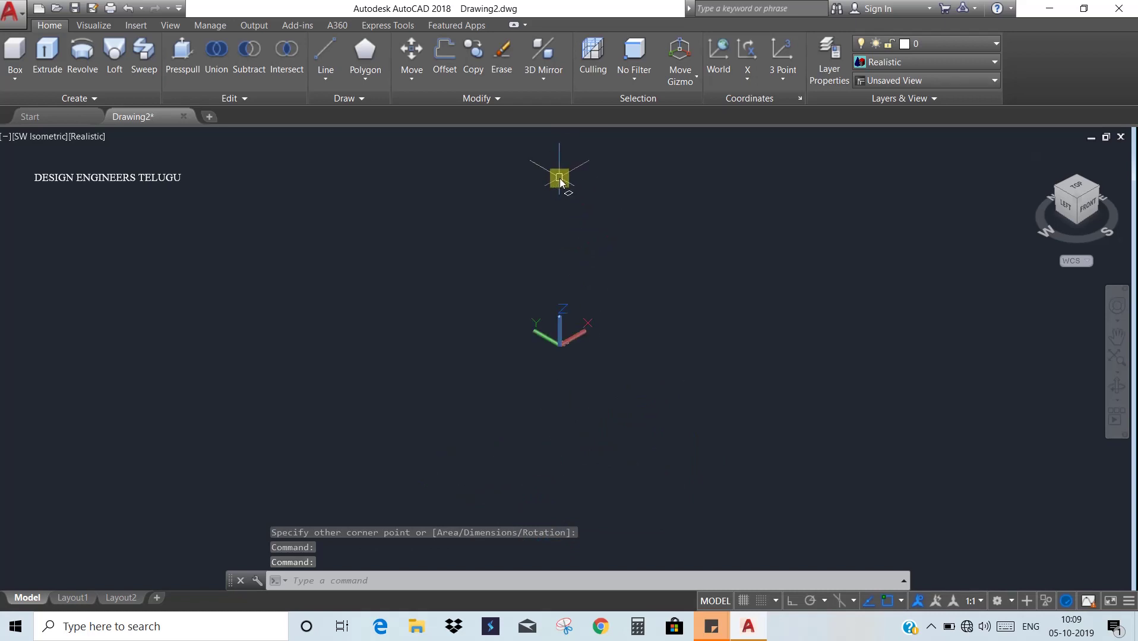
pyautogui.scroll(2, 561, 182)
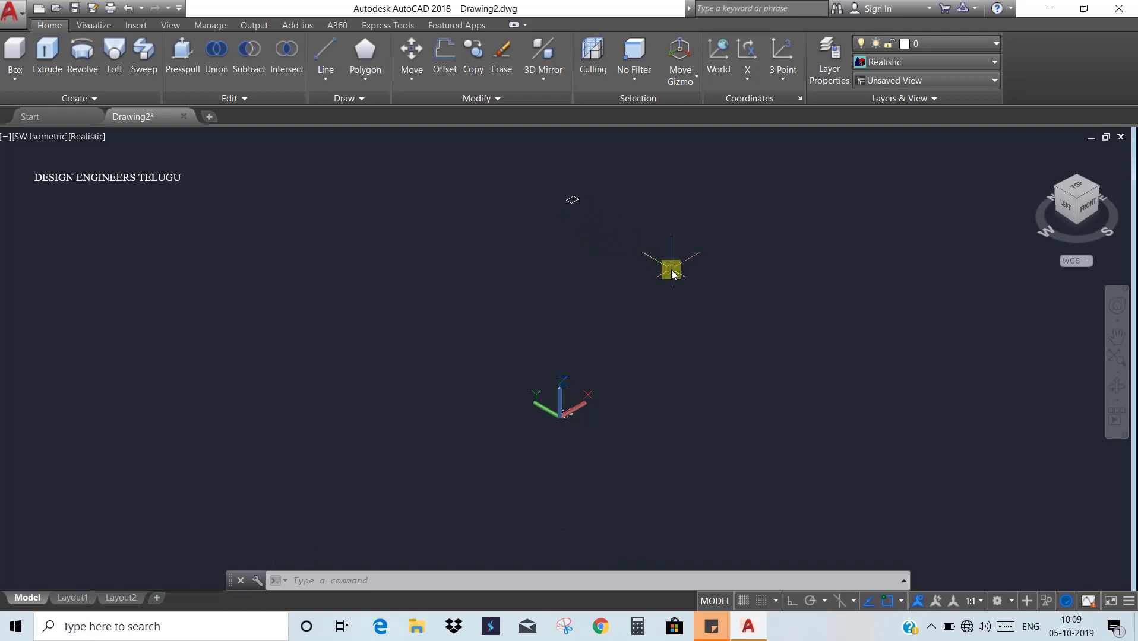
pyautogui.click(111, 63)
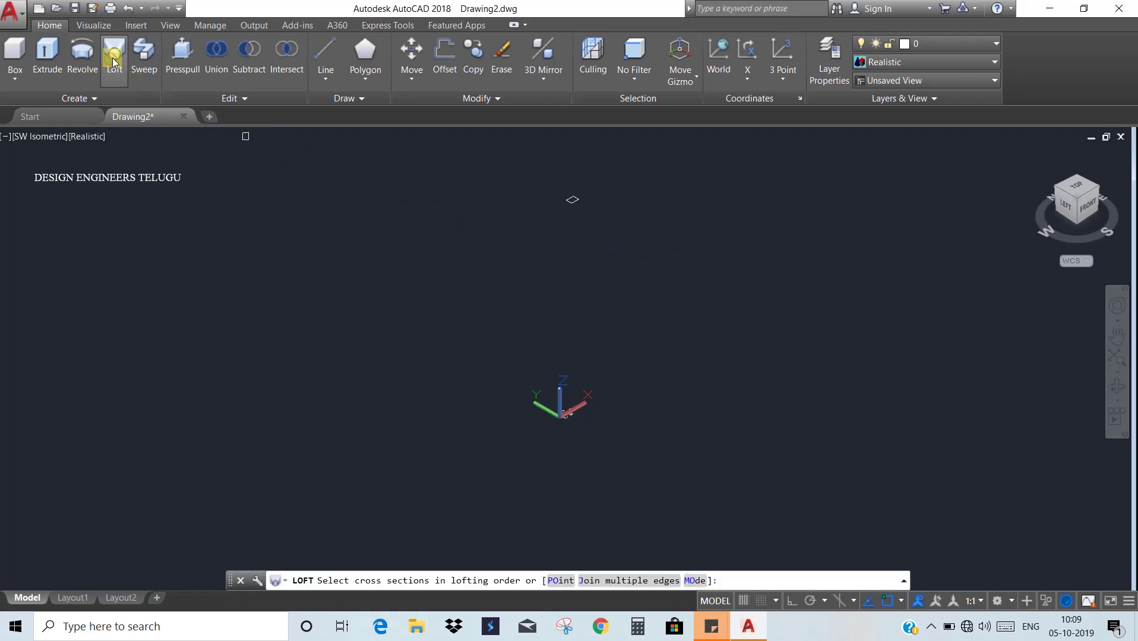
pyautogui.click(570, 200)
pyautogui.scroll(5, 569, 426)
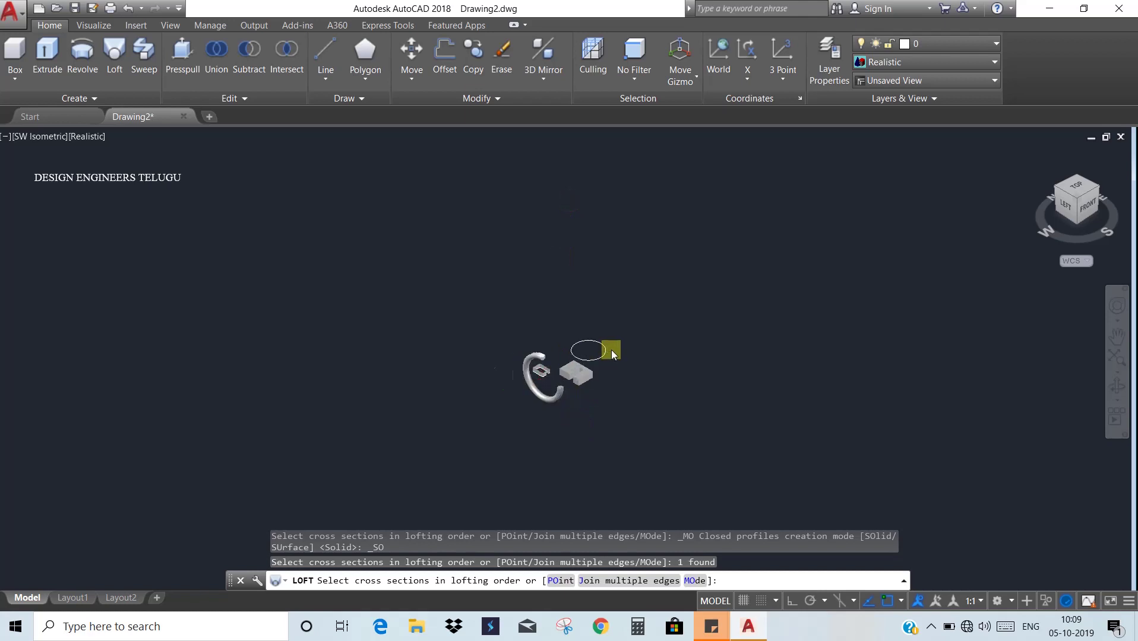
pyautogui.click(598, 354)
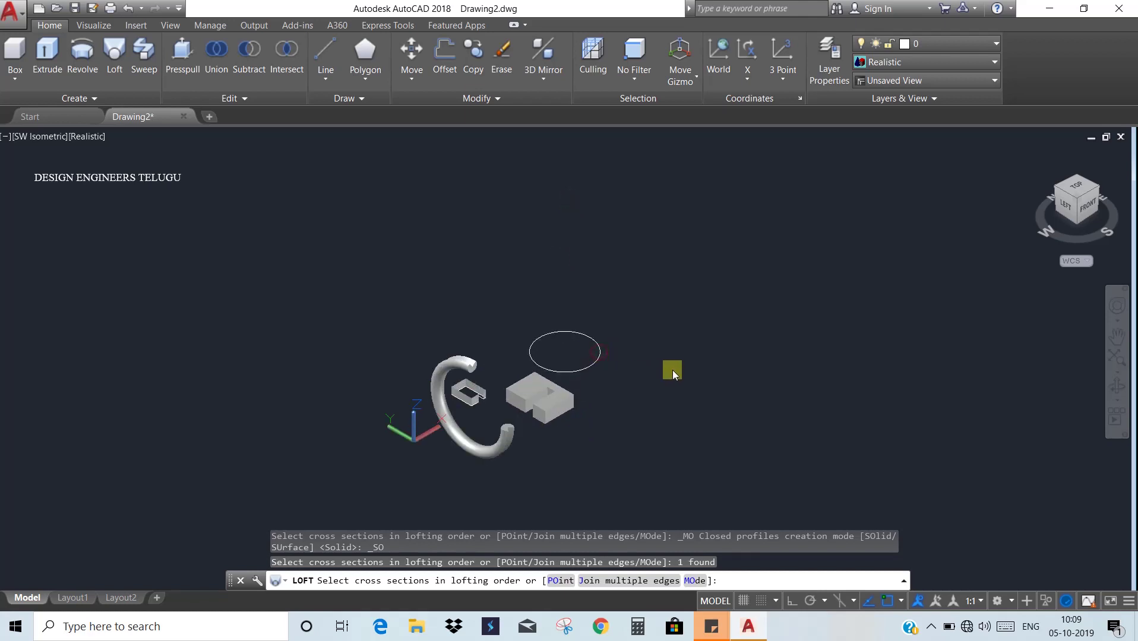
pyautogui.scroll(-6, 627, 372)
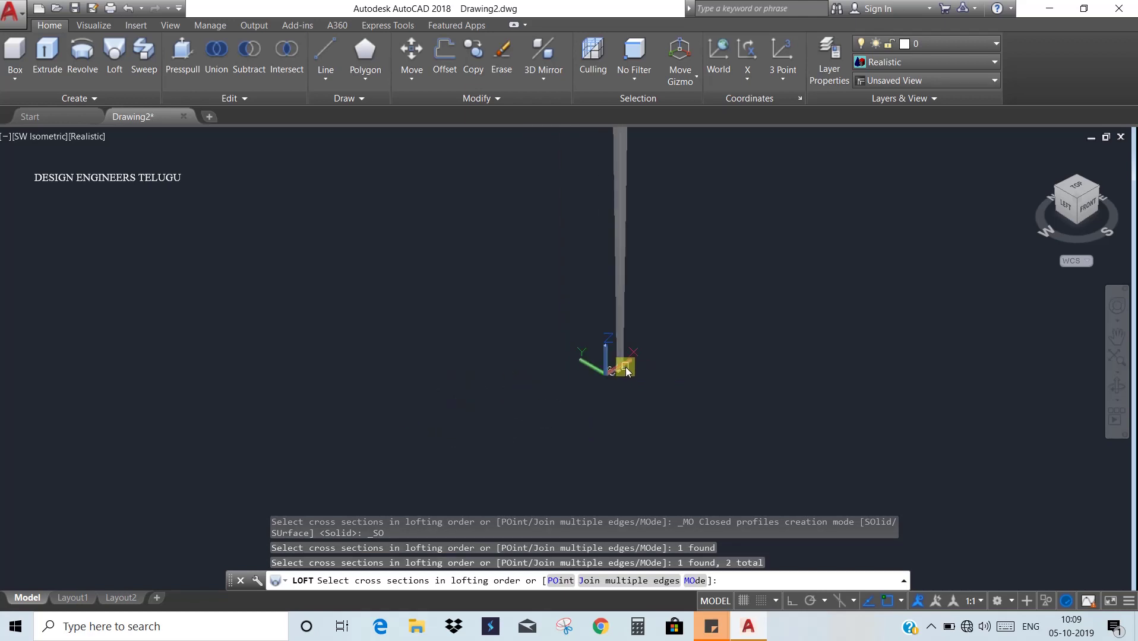
pyautogui.scroll(5, 677, 247)
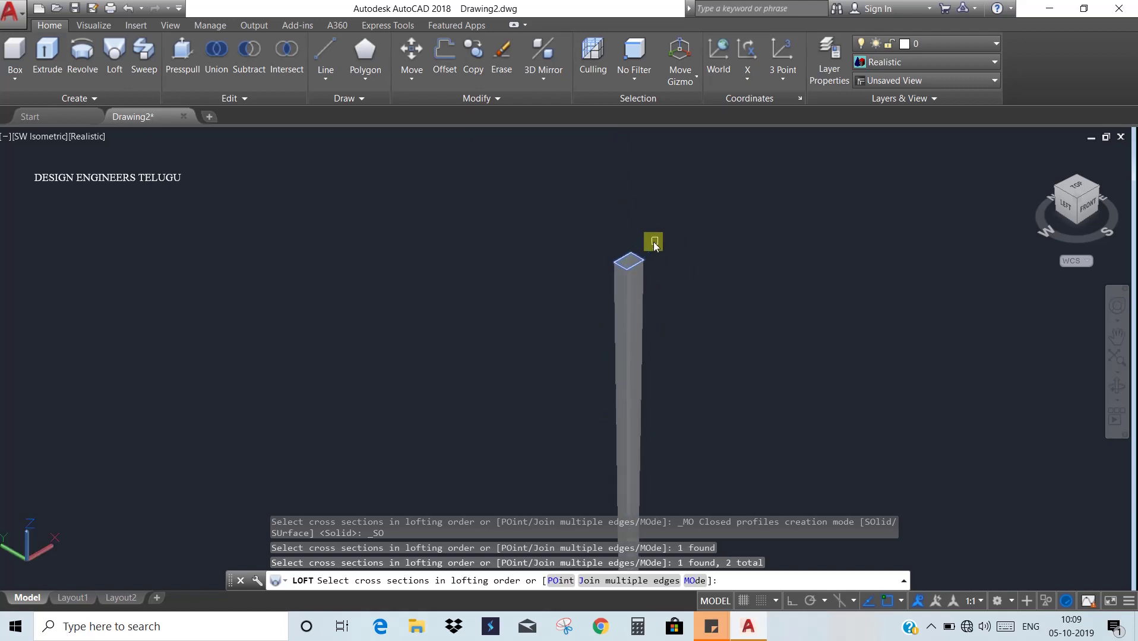
pyautogui.press('Return')
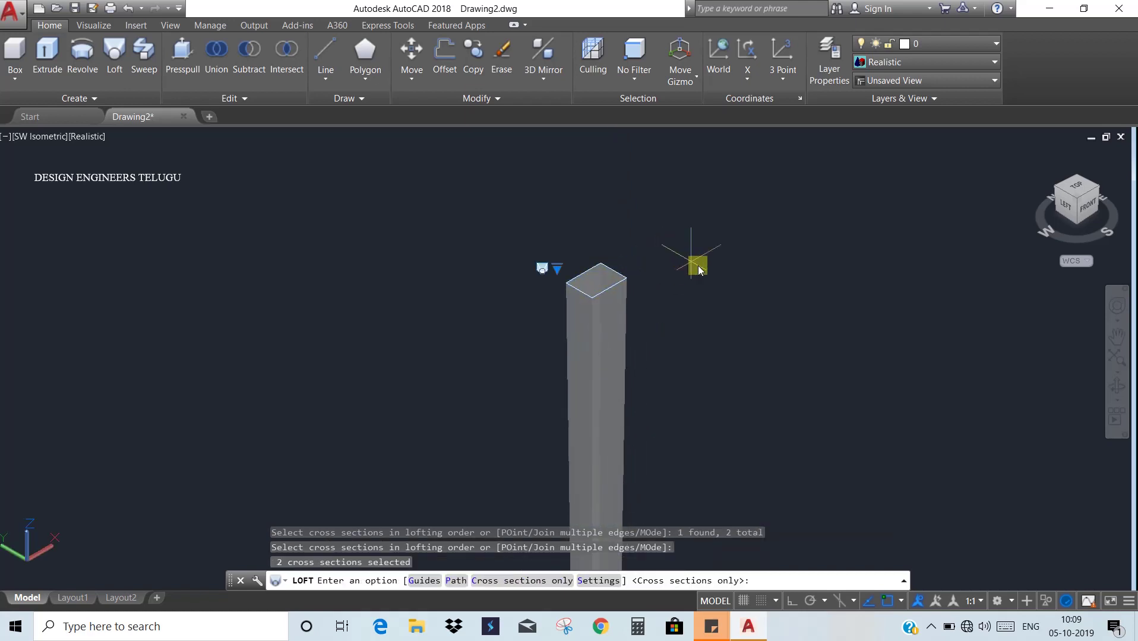
pyautogui.press('Return')
# Step: Examine the lofted column from its rectangular end to its circular end, and return to the Top view
pyautogui.scroll(5, 605, 290)
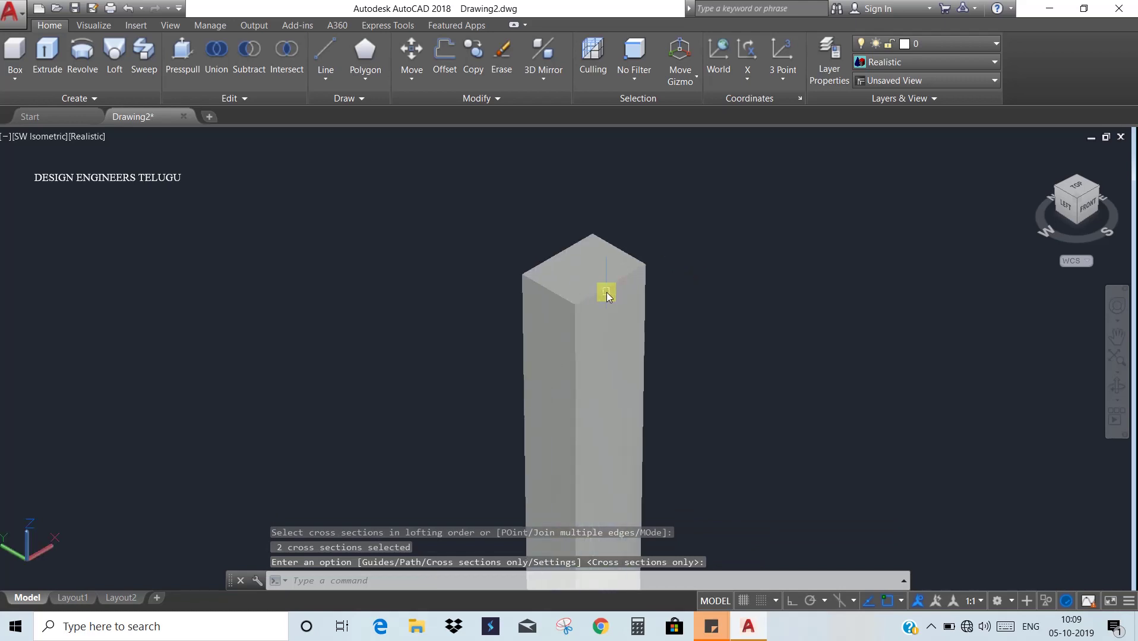
pyautogui.scroll(-5, 592, 248)
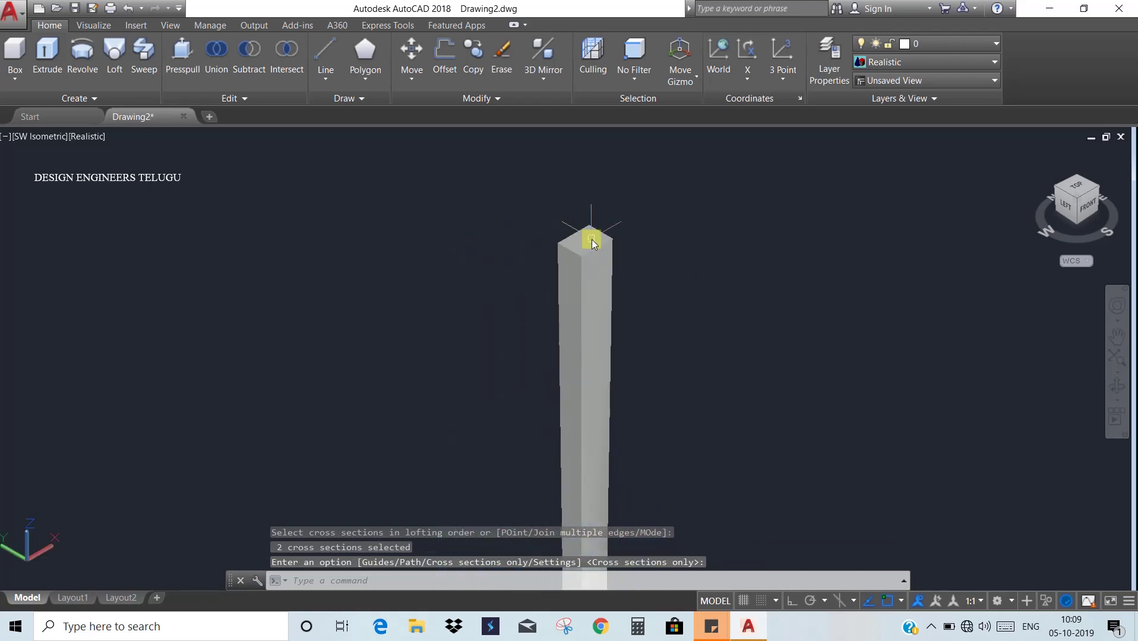
pyautogui.scroll(6, 594, 463)
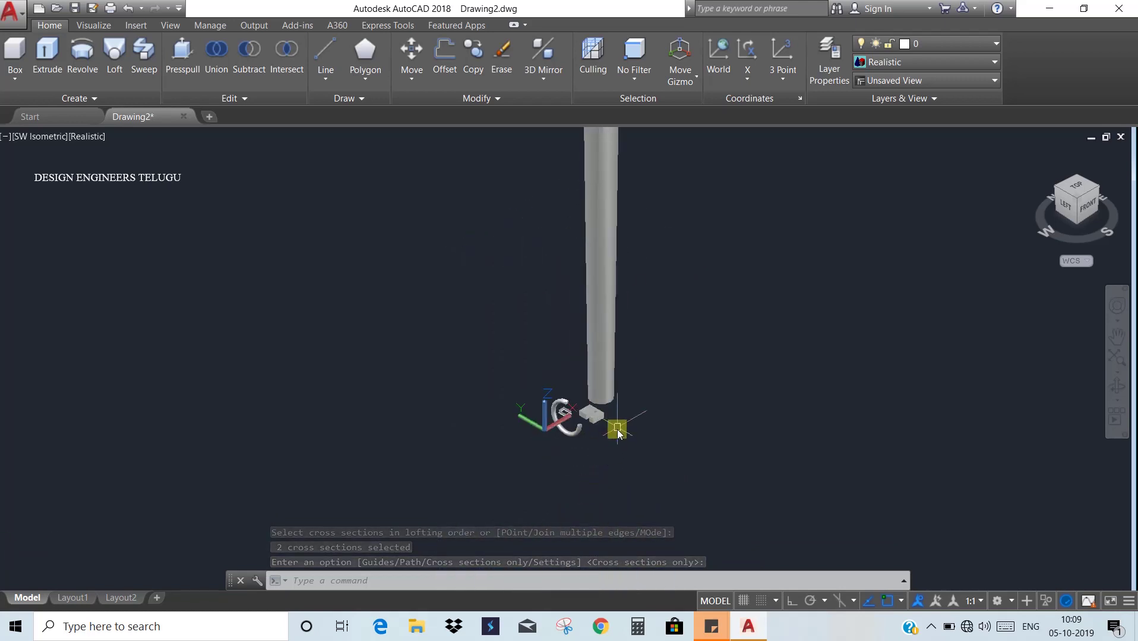
pyautogui.scroll(-6, 605, 374)
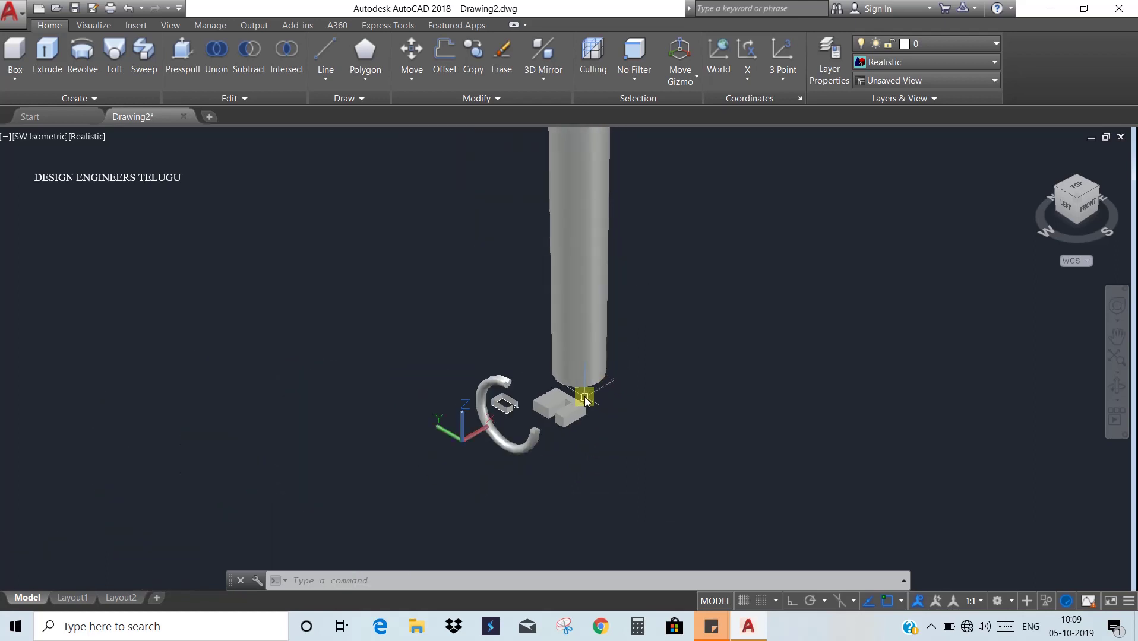
pyautogui.moveTo(622, 318); pyautogui.dragTo(599, 340, button='middle')
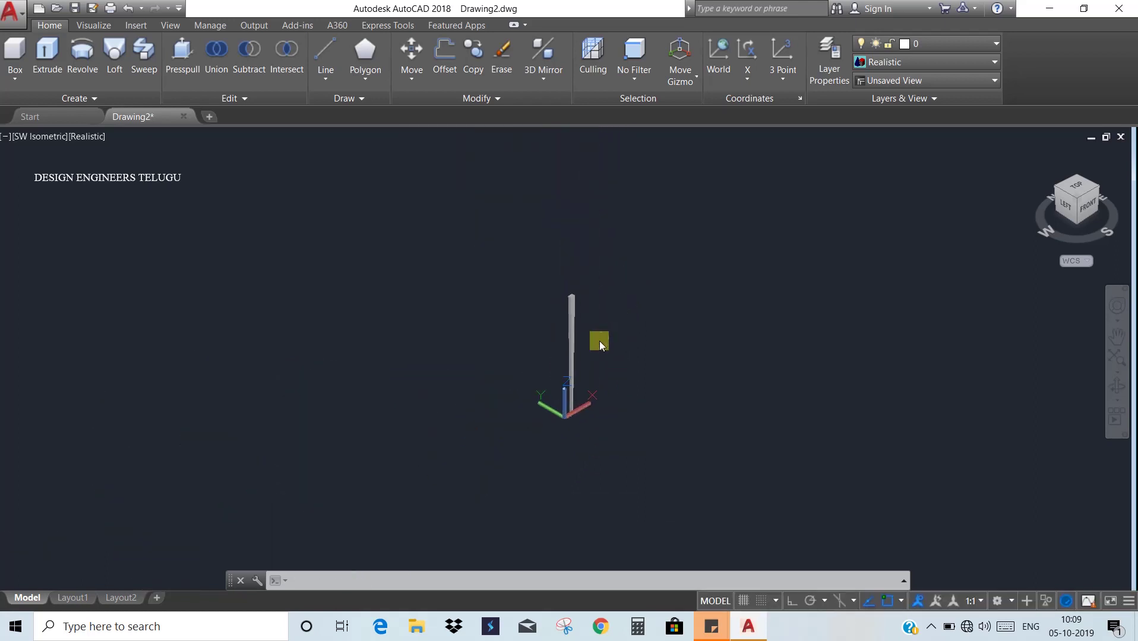
pyautogui.scroll(4, 596, 336)
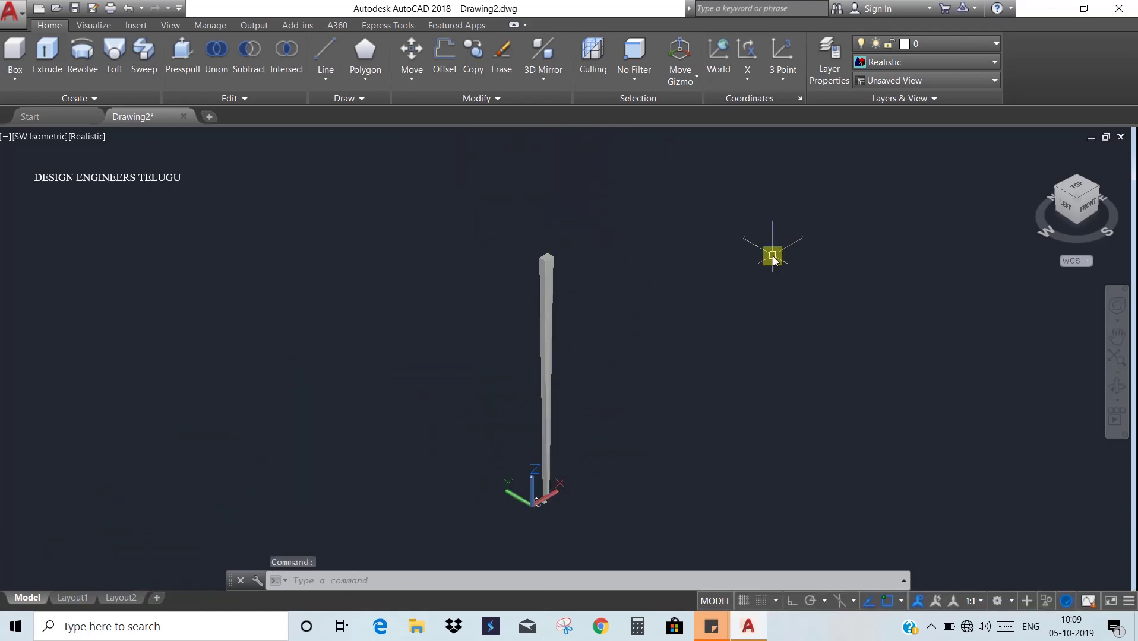
pyautogui.click(1088, 194)
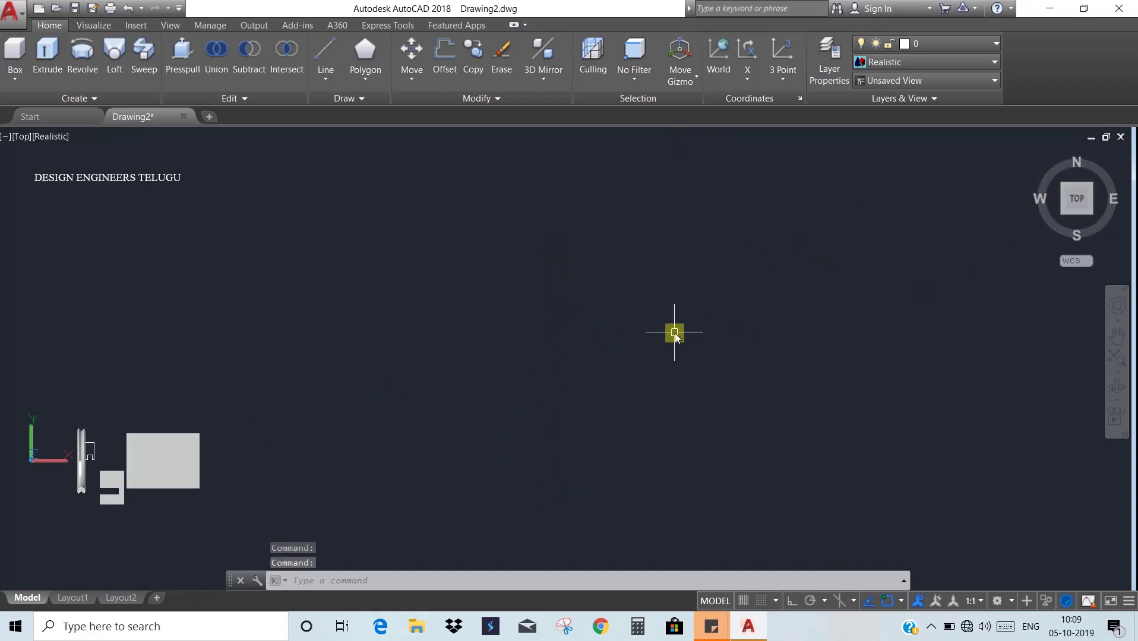
pyautogui.write('rec')
pyautogui.press('Return')
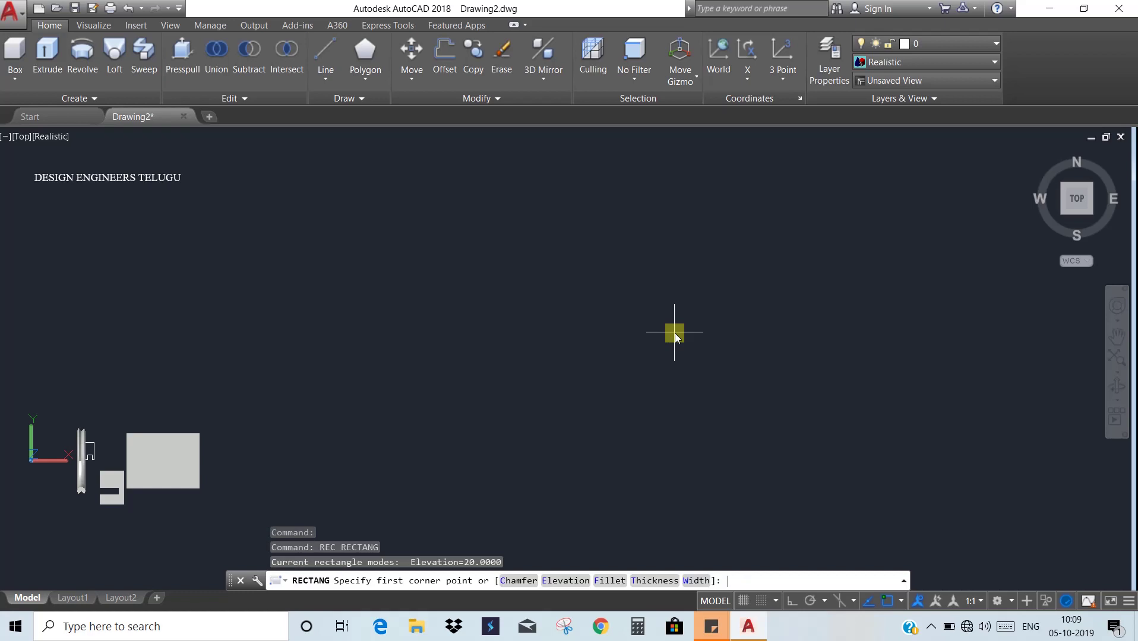
pyautogui.press('Escape')
pyautogui.press('Escape')
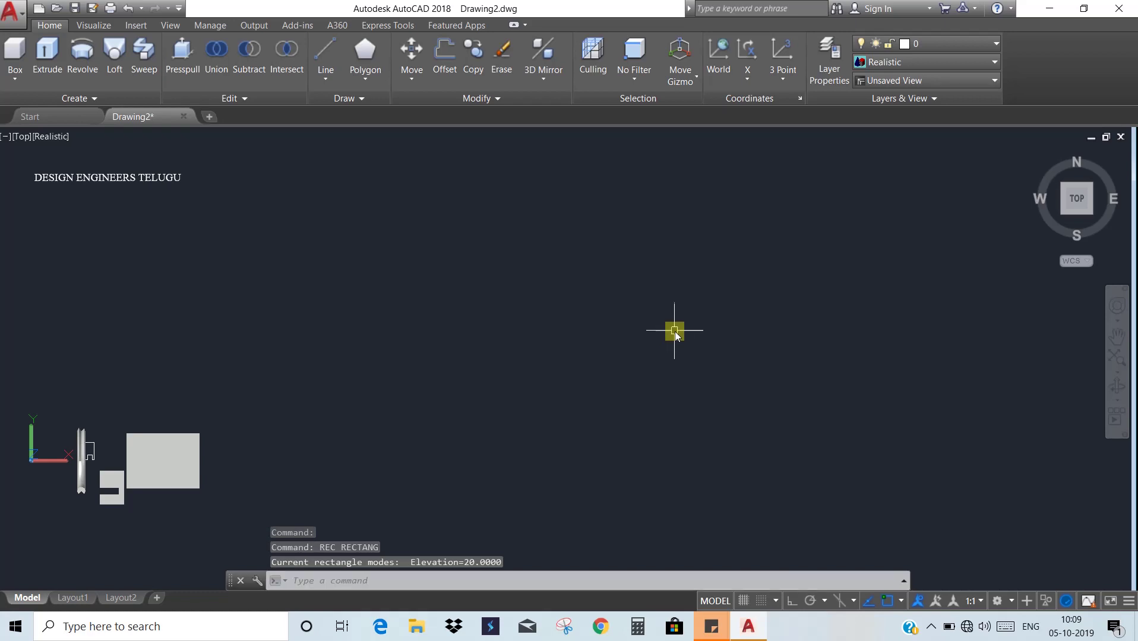
# Step: Draw a second circle in the empty space to the right of the existing models
pyautogui.write('c')
pyautogui.press('Return')
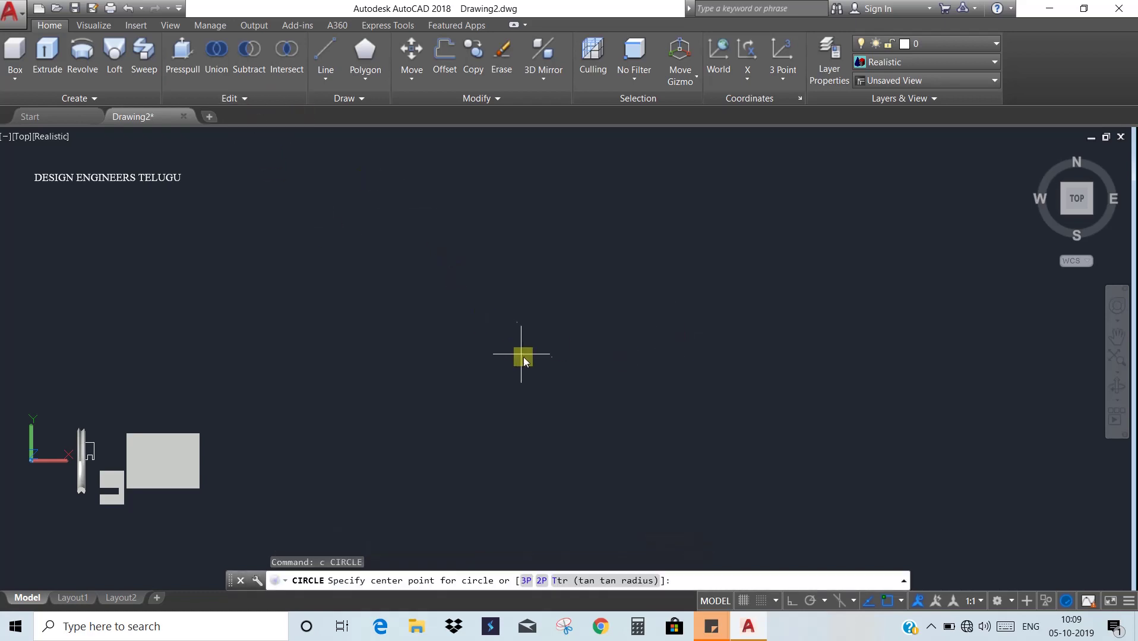
pyautogui.click(485, 376)
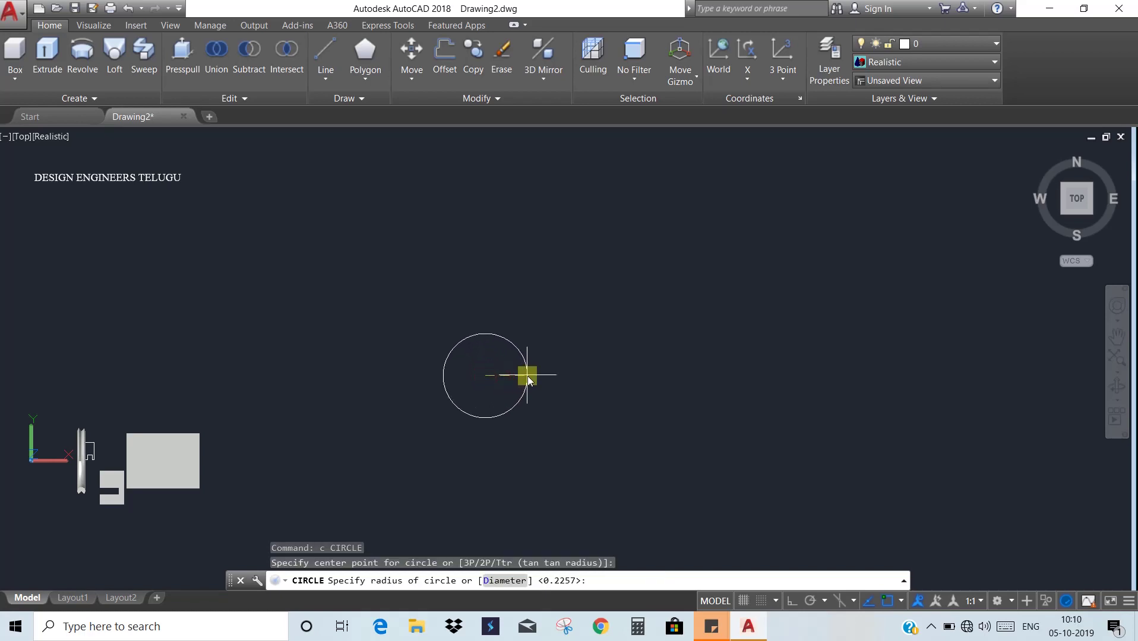
pyautogui.click(530, 376)
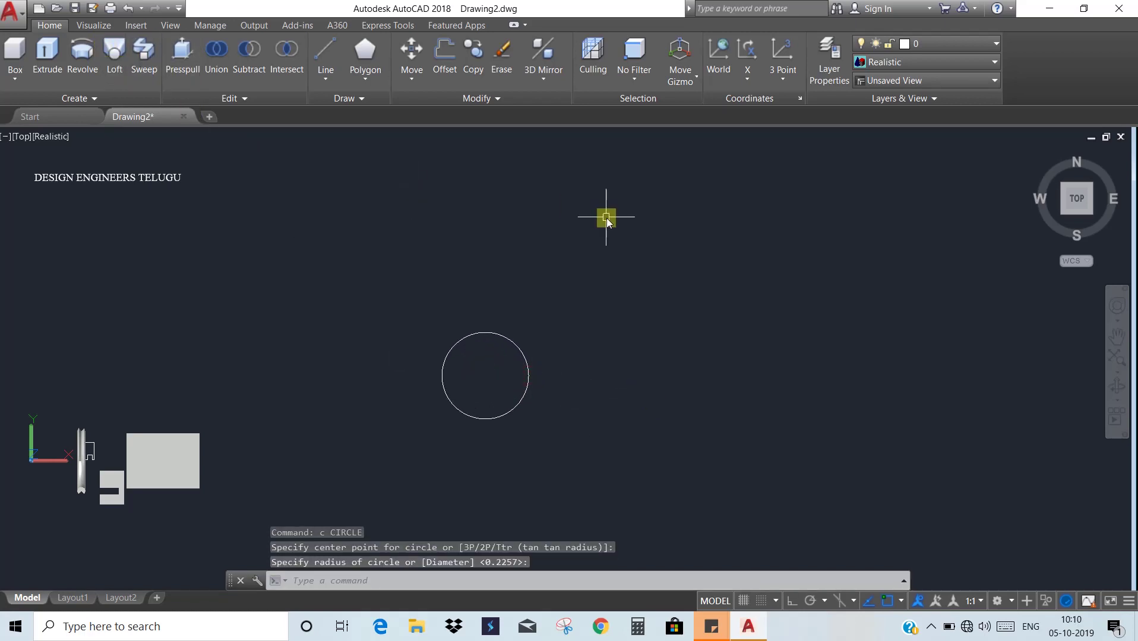
# Step: Draw a rectangle at an elevation of 3 that encloses the new circle
pyautogui.write('rec')
pyautogui.press('Return')
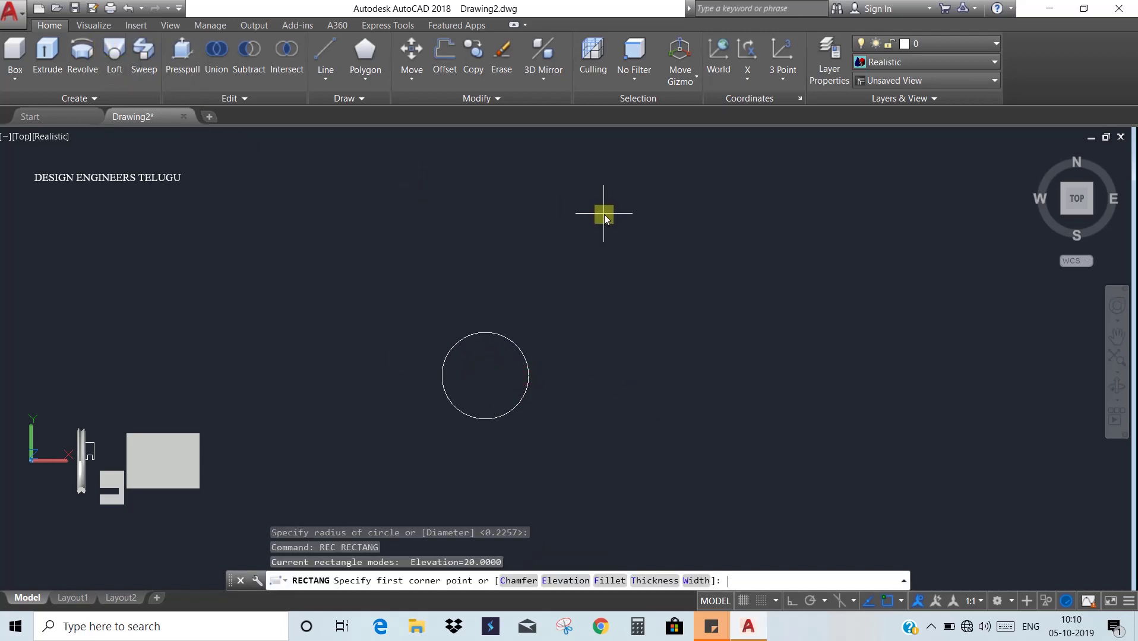
pyautogui.click(575, 581)
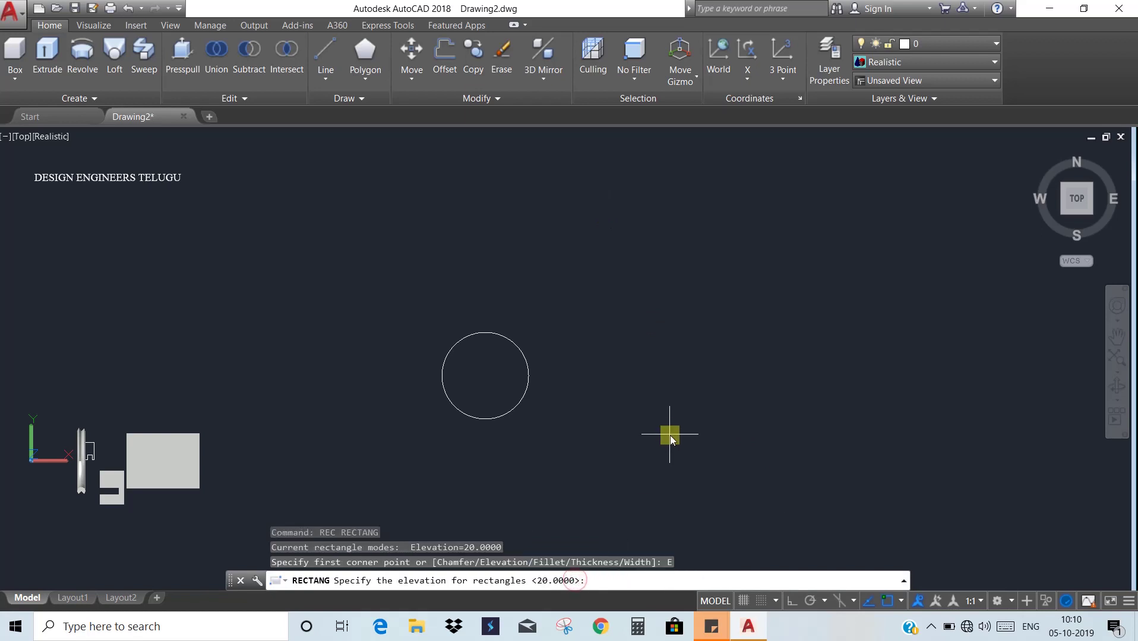
pyautogui.write('3')
pyautogui.press('Return')
pyautogui.click(593, 580)
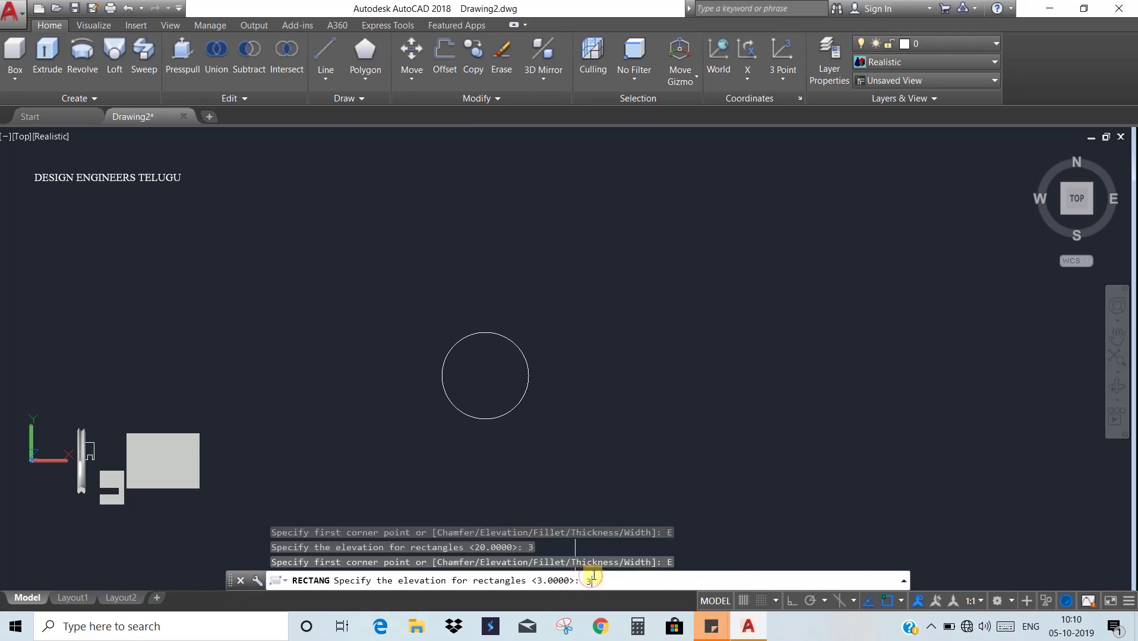
pyautogui.write('3')
pyautogui.press('Return')
pyautogui.click(416, 313)
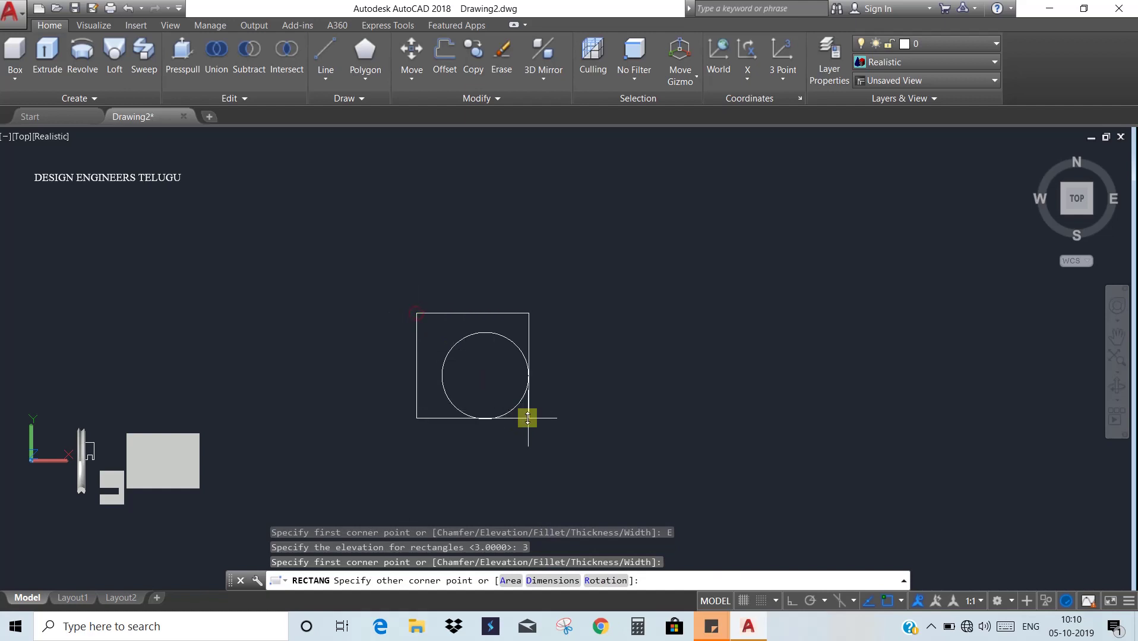
pyautogui.click(552, 437)
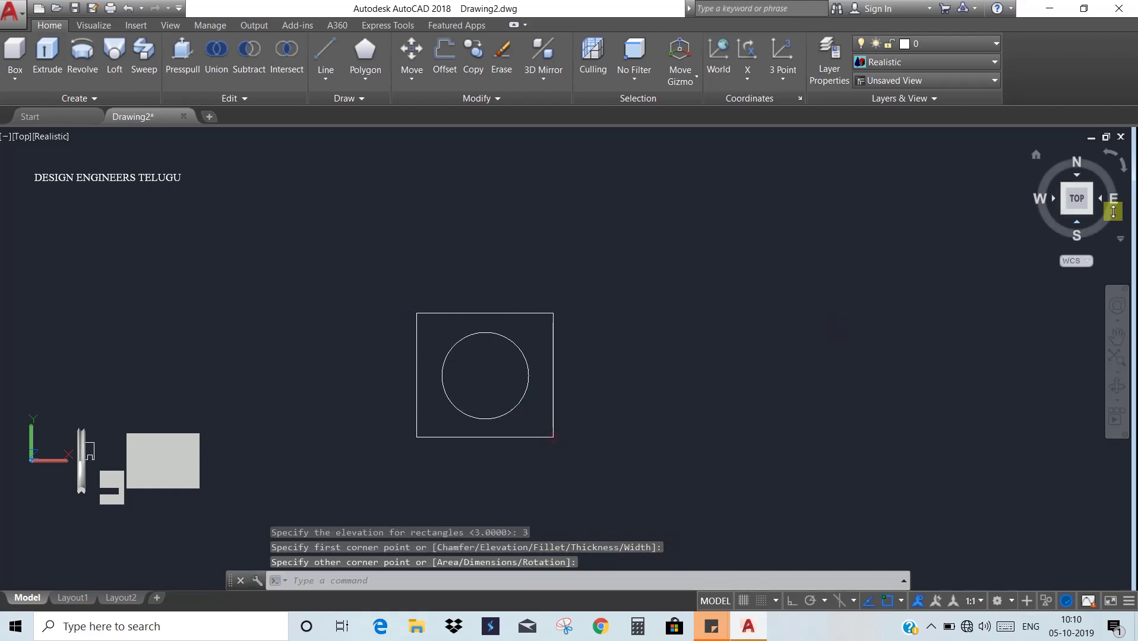
# Step: Loft a tapered solid from the new circle to the rectangle above it in the SW Isometric view, using cross sections only
pyautogui.click(1065, 212)
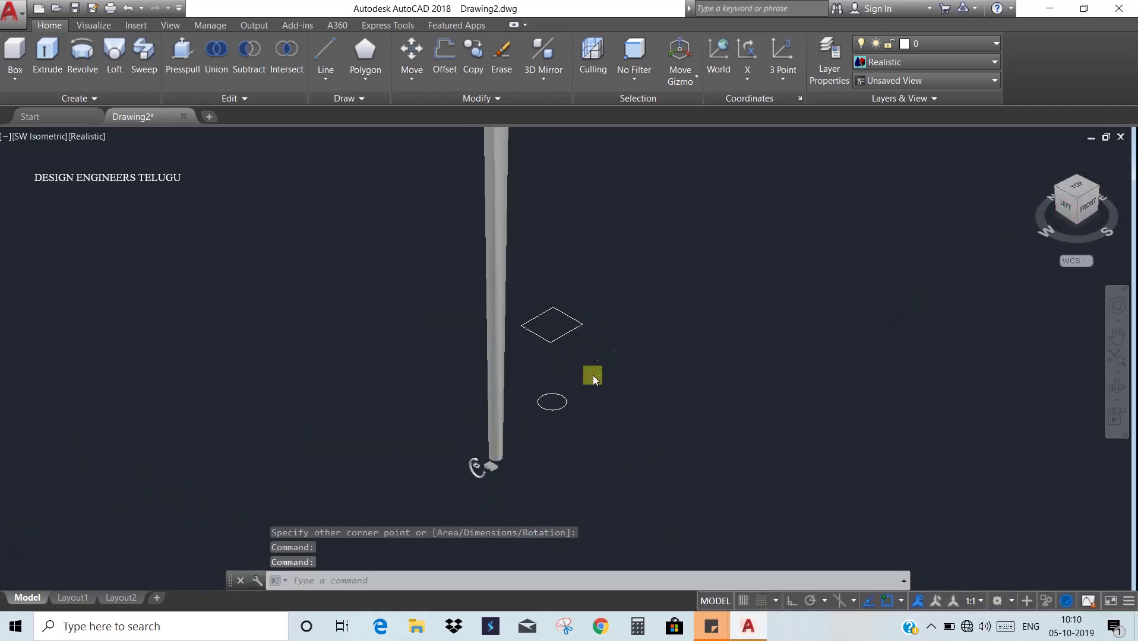
pyautogui.scroll(5, 594, 386)
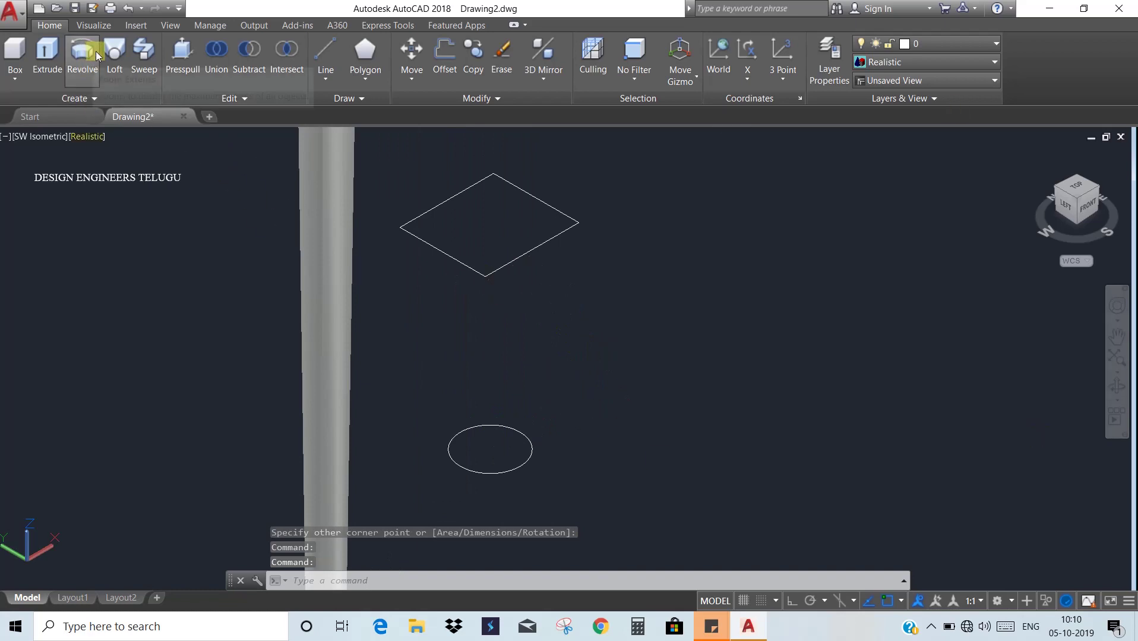
pyautogui.click(113, 53)
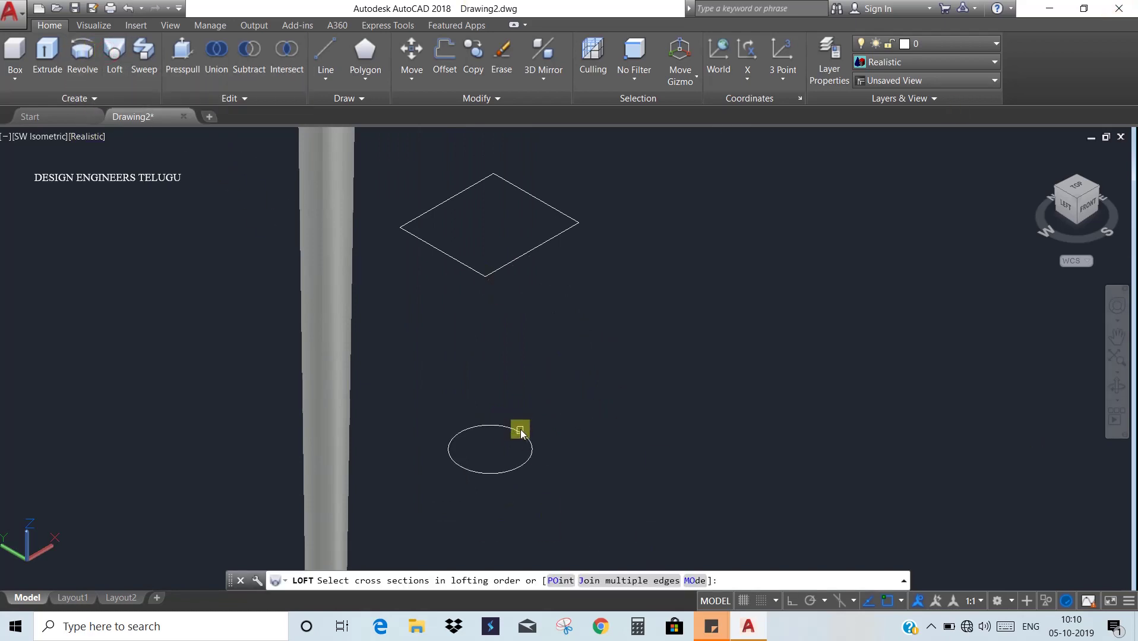
pyautogui.click(520, 432)
pyautogui.click(548, 244)
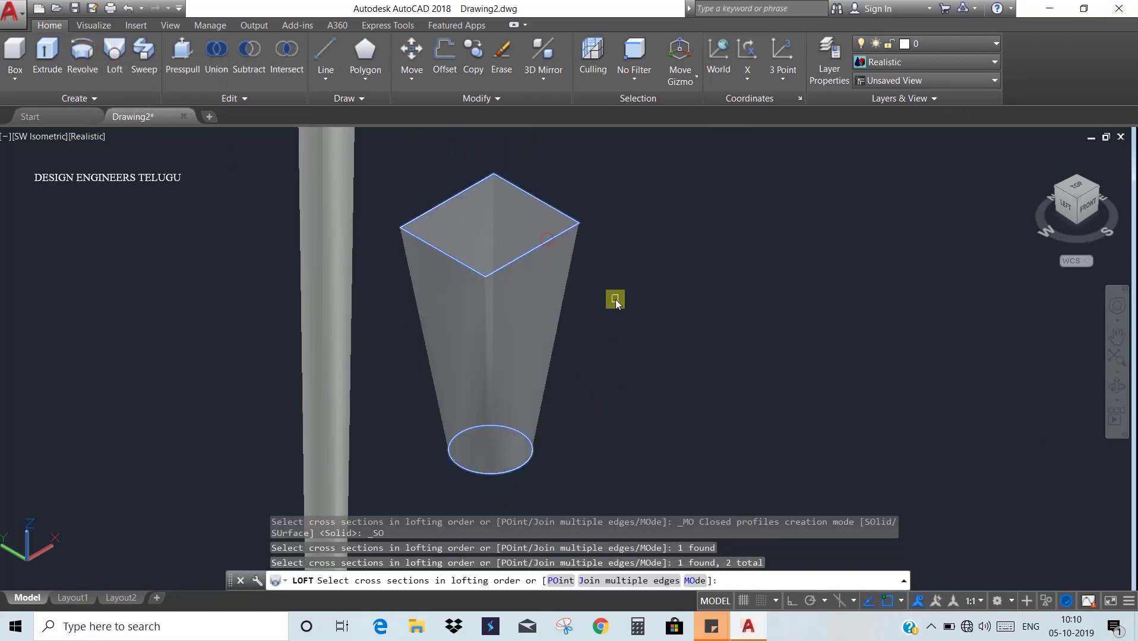
pyautogui.press('Return')
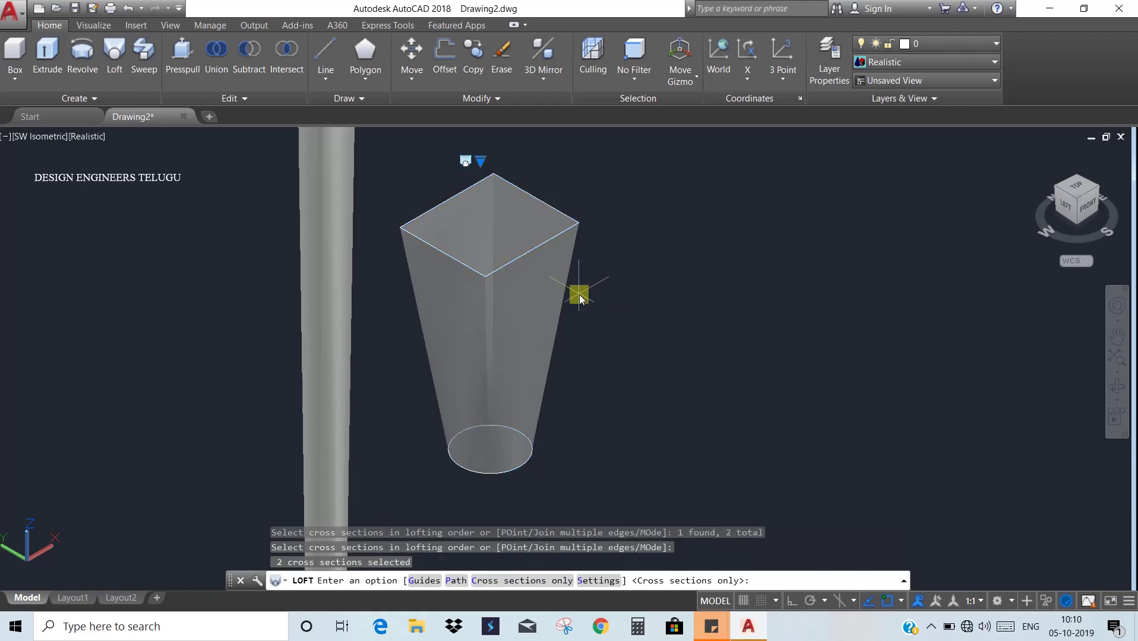
pyautogui.press('Return')
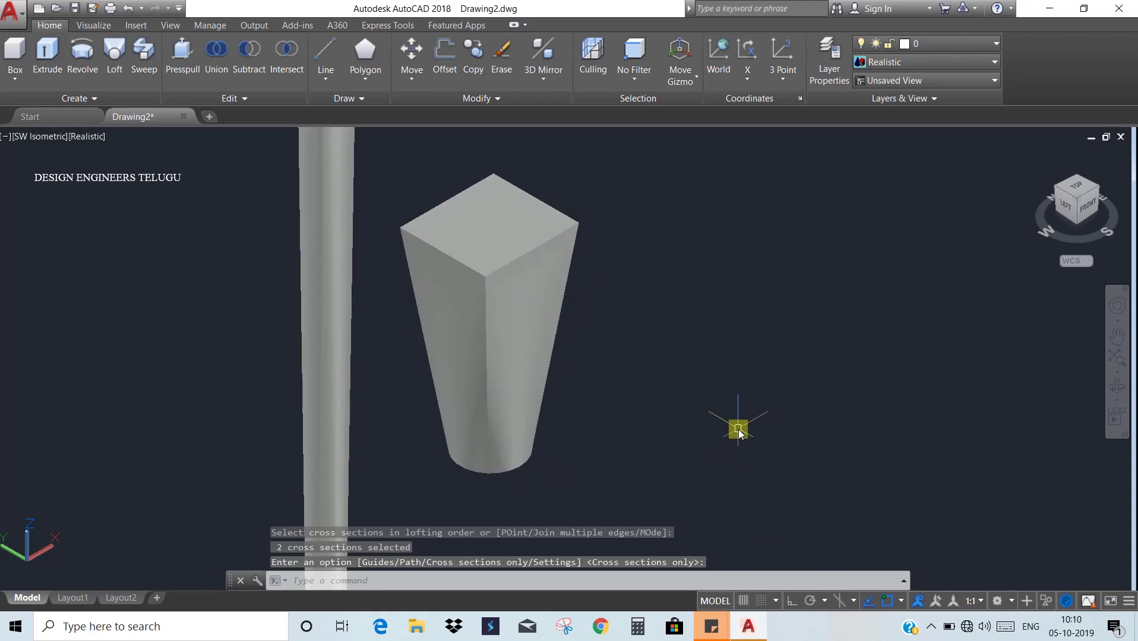
pyautogui.scroll(-2, 680, 406)
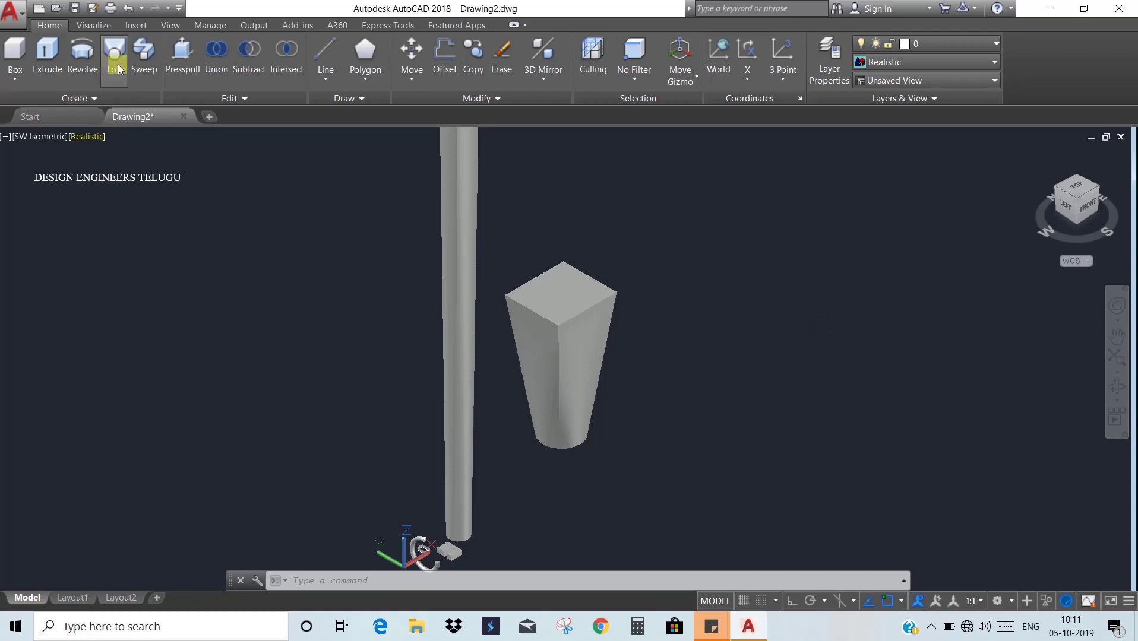
pyautogui.scroll(-5, 768, 286)
pyautogui.scroll(5, 589, 358)
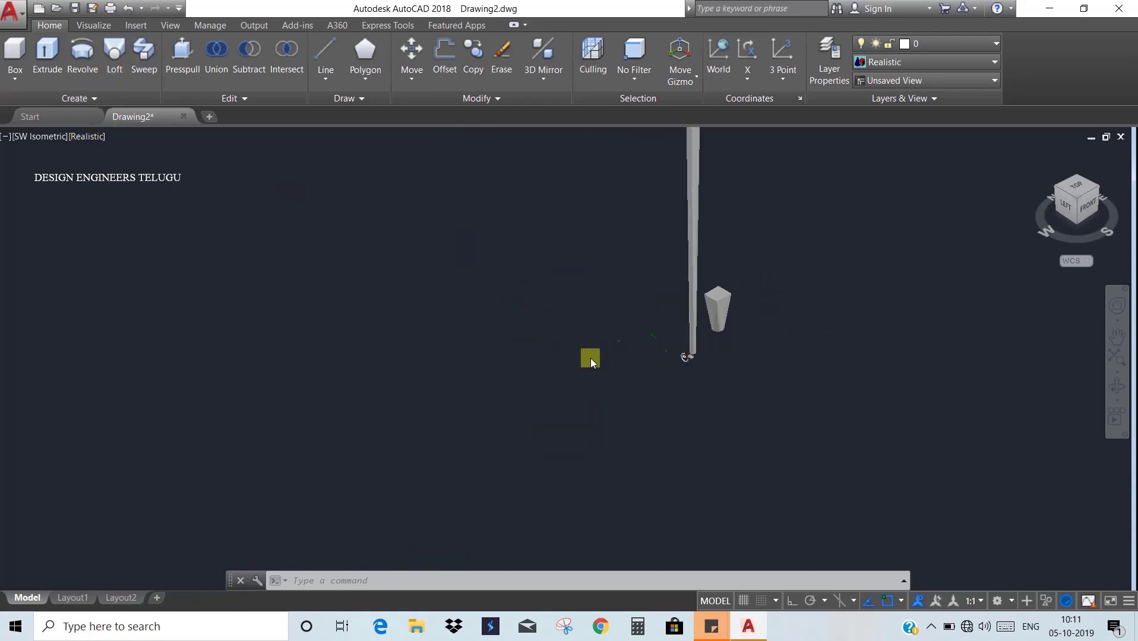
# Step: Draw a wavy open spline through seven points, starting in the empty area beside the C-shaped ring and passing behind the column
pyautogui.moveTo(594, 358); pyautogui.dragTo(533, 406, button='middle')
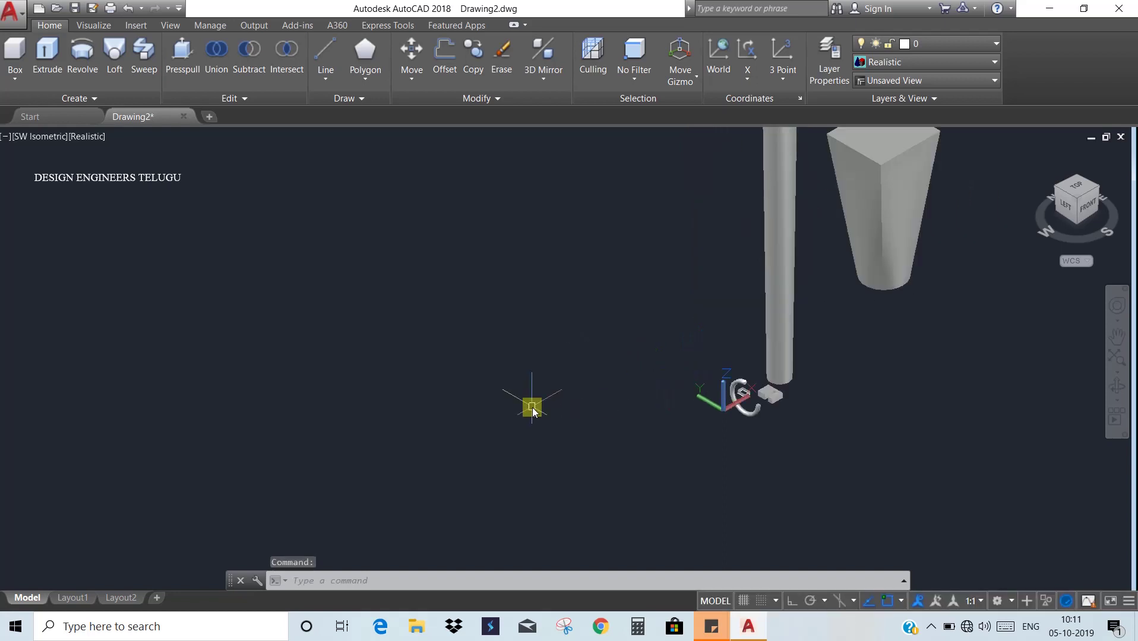
pyautogui.moveTo(687, 332); pyautogui.dragTo(624, 371, button='middle')
pyautogui.scroll(2, 665, 457)
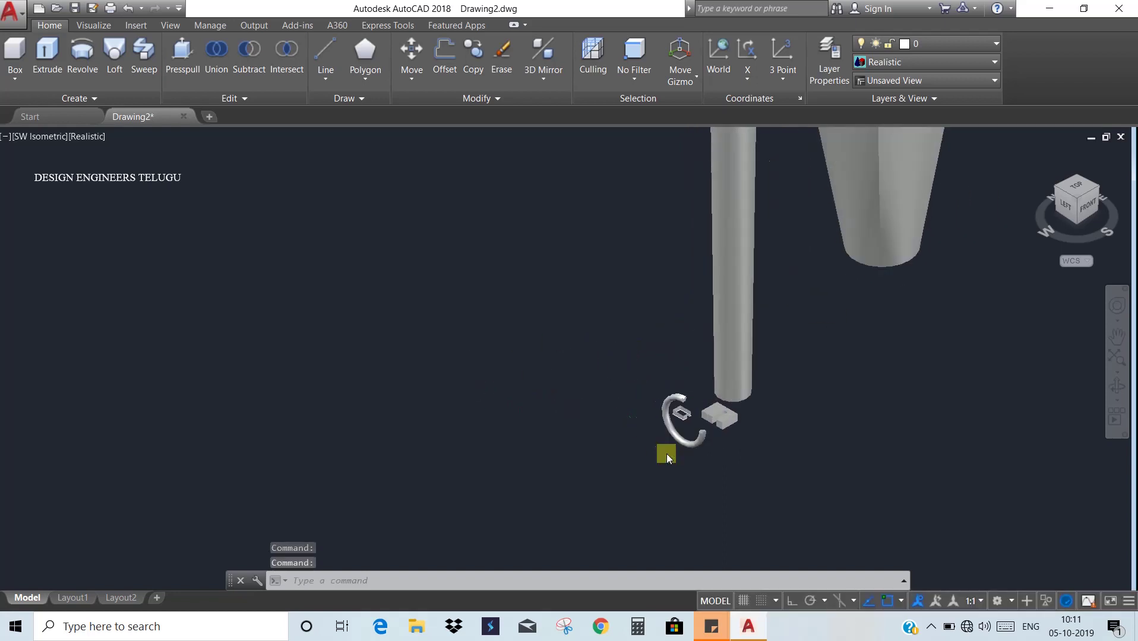
pyautogui.scroll(4, 828, 449)
pyautogui.scroll(4, 823, 452)
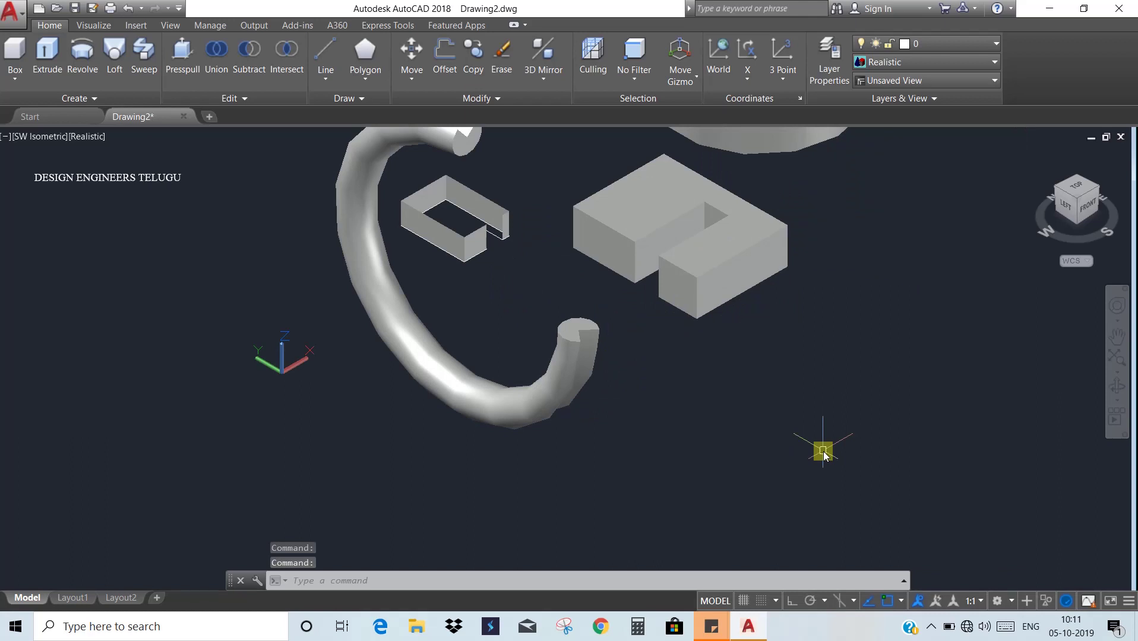
pyautogui.write('spl')
pyautogui.press('Return')
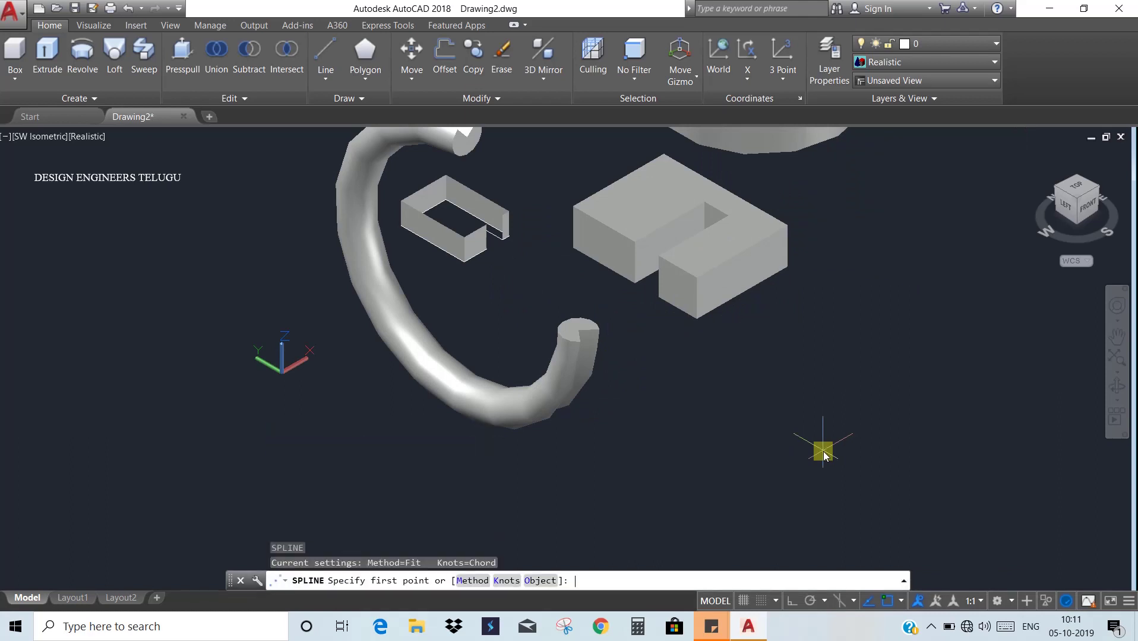
pyautogui.scroll(-6, 821, 450)
pyautogui.scroll(3, 773, 484)
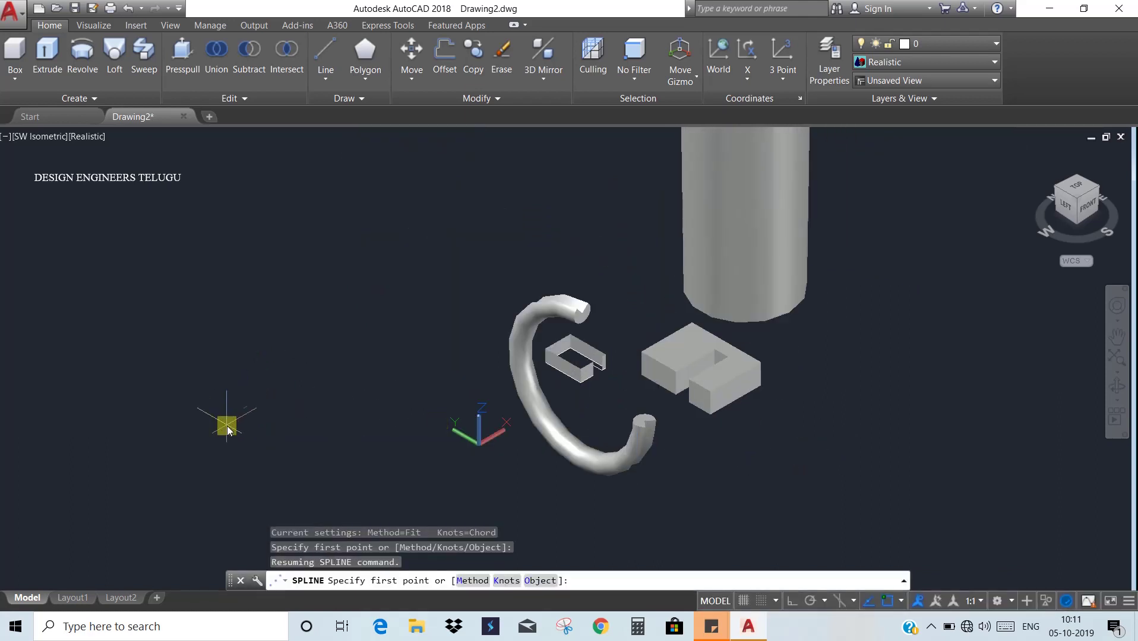
pyautogui.click(228, 426)
pyautogui.click(296, 307)
pyautogui.click(416, 315)
pyautogui.click(469, 229)
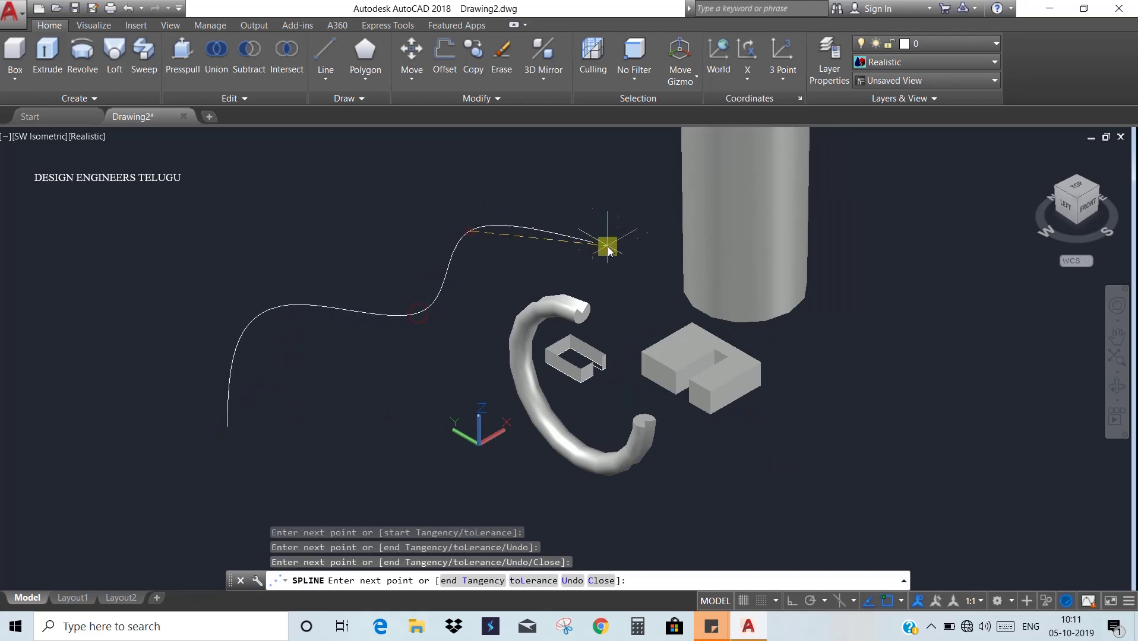
pyautogui.click(606, 245)
pyautogui.click(621, 169)
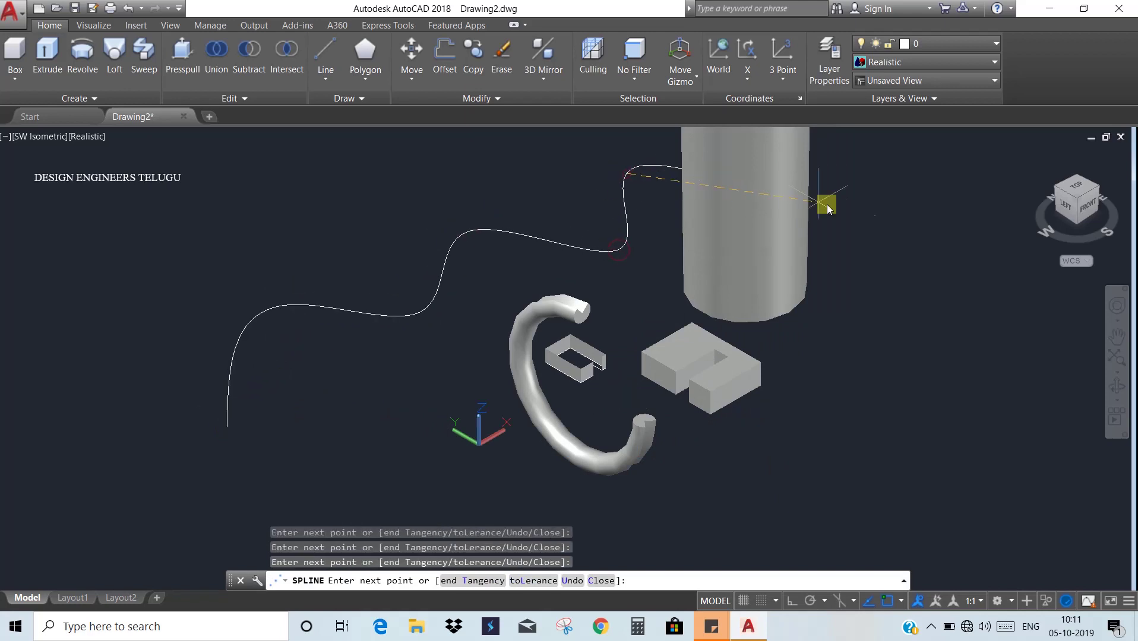
pyautogui.click(918, 218)
pyautogui.press('Return')
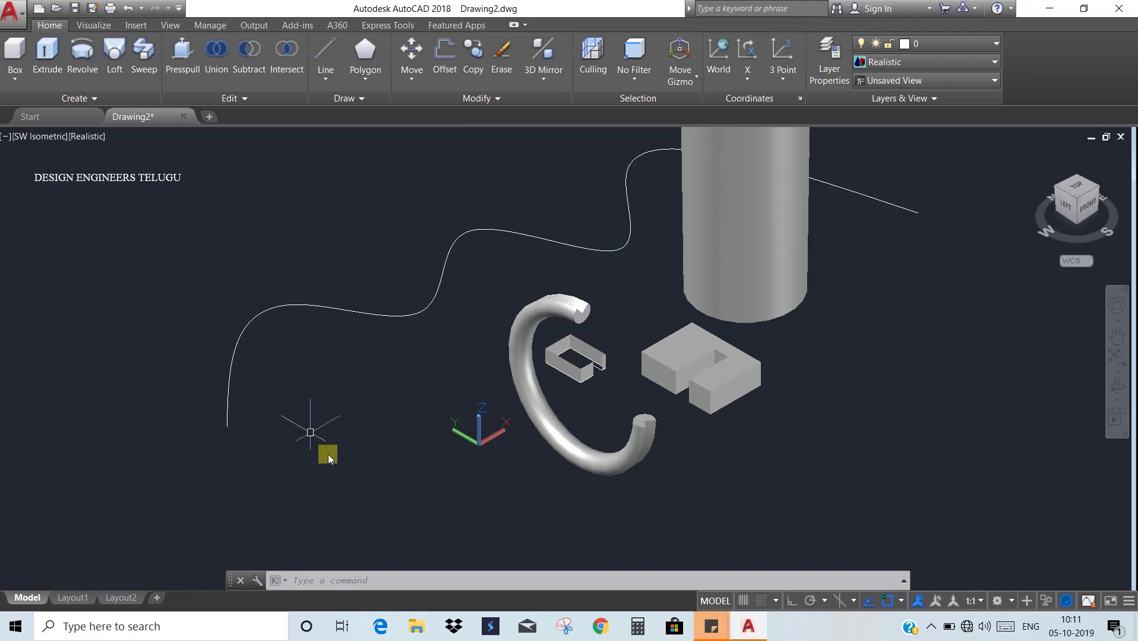
# Step: Draw a small circle centred on the narrow front face of the notched block, using Dynamic UCS to align it to that face
pyautogui.scroll(6, 707, 436)
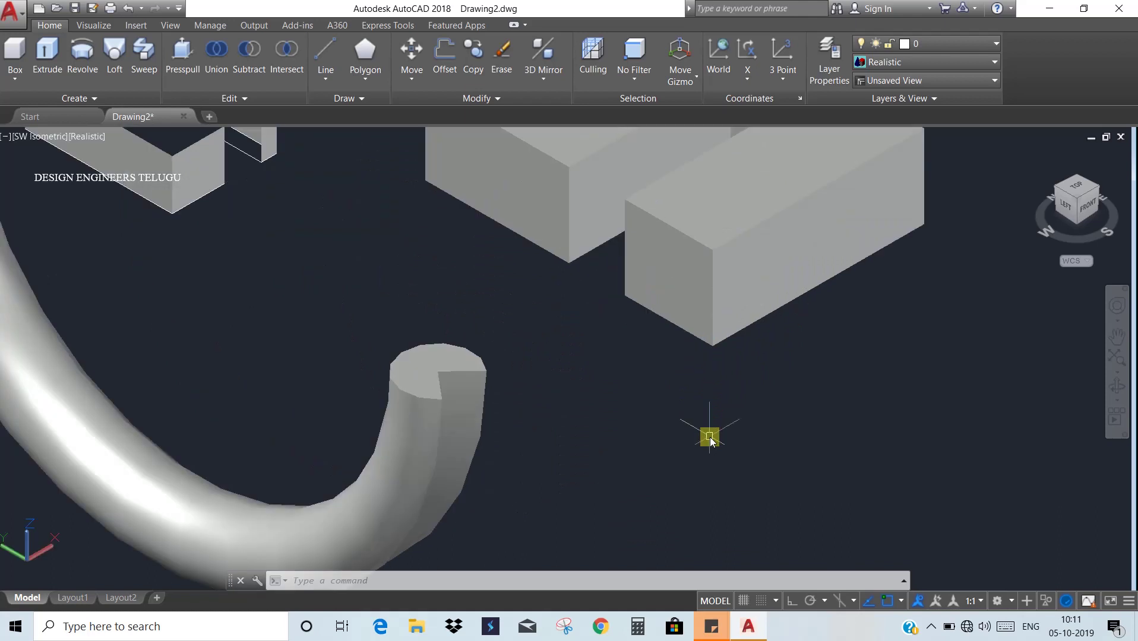
pyautogui.write('c')
pyautogui.press('Return')
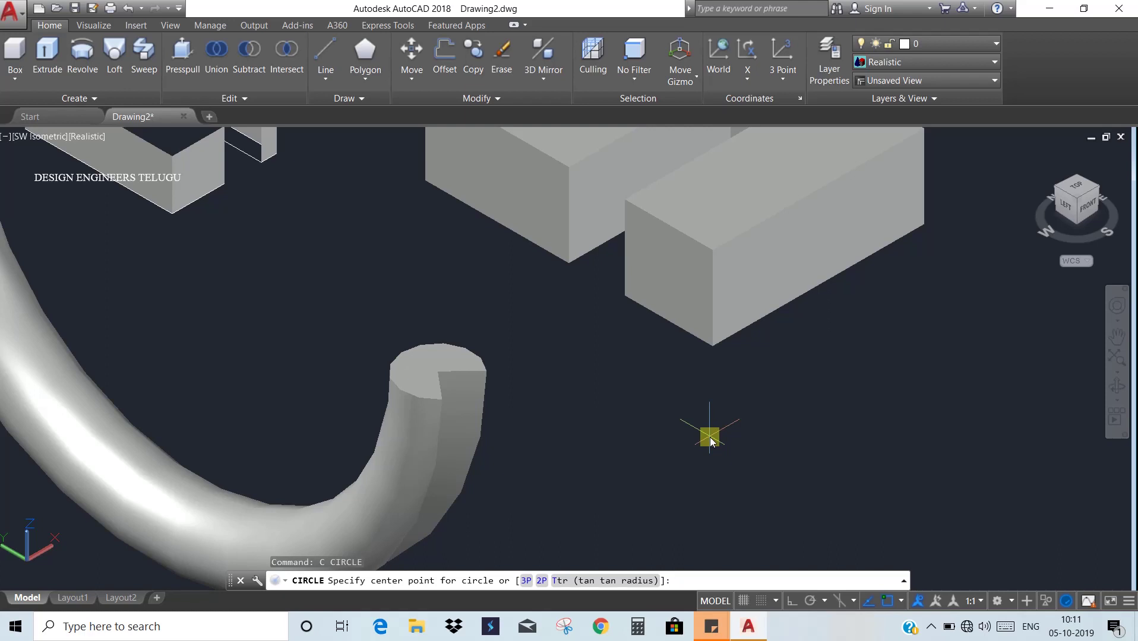
pyautogui.press('F6')
pyautogui.press('F6')
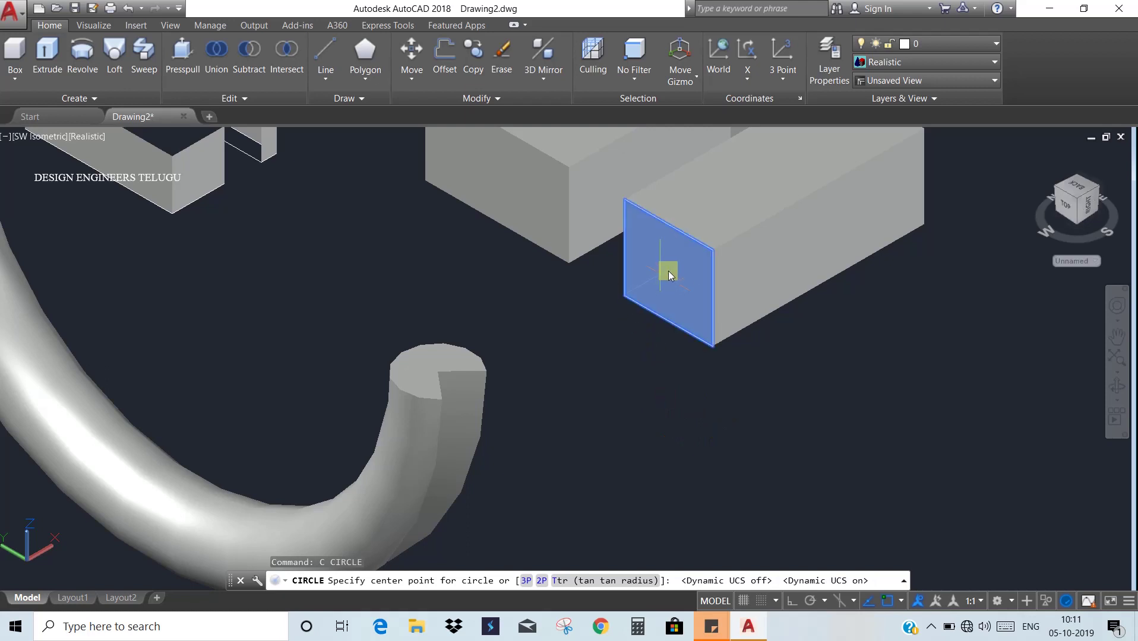
pyautogui.click(666, 271)
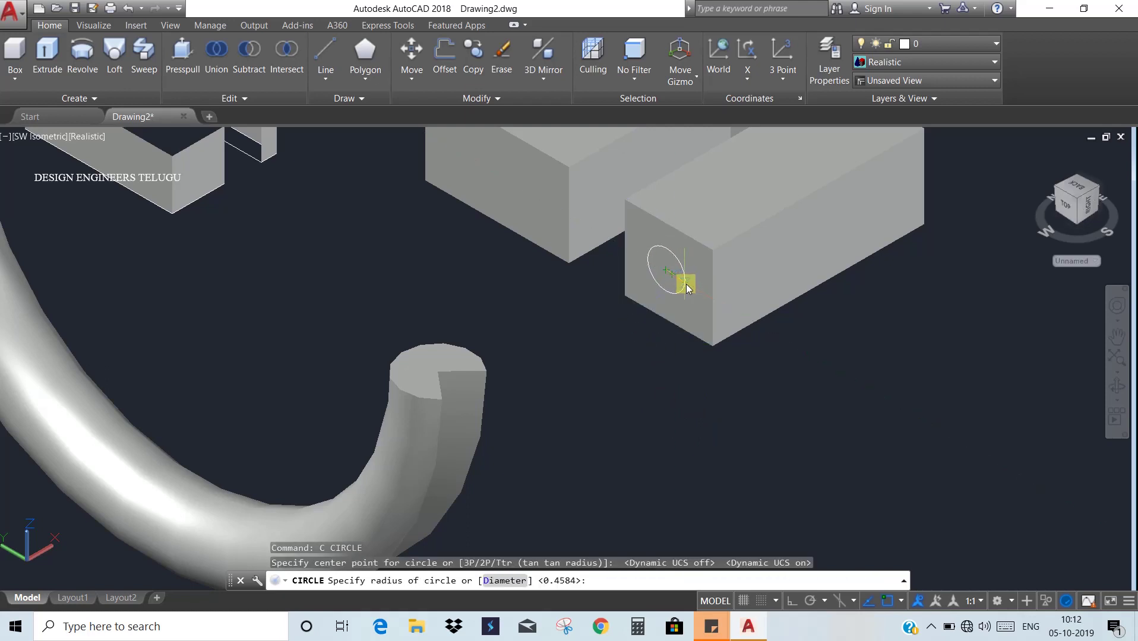
pyautogui.click(687, 290)
# Step: Sweep the circle on the block's end face along the wavy spline to form a solid tube
pyautogui.scroll(-2, 704, 378)
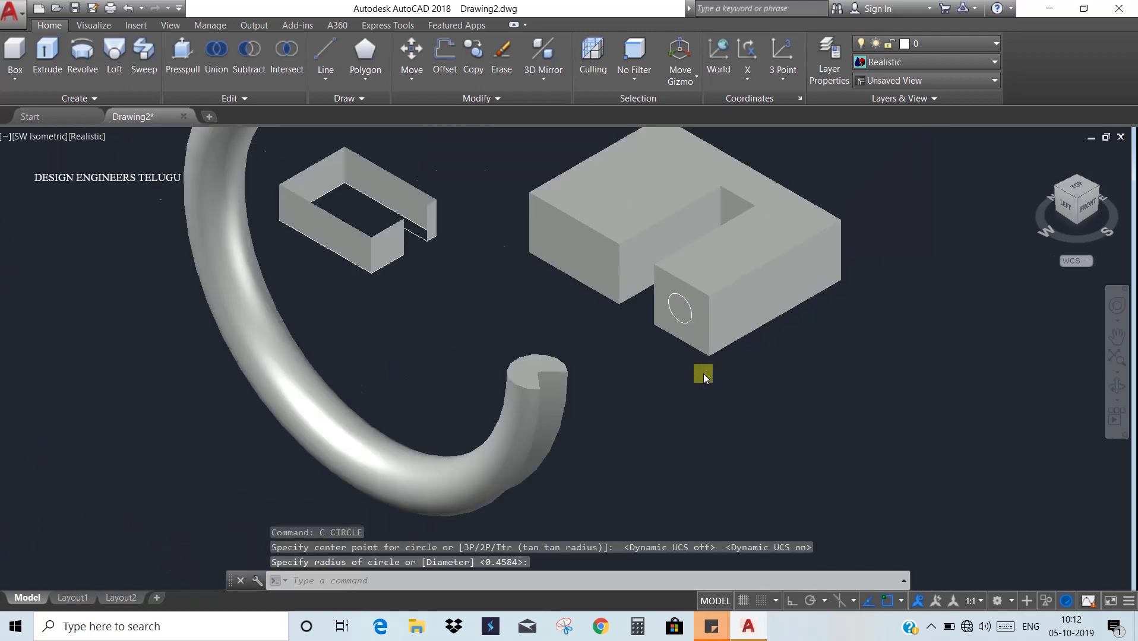
pyautogui.scroll(-3, 703, 378)
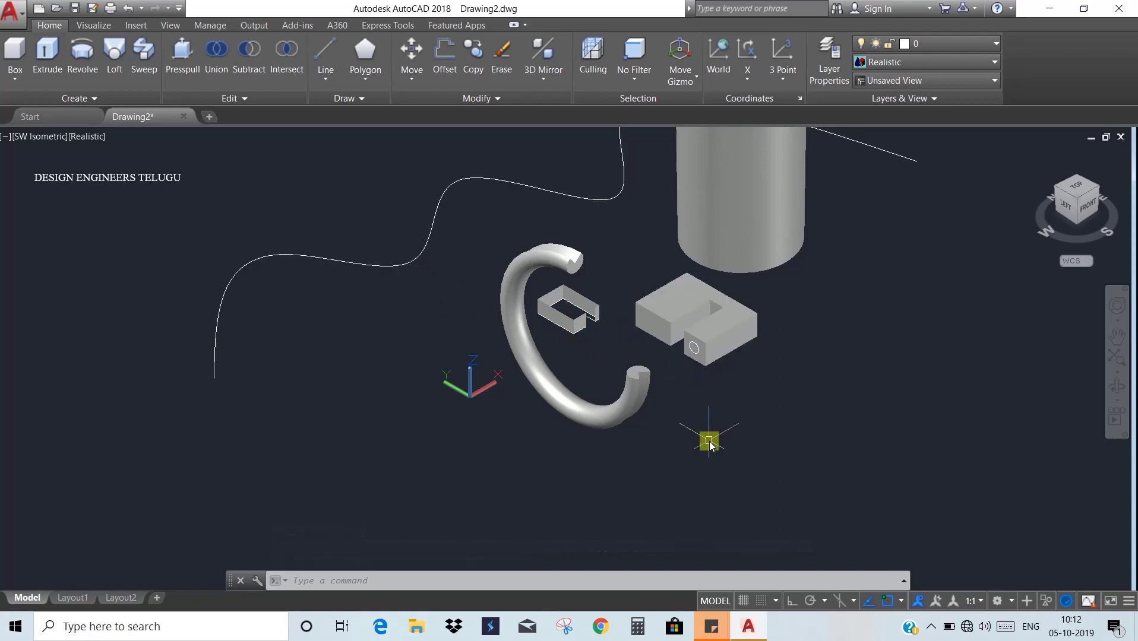
pyautogui.write('SW')
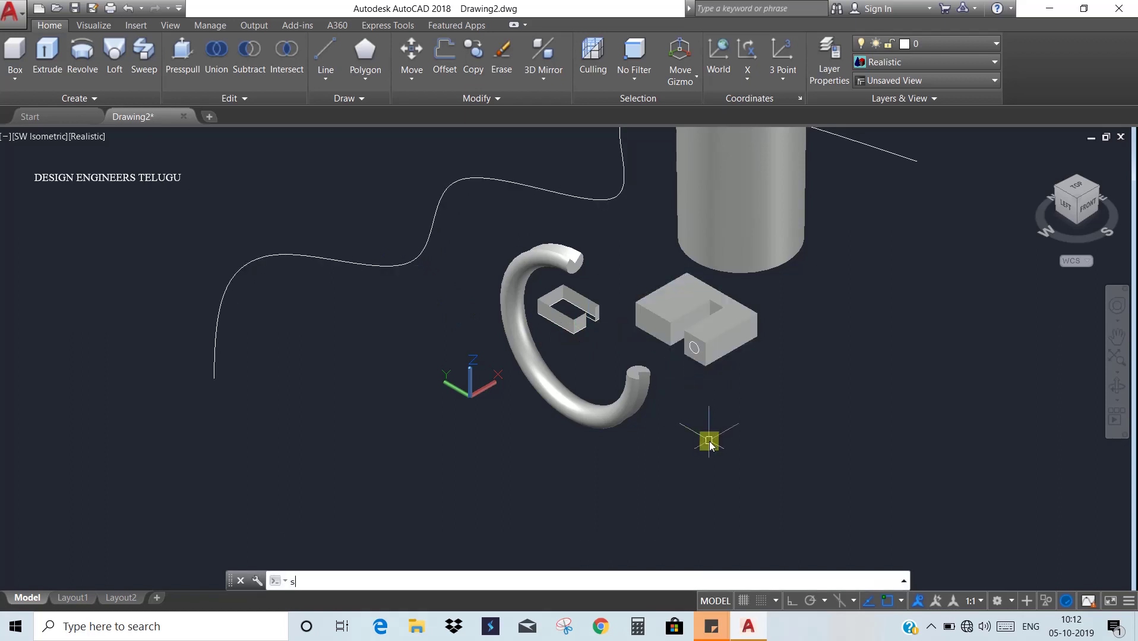
pyautogui.press('Return')
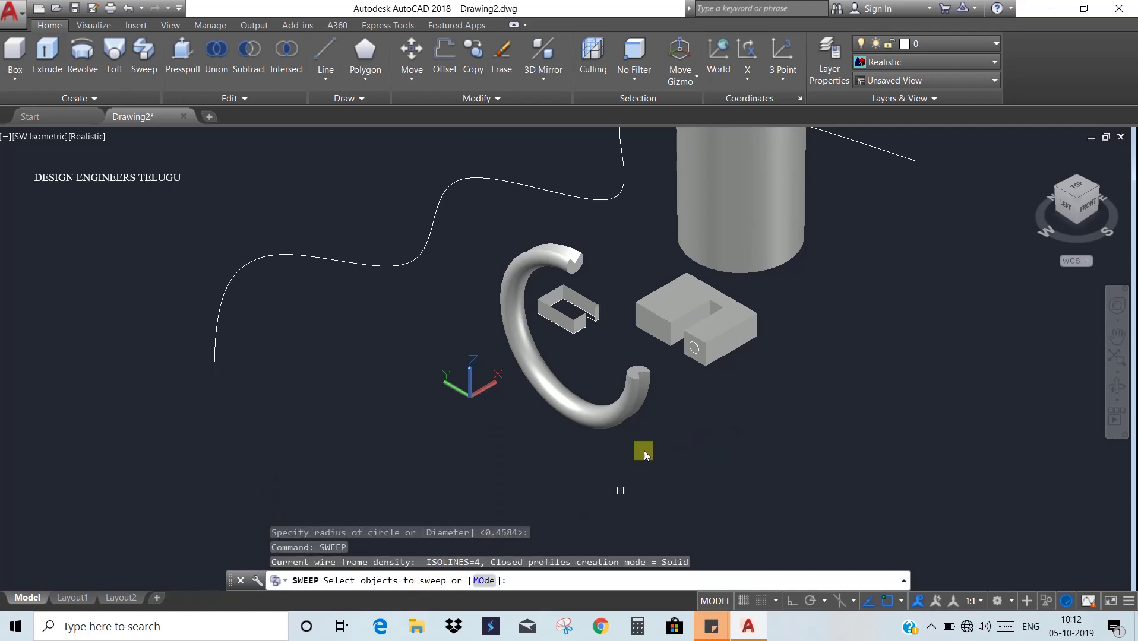
pyautogui.scroll(5, 689, 351)
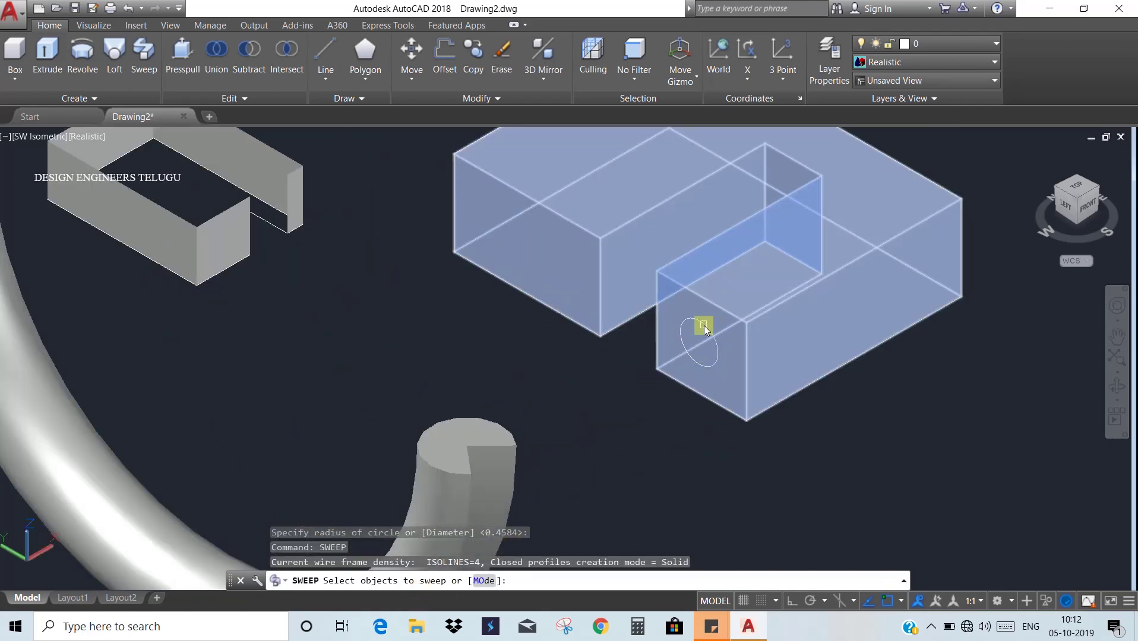
pyautogui.click(704, 325)
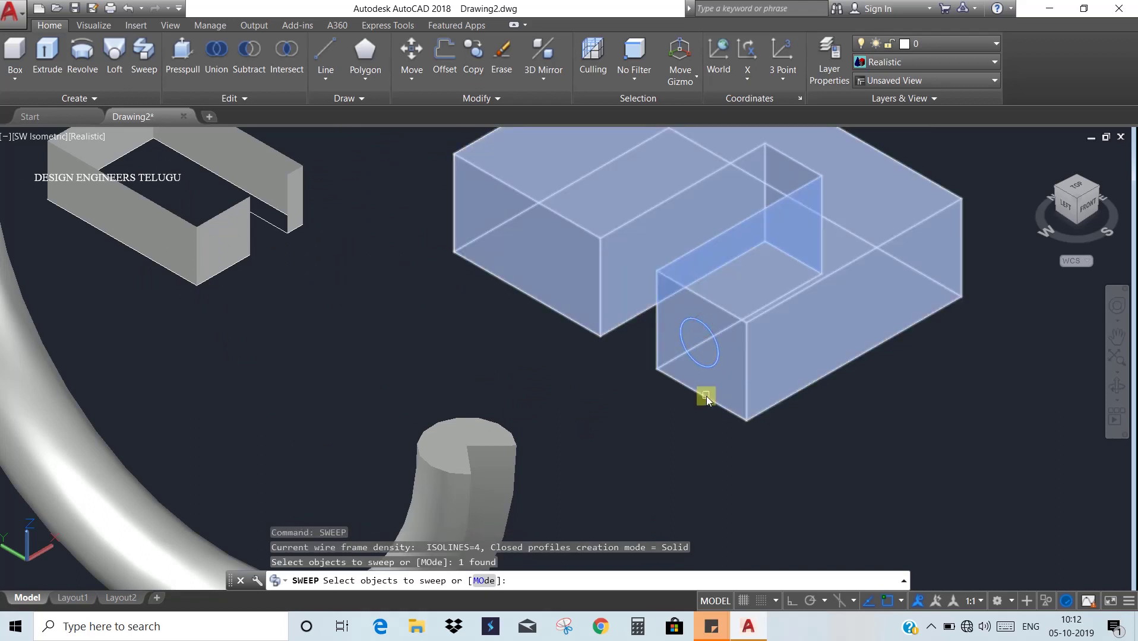
pyautogui.press('Return')
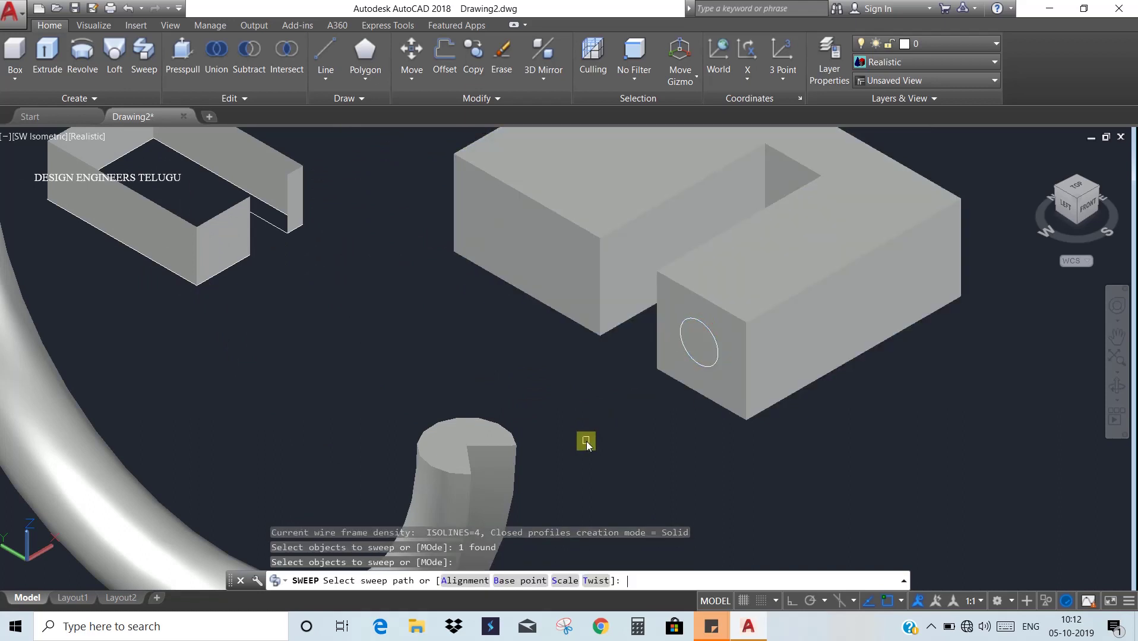
pyautogui.scroll(-4, 586, 444)
pyautogui.scroll(-2, 586, 444)
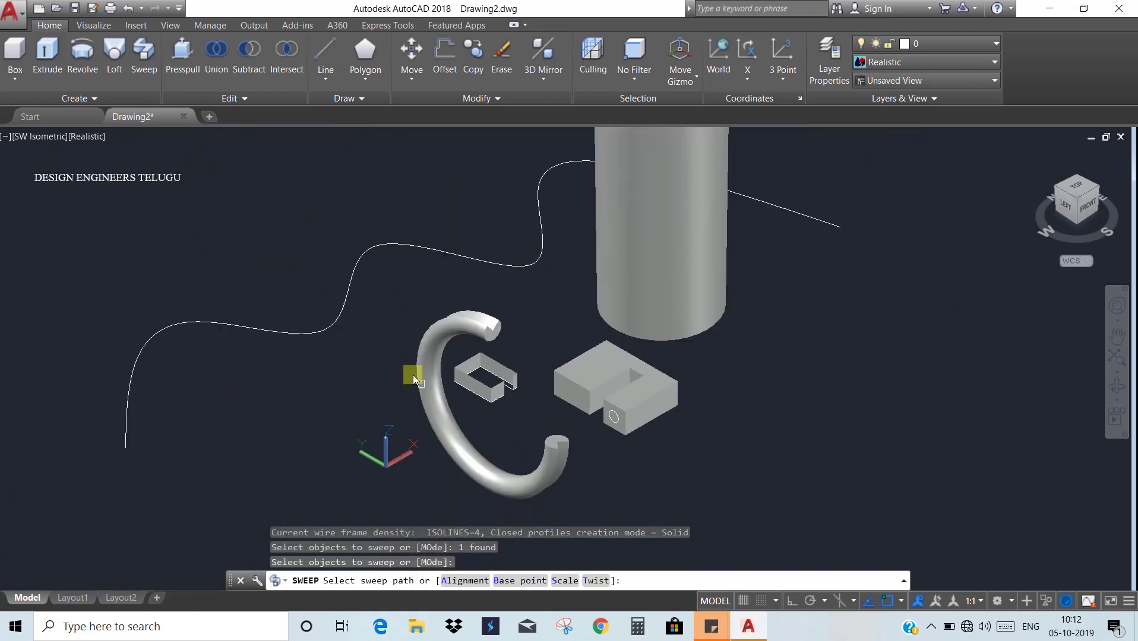
pyautogui.click(332, 323)
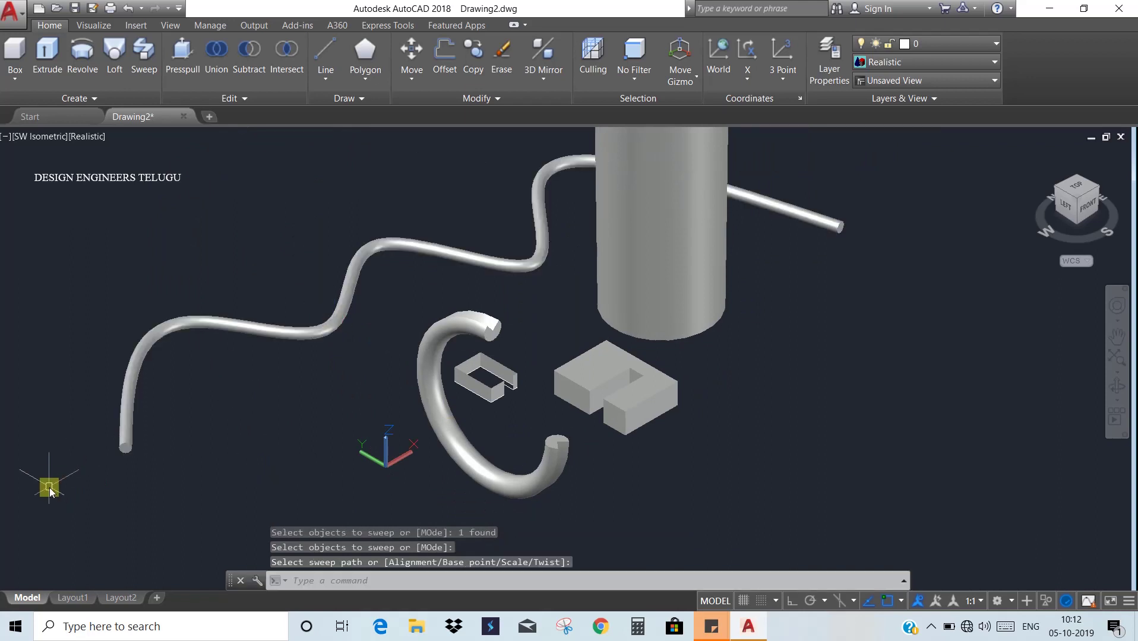
# Step: Examine the block face that held the circle and the open end of the swept tube
pyautogui.scroll(3, 605, 397)
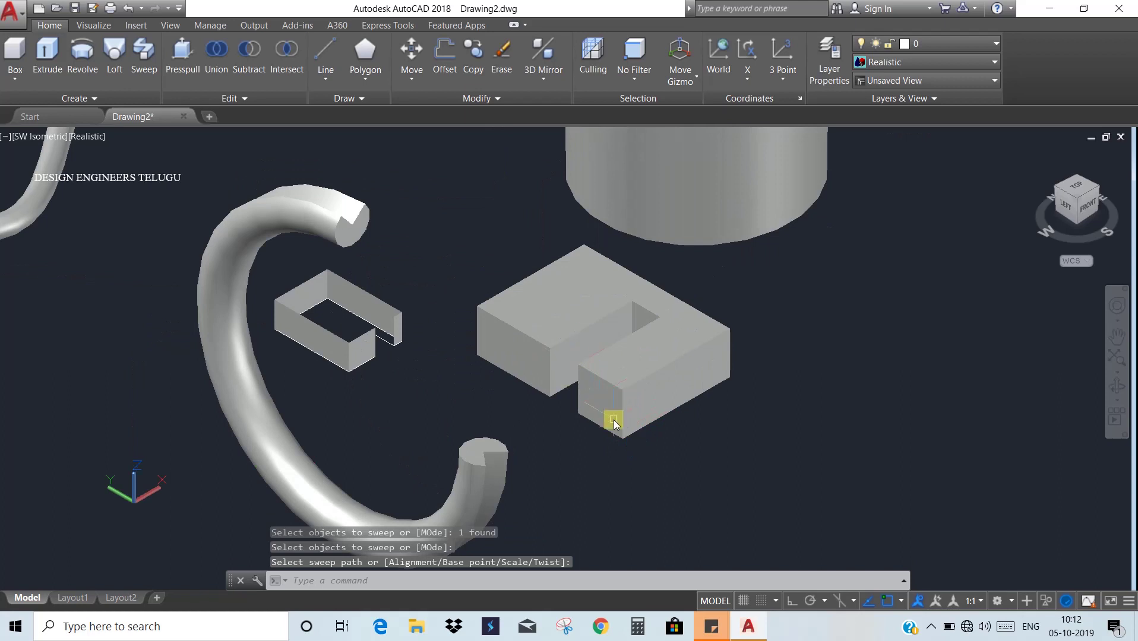
pyautogui.scroll(-2, 615, 423)
pyautogui.scroll(4, 211, 437)
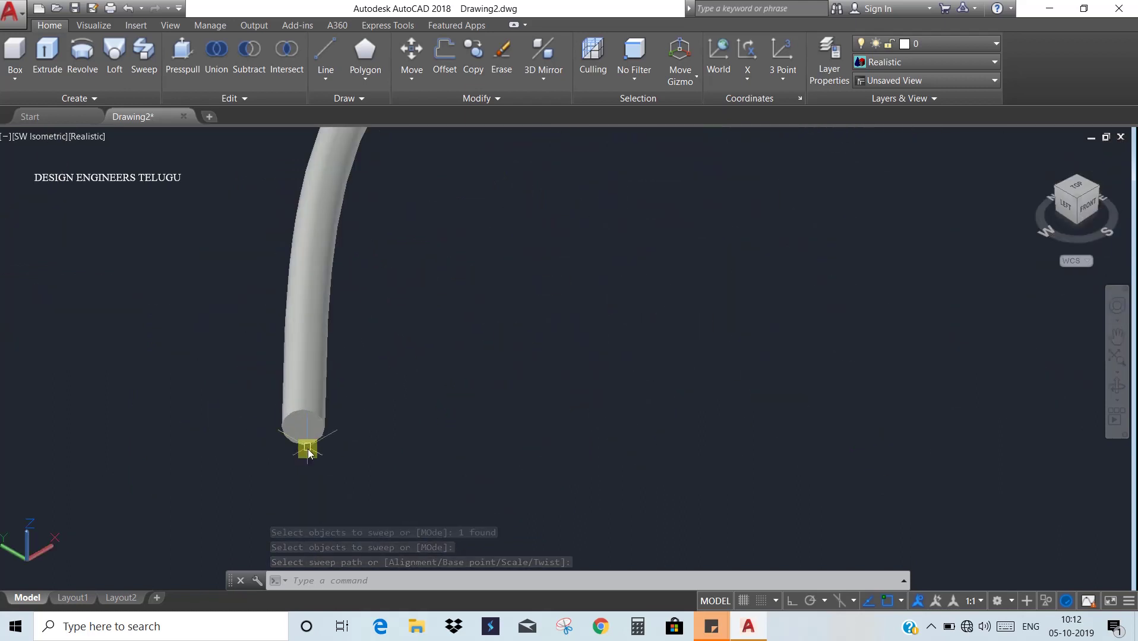
pyautogui.scroll(-5, 307, 452)
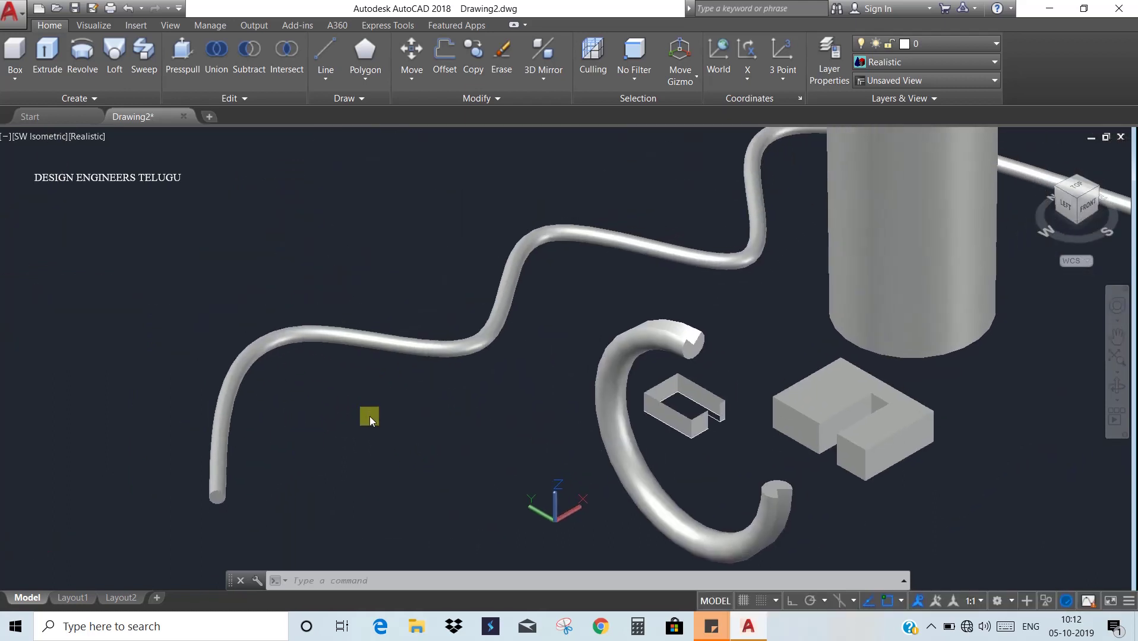
pyautogui.scroll(-4, 680, 282)
pyautogui.scroll(3, 502, 356)
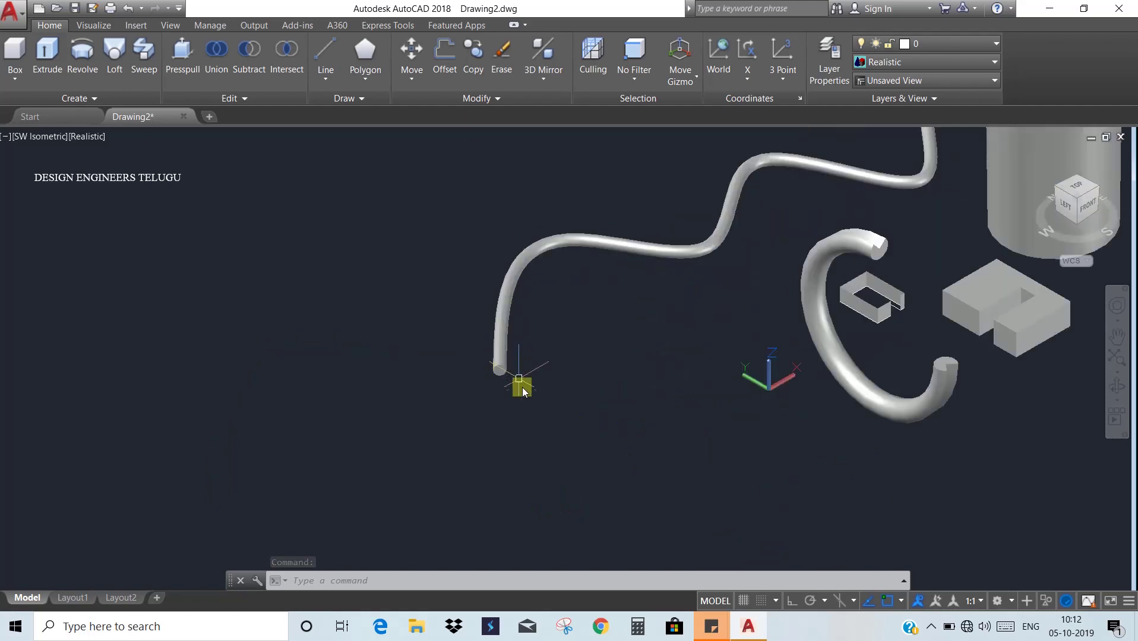
pyautogui.scroll(3, 523, 392)
pyautogui.scroll(-2, 521, 386)
pyautogui.scroll(1, 534, 386)
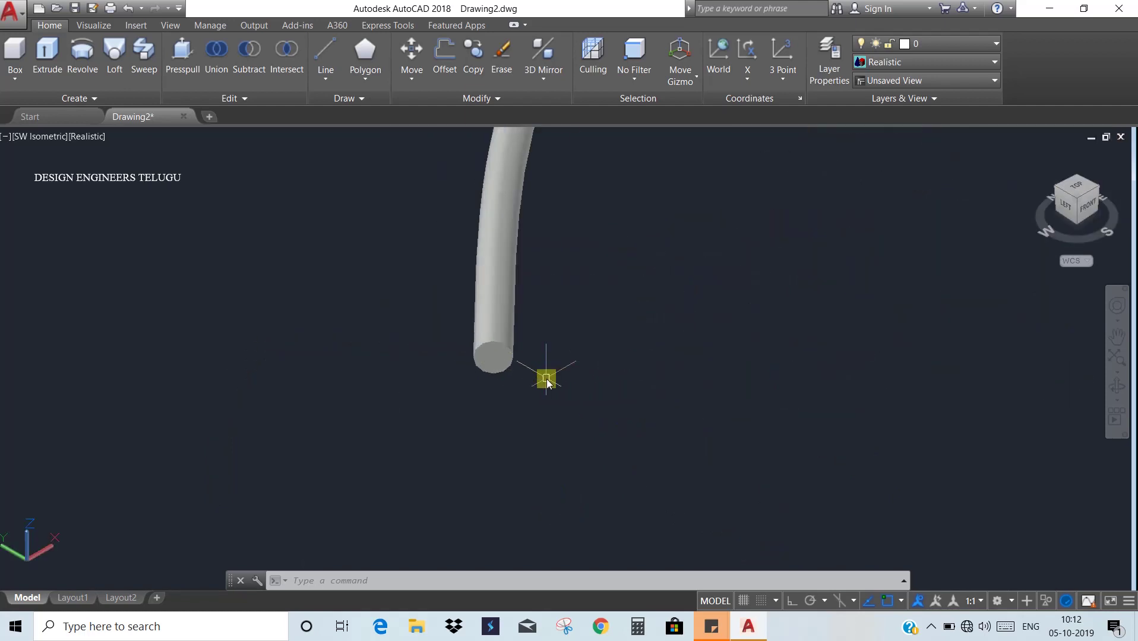
pyautogui.scroll(-3, 546, 380)
pyautogui.moveTo(541, 376); pyautogui.dragTo(445, 424, button='middle')
pyautogui.press('Escape')
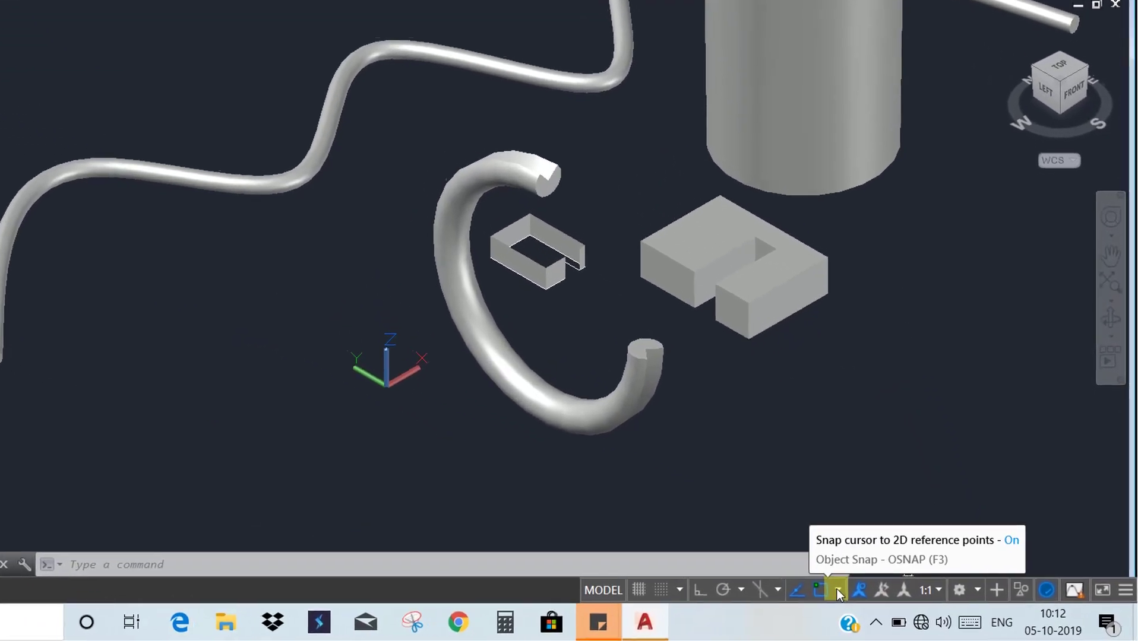
# Step: Review the Object Snap and 3D Object Snap modes in the drafting settings
pyautogui.click(901, 601)
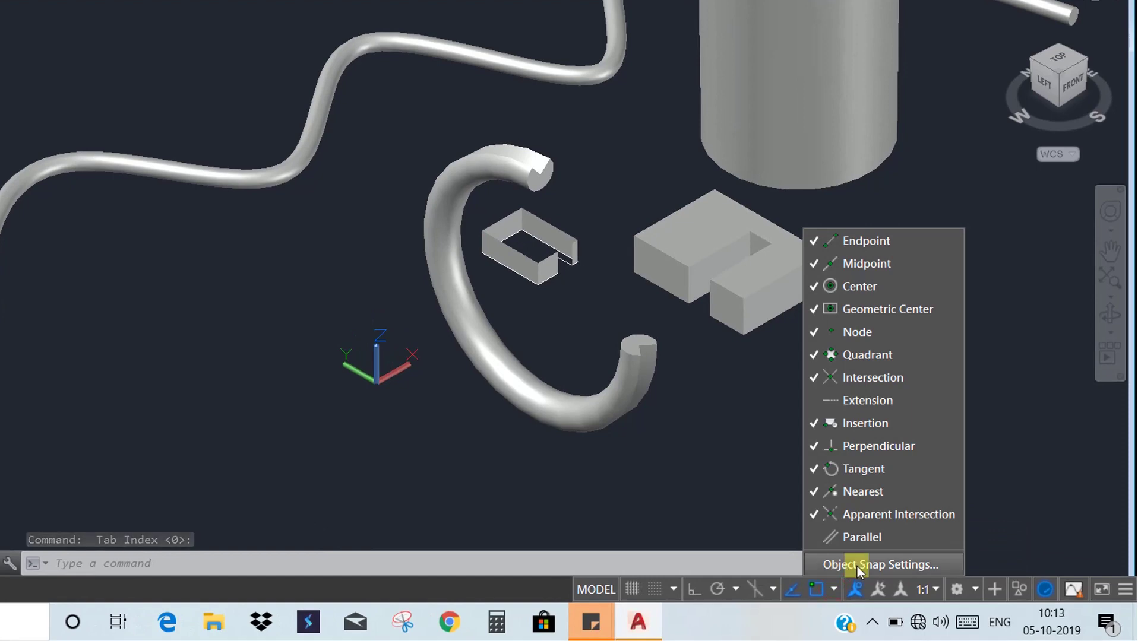
pyautogui.click(857, 567)
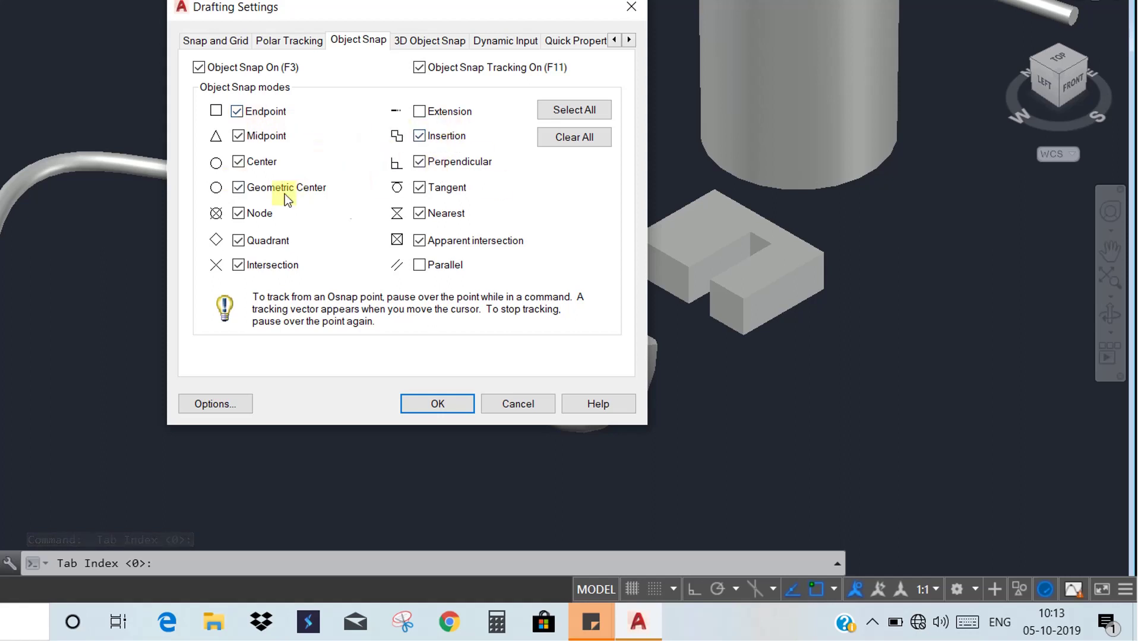
pyautogui.click(423, 41)
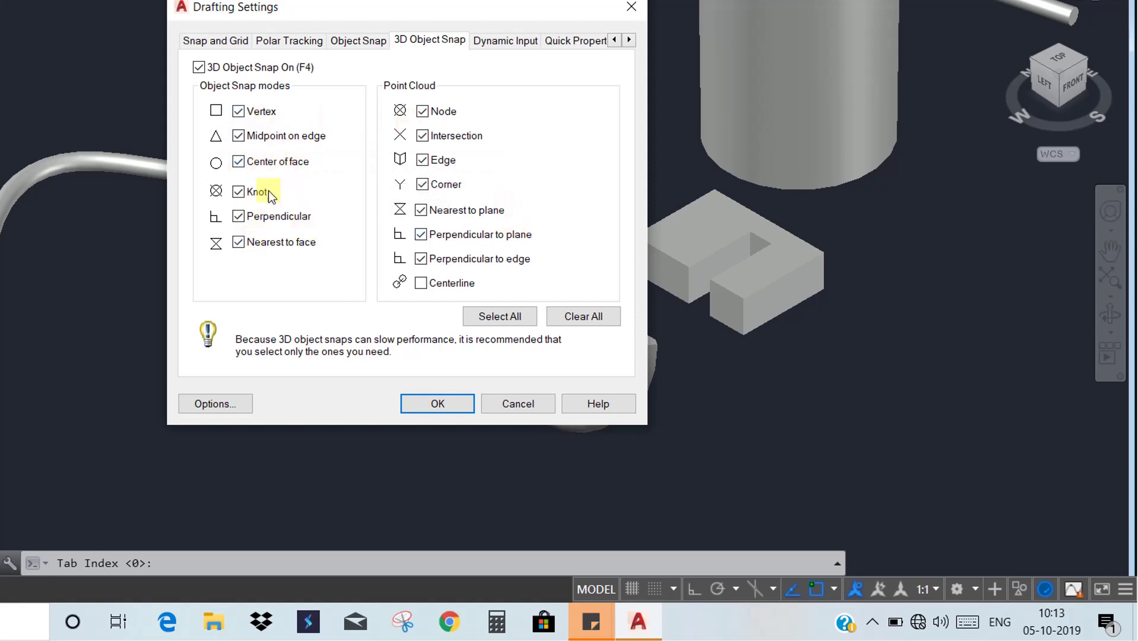
pyautogui.click(438, 404)
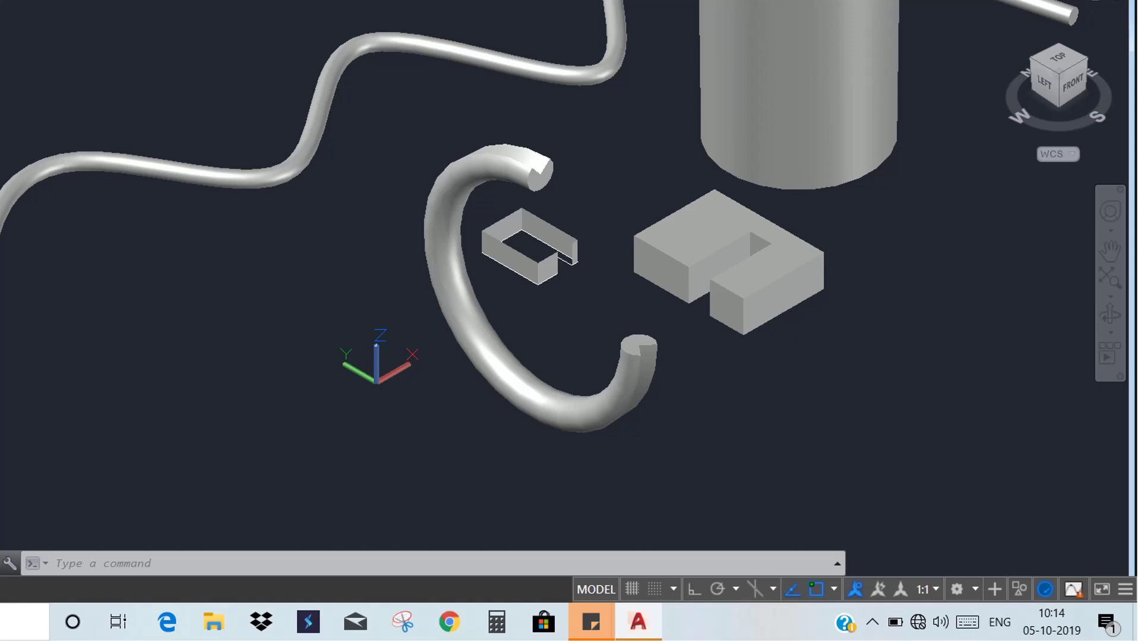
# Step: Start a helix in the empty area below the wavy tube with base radius 1 and top radius 1
pyautogui.moveTo(49, 479); pyautogui.dragTo(203, 426, button='middle')
pyautogui.write('HELIX')
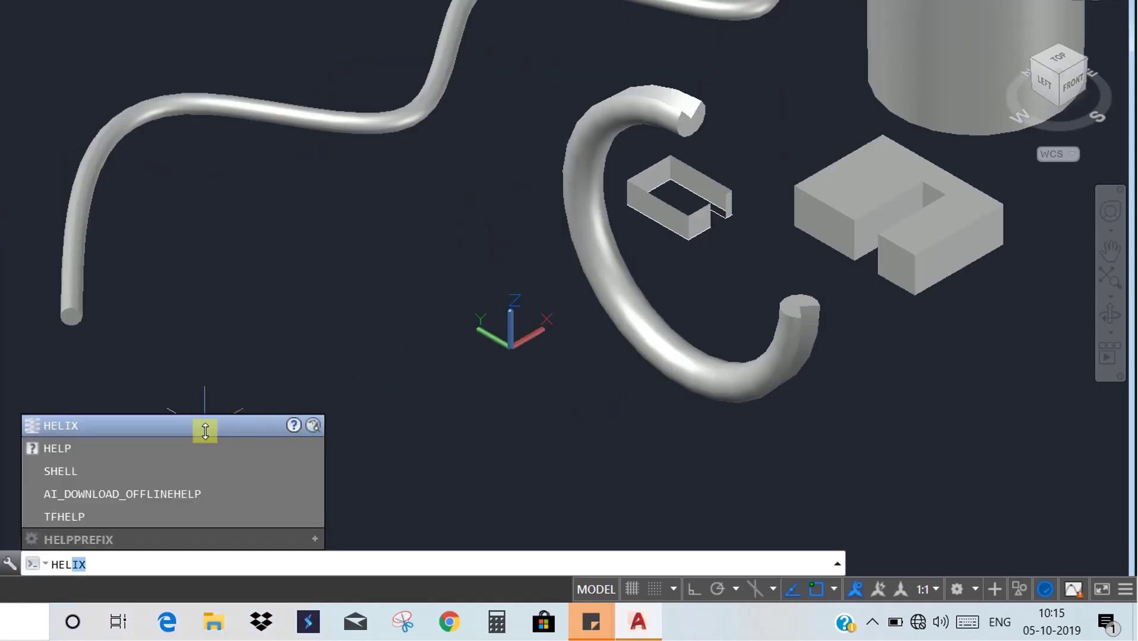
pyautogui.click(205, 428)
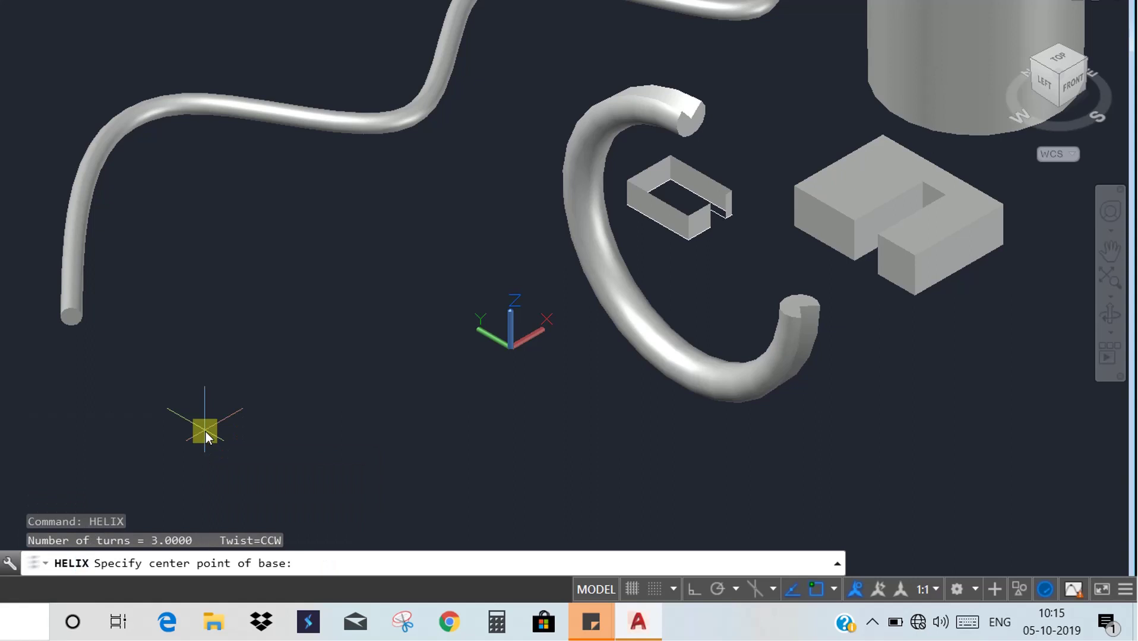
pyautogui.click(259, 401)
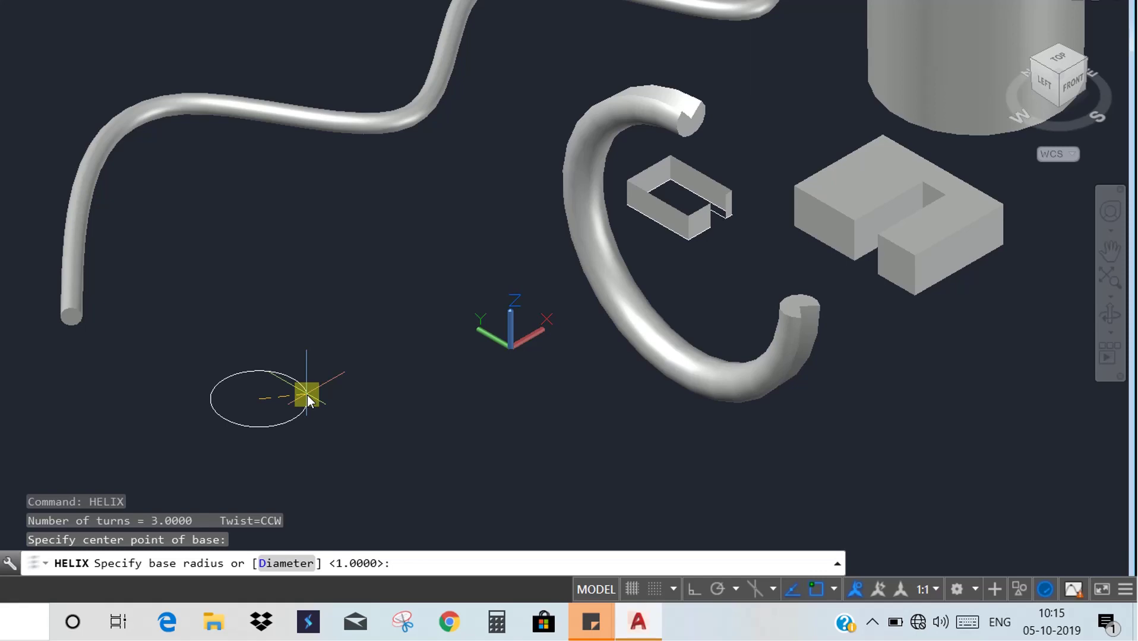
pyautogui.write('1')
pyautogui.press('Return')
pyautogui.scroll(-3, 313, 397)
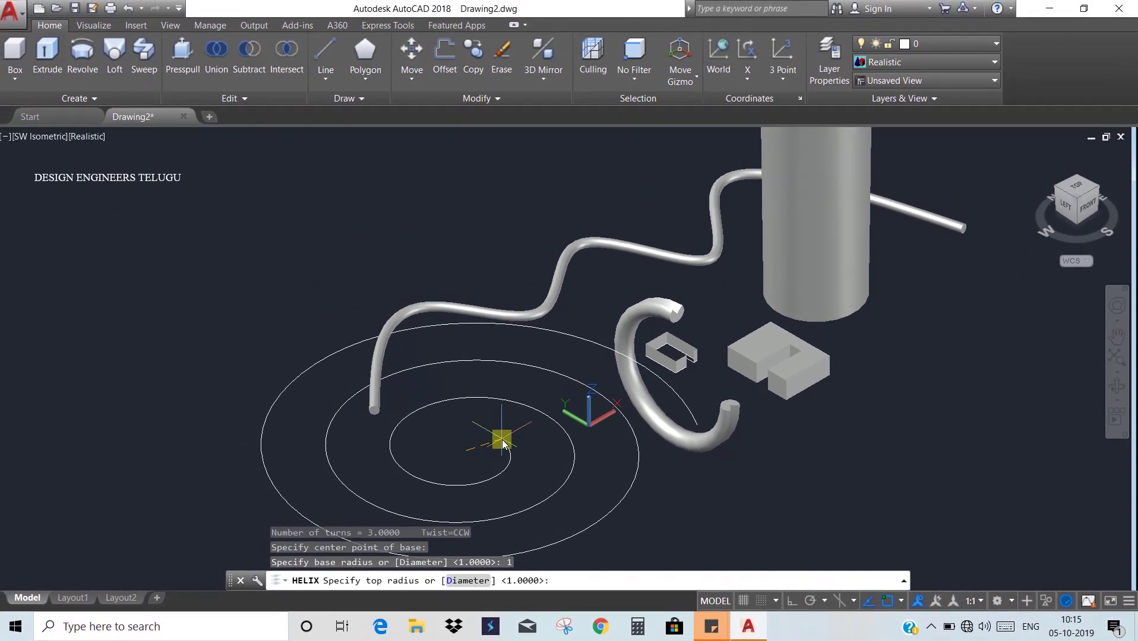
pyautogui.write('1')
pyautogui.press('Return')
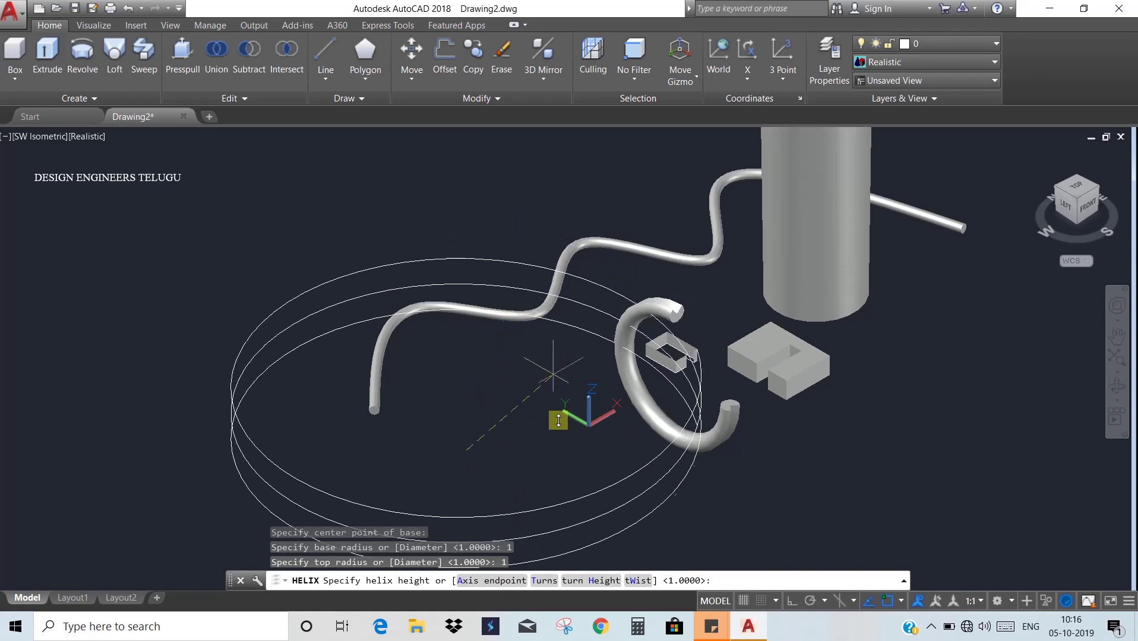
# Step: Give the helix 5 turns and finish it with a turn height of 0.1
pyautogui.click(541, 581)
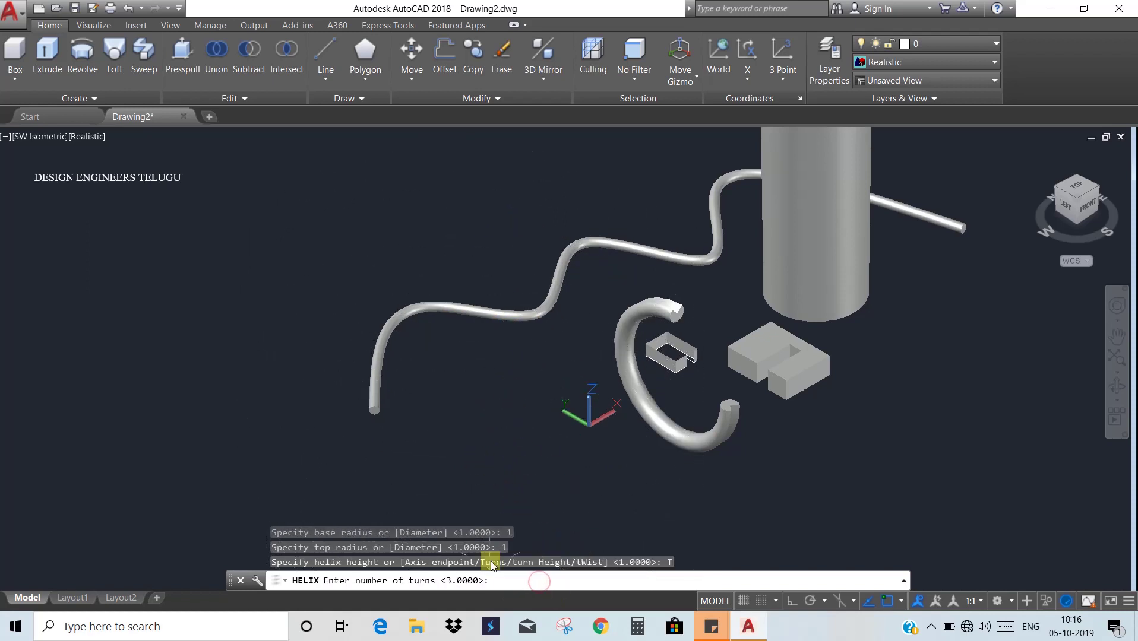
pyautogui.write('5')
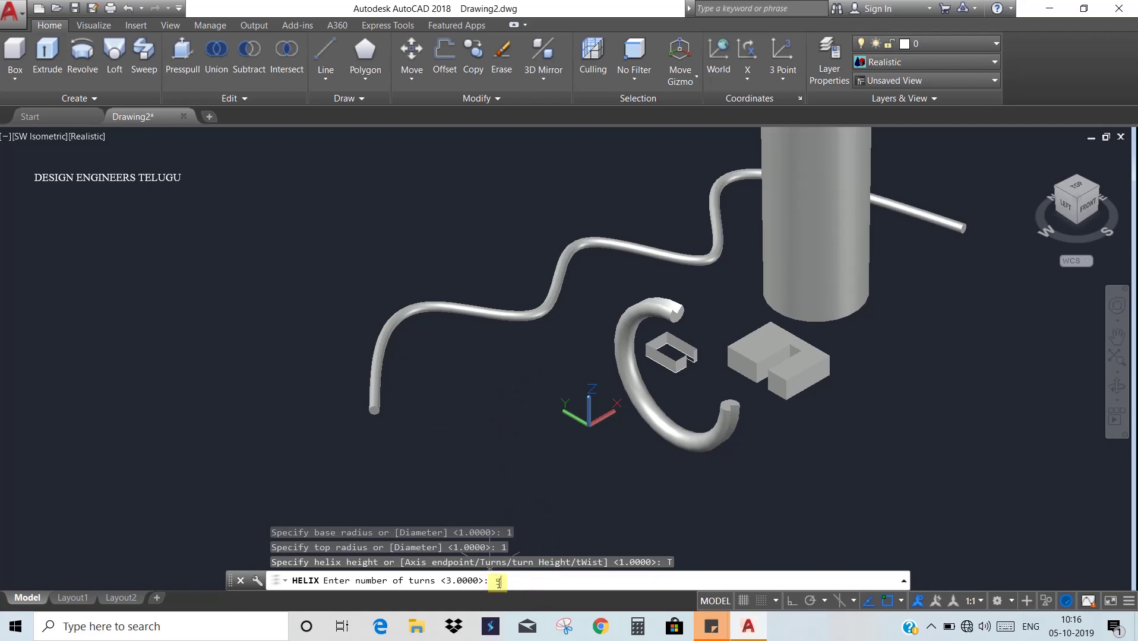
pyautogui.press('Return')
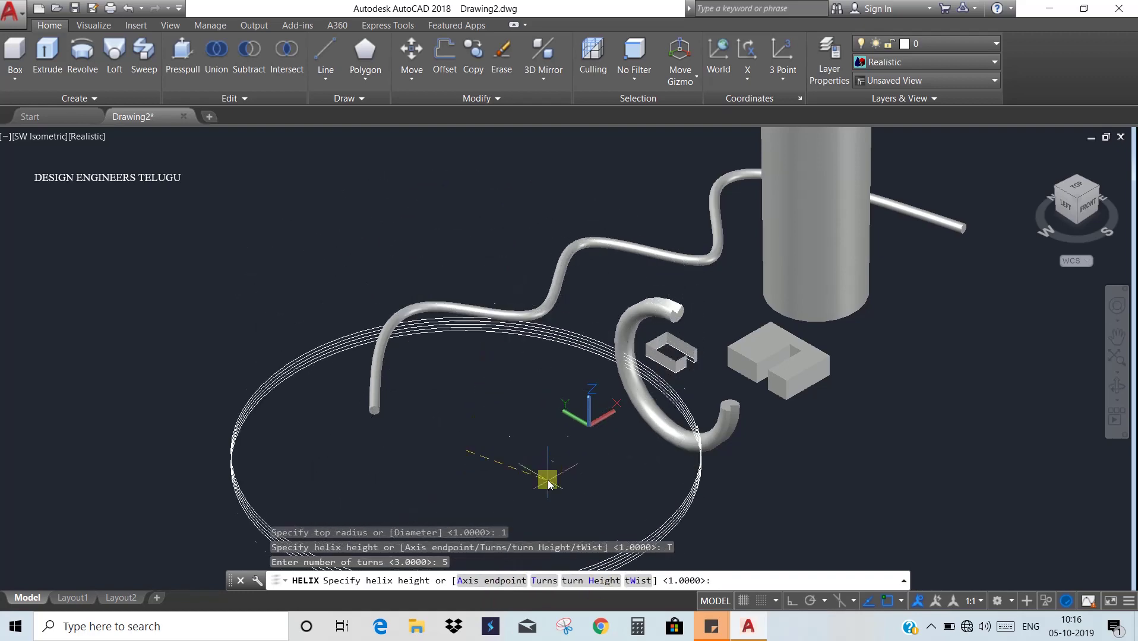
pyautogui.click(597, 581)
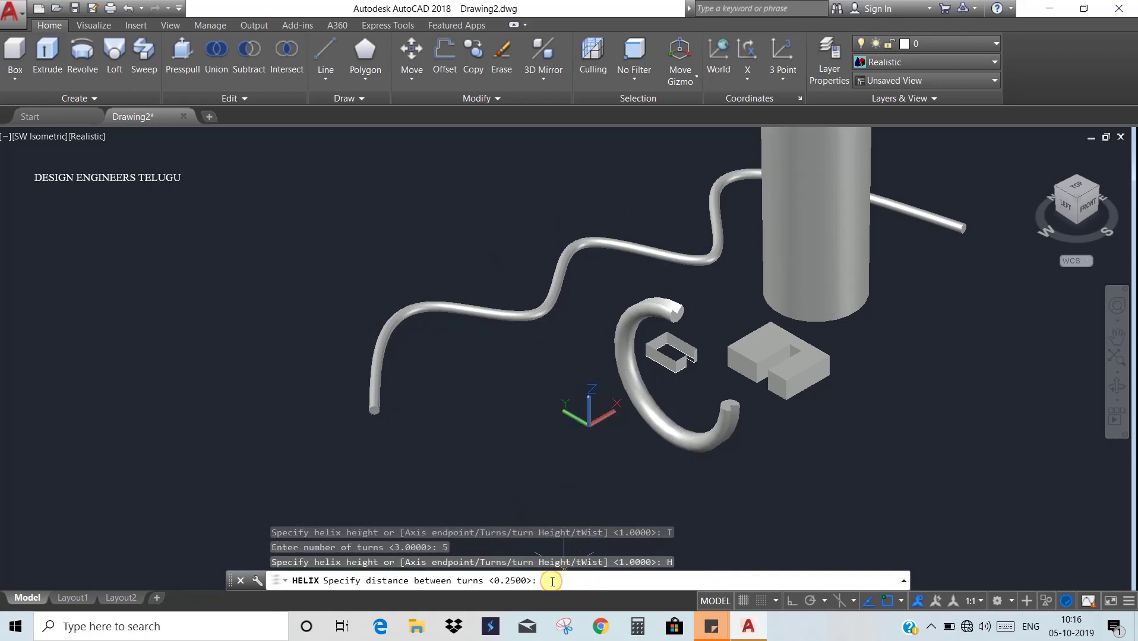
pyautogui.write('0.1')
pyautogui.press('Return')
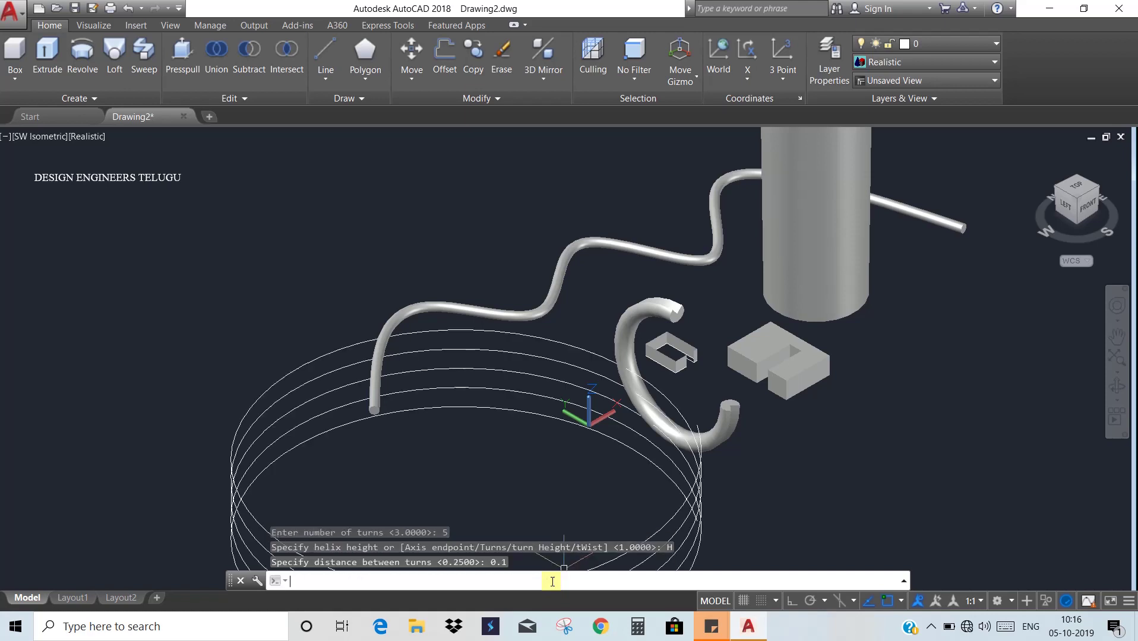
# Step: Draw a very small circle centred on the lower front corner of the notched block, aligned to its narrow end face
pyautogui.moveTo(516, 427); pyautogui.dragTo(571, 343, button='middle')
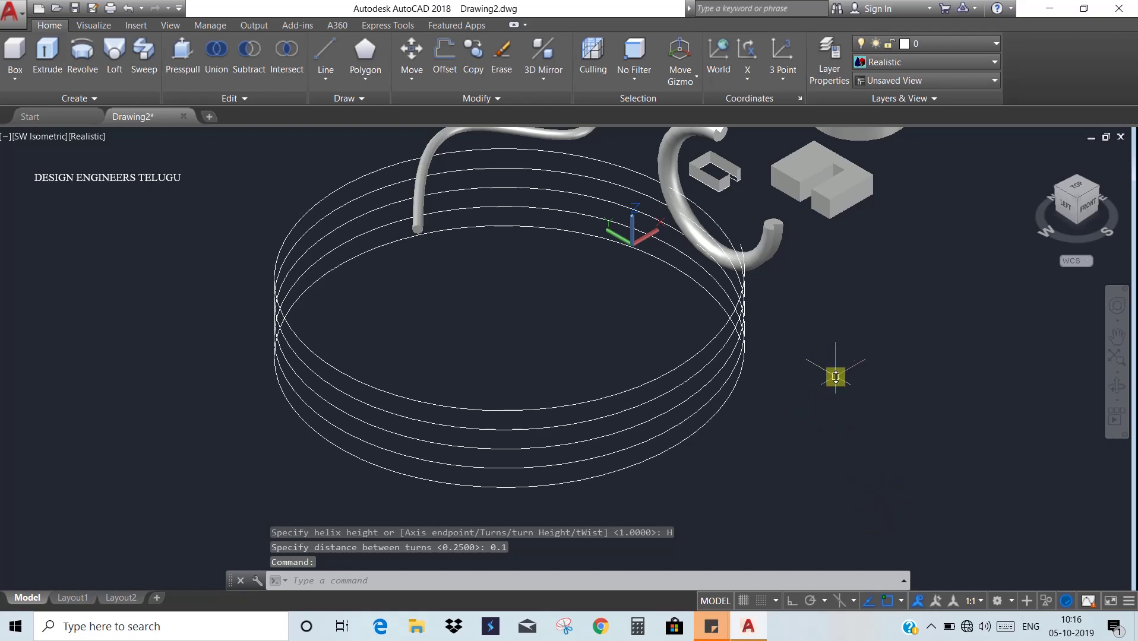
pyautogui.scroll(1, 759, 271)
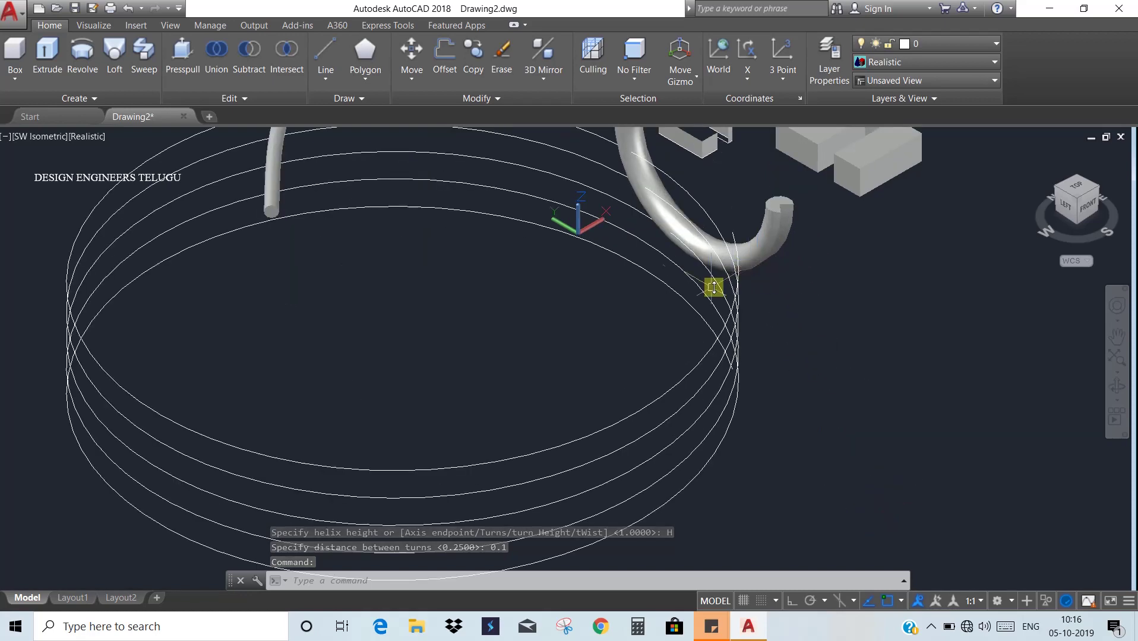
pyautogui.moveTo(834, 289); pyautogui.dragTo(744, 343, button='middle')
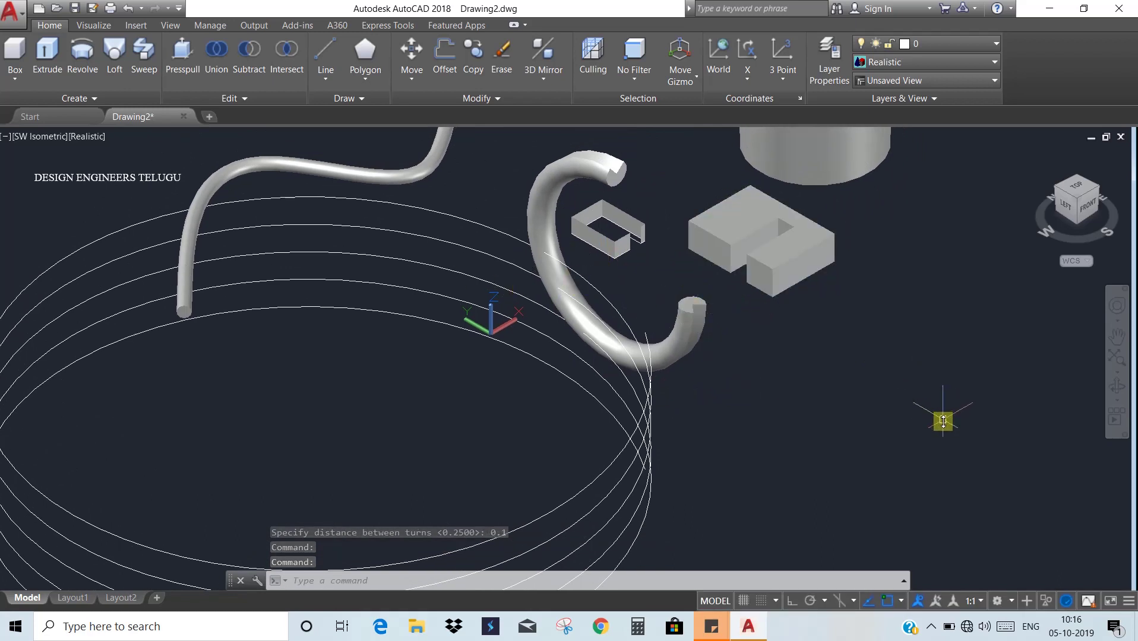
pyautogui.write('c')
pyautogui.press('Return')
pyautogui.scroll(6, 762, 302)
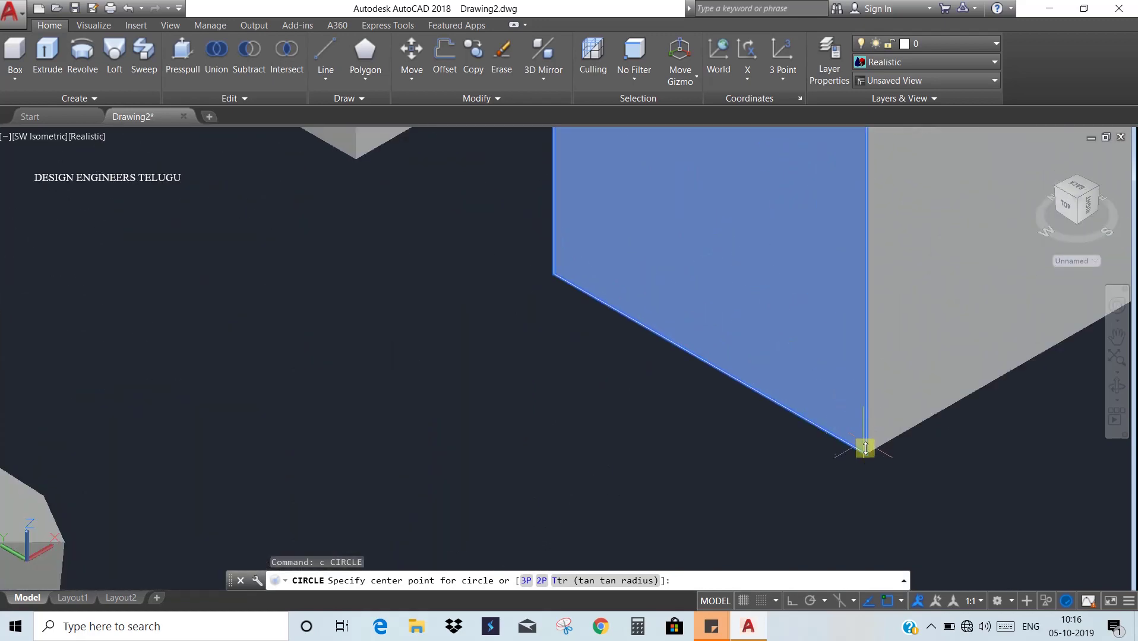
pyautogui.moveTo(864, 447); pyautogui.dragTo(818, 323, button='middle')
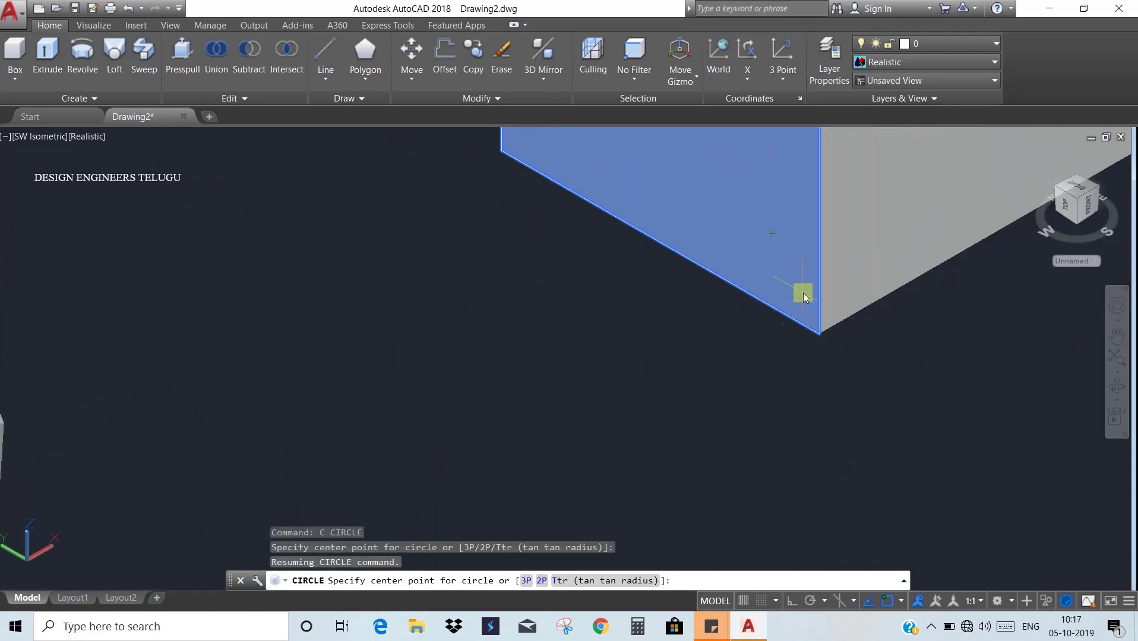
pyautogui.click(815, 330)
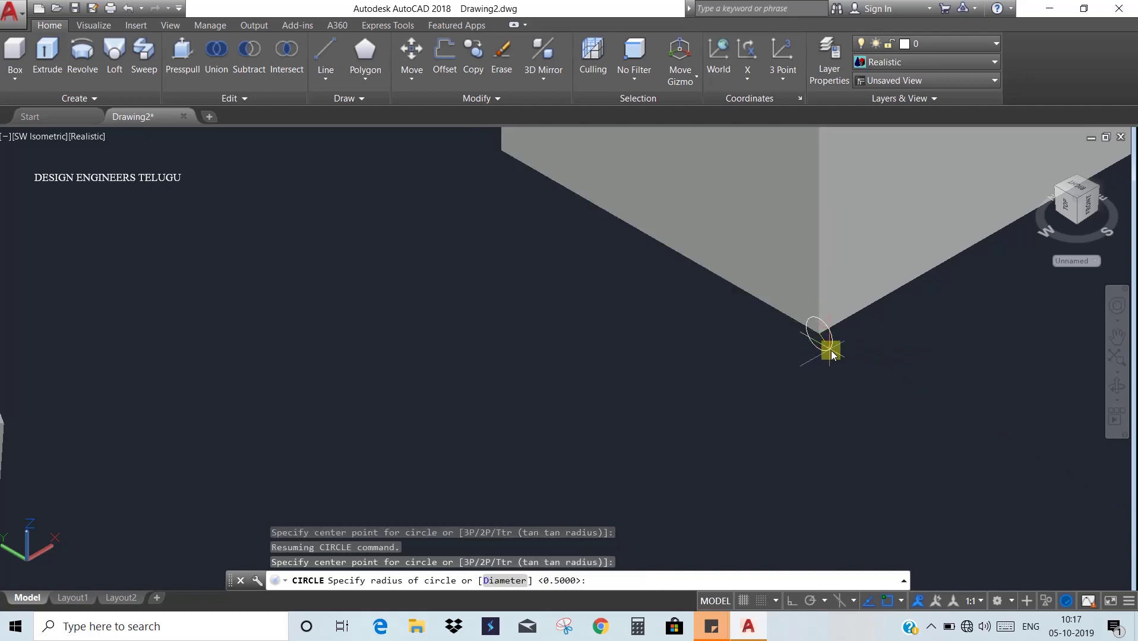
pyautogui.click(838, 357)
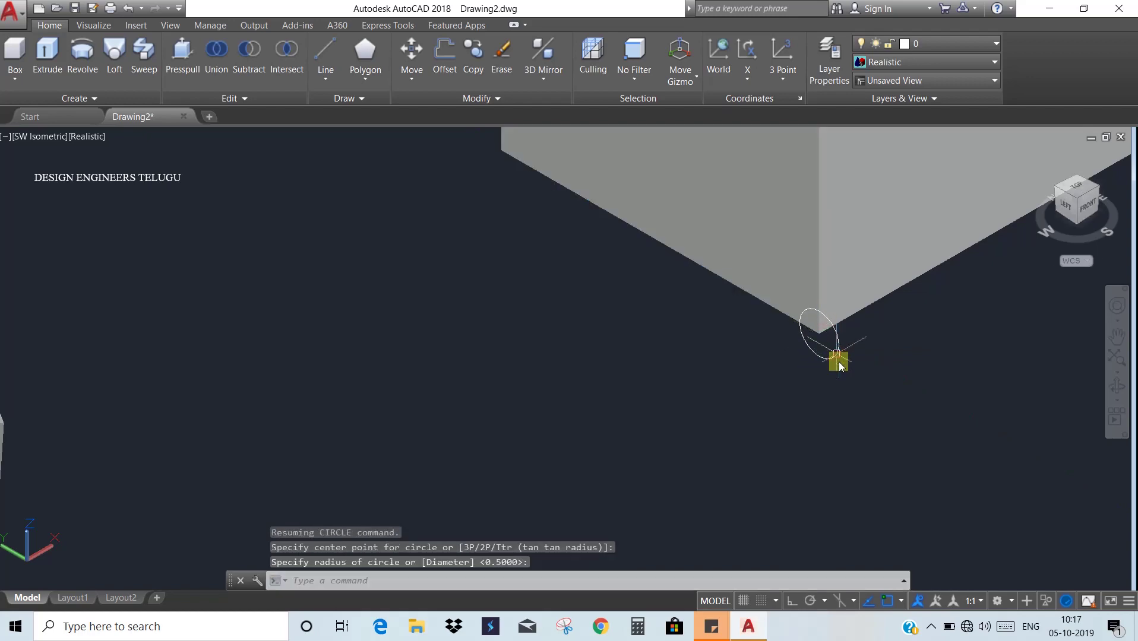
# Step: Sweep the small circle at the block's corner along the five-turn helix to form a solid coil
pyautogui.scroll(-5, 820, 387)
pyautogui.moveTo(819, 431); pyautogui.dragTo(825, 284, button='middle')
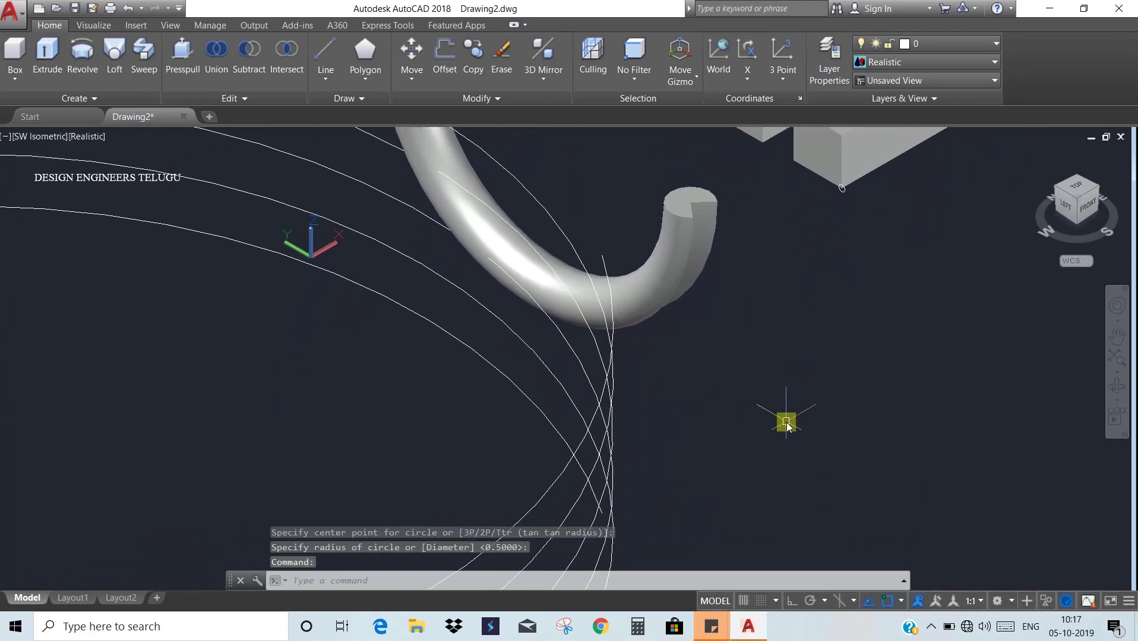
pyautogui.click(145, 67)
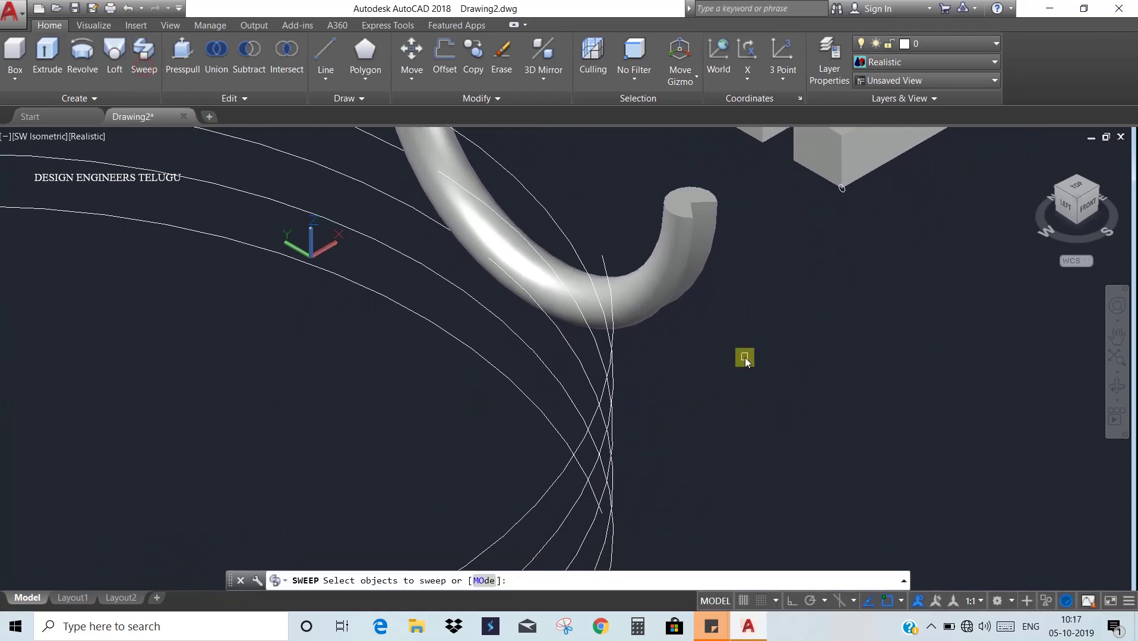
pyautogui.click(844, 190)
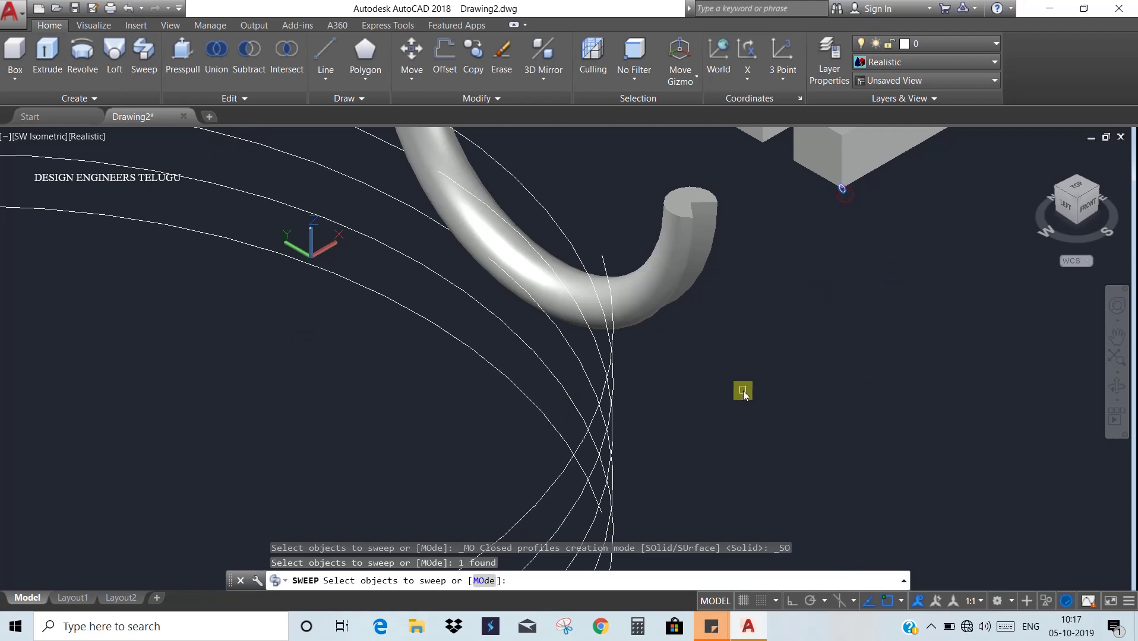
pyautogui.press('Return')
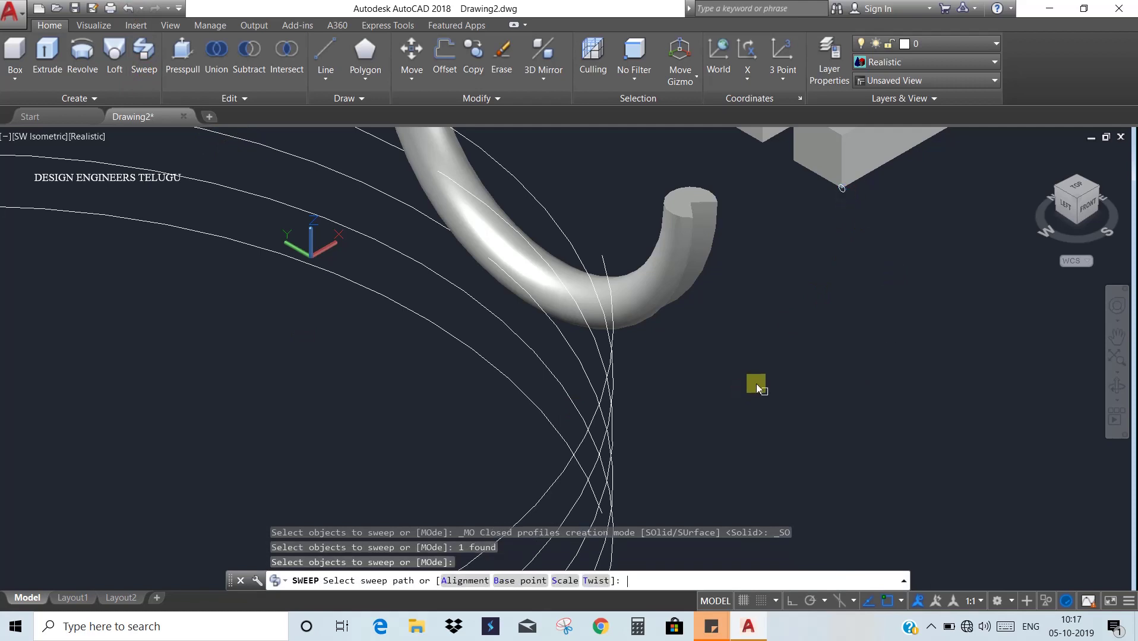
pyautogui.click(608, 399)
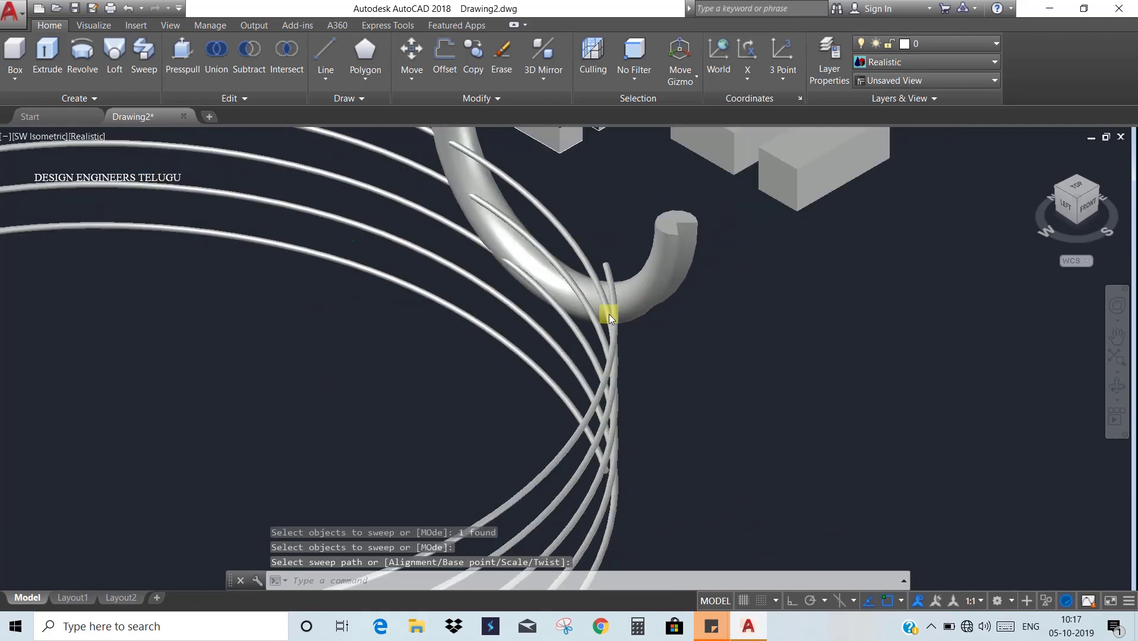
# Step: Examine the swept coil up close and as a whole, including its overlapping turns
pyautogui.scroll(-5, 609, 314)
pyautogui.scroll(5, 228, 397)
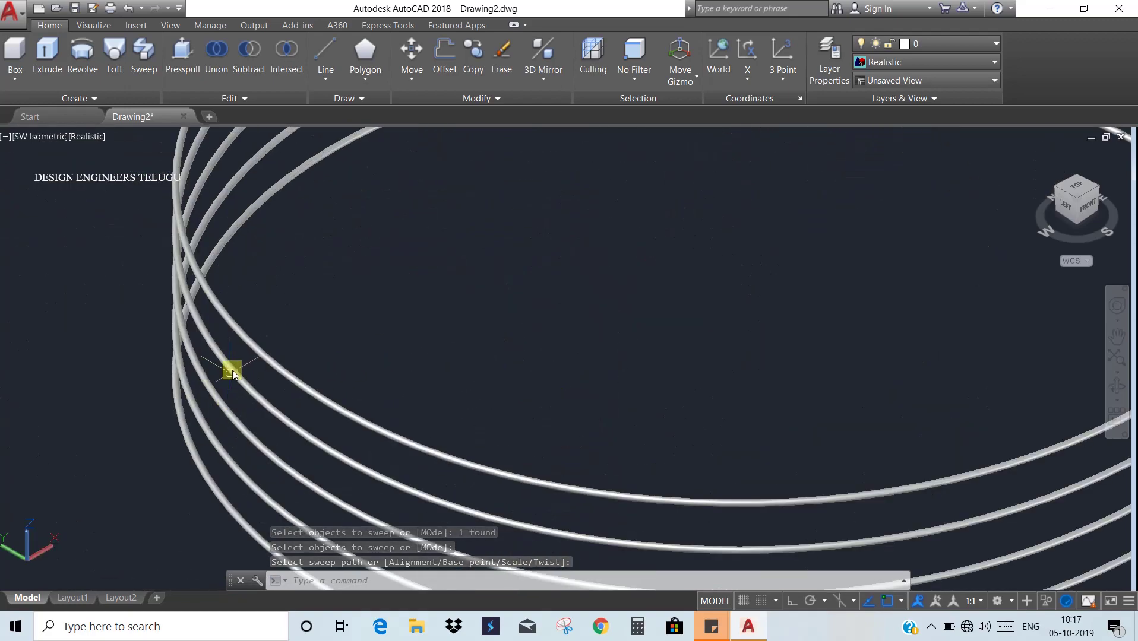
pyautogui.scroll(-5, 227, 396)
pyautogui.scroll(5, 598, 304)
pyautogui.scroll(2, 598, 304)
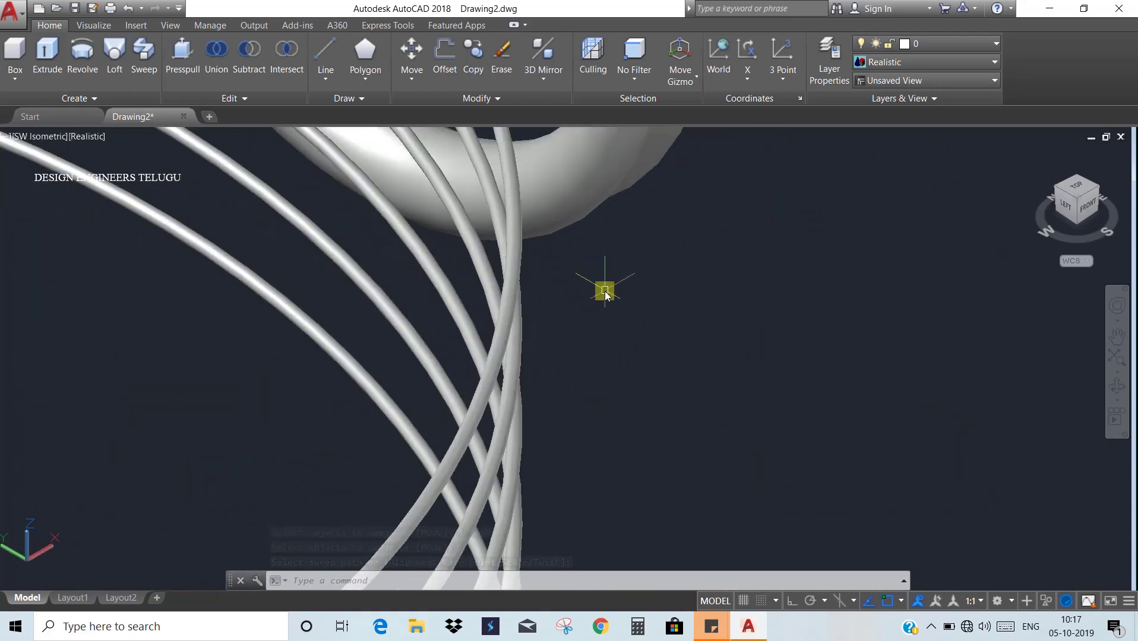
pyautogui.scroll(-5, 508, 297)
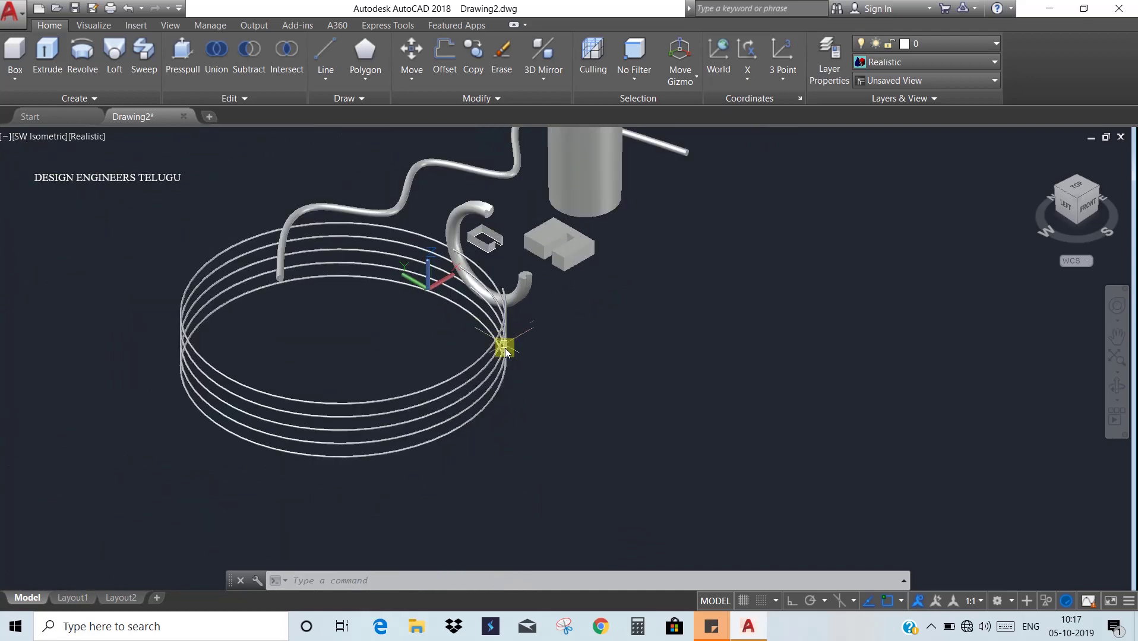
pyautogui.scroll(-1, 655, 363)
pyautogui.moveTo(656, 363); pyautogui.dragTo(544, 401, button='middle')
pyautogui.scroll(5, 601, 380)
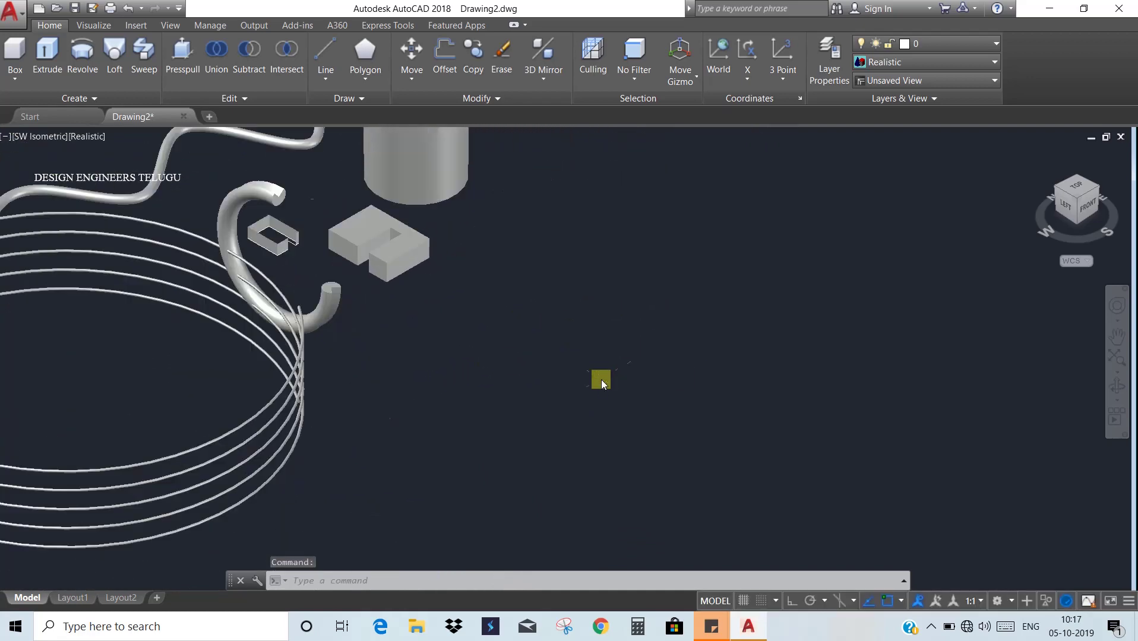
# Step: Start a second helix in the empty space below the notched block with base radius 0.1 and top radius 0.5
pyautogui.moveTo(304, 334); pyautogui.dragTo(467, 419, button='middle')
pyautogui.write('HEl')
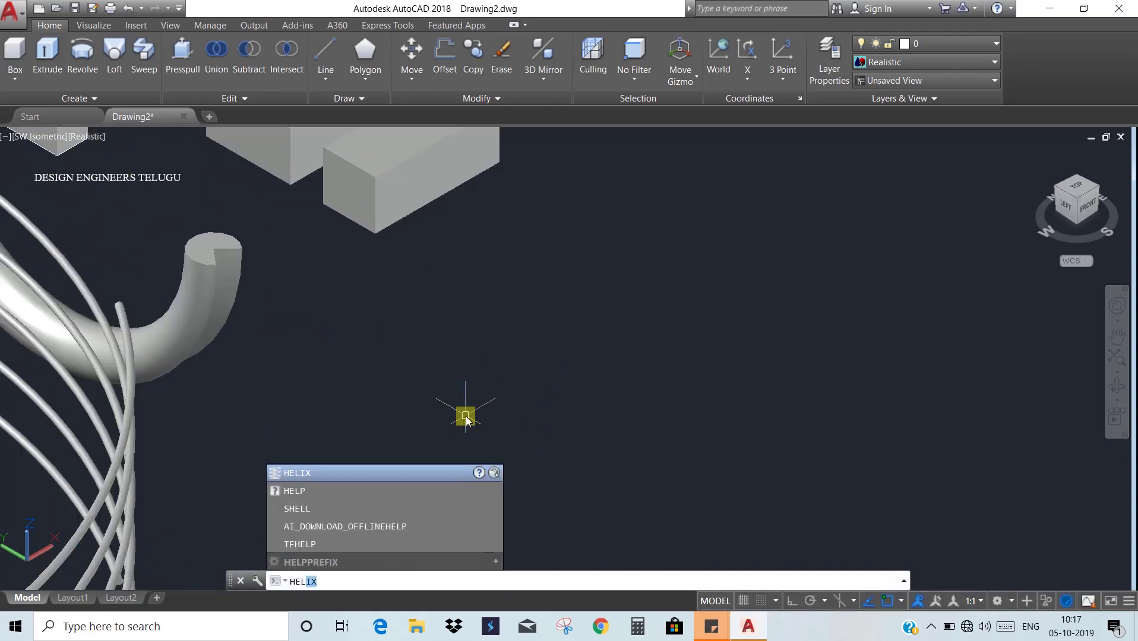
pyautogui.press('Return')
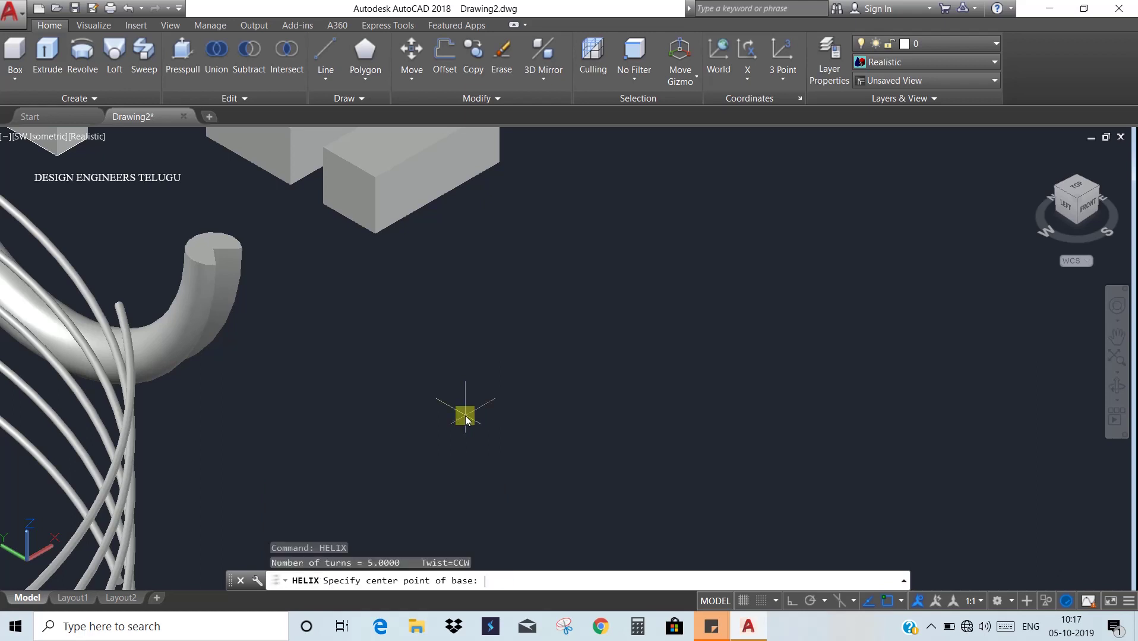
pyautogui.click(421, 359)
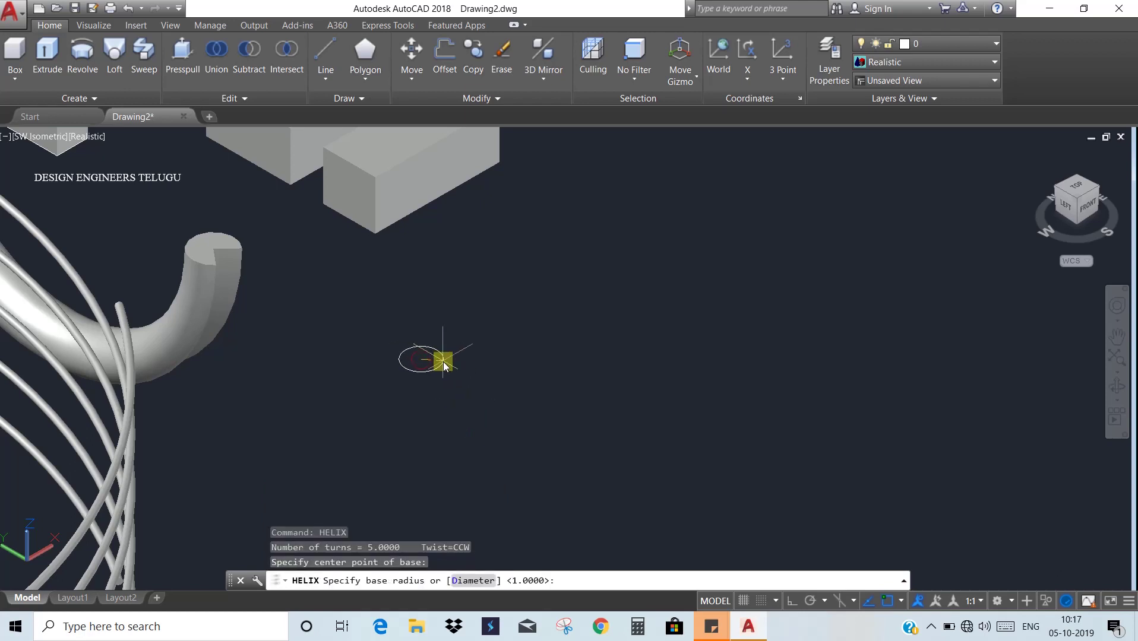
pyautogui.write('0.1')
pyautogui.press('Return')
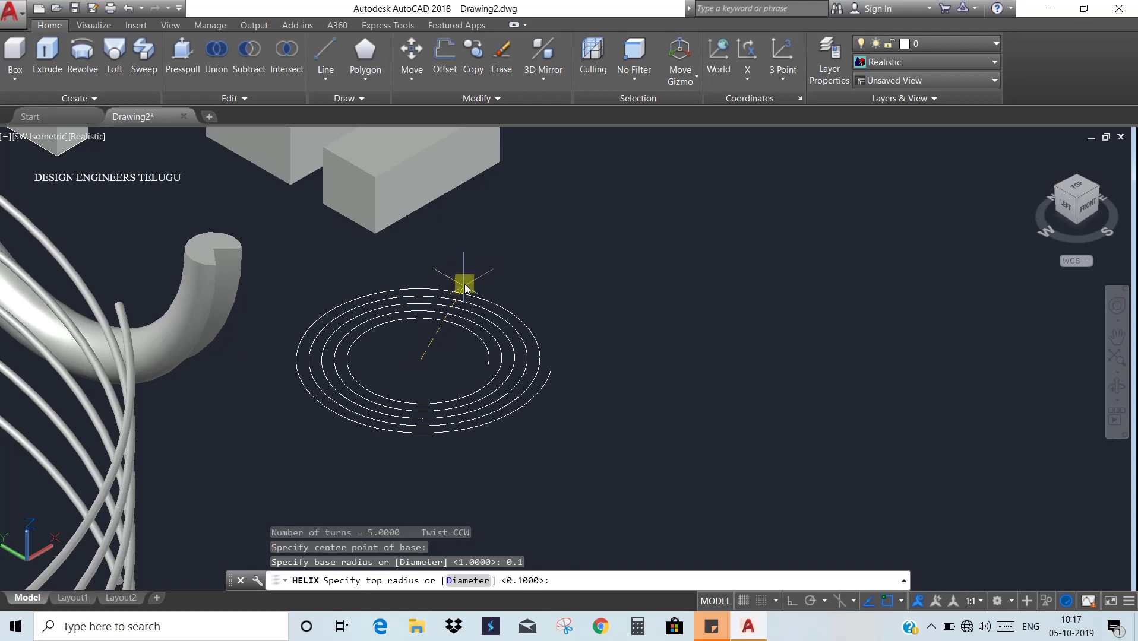
pyautogui.write('0.5')
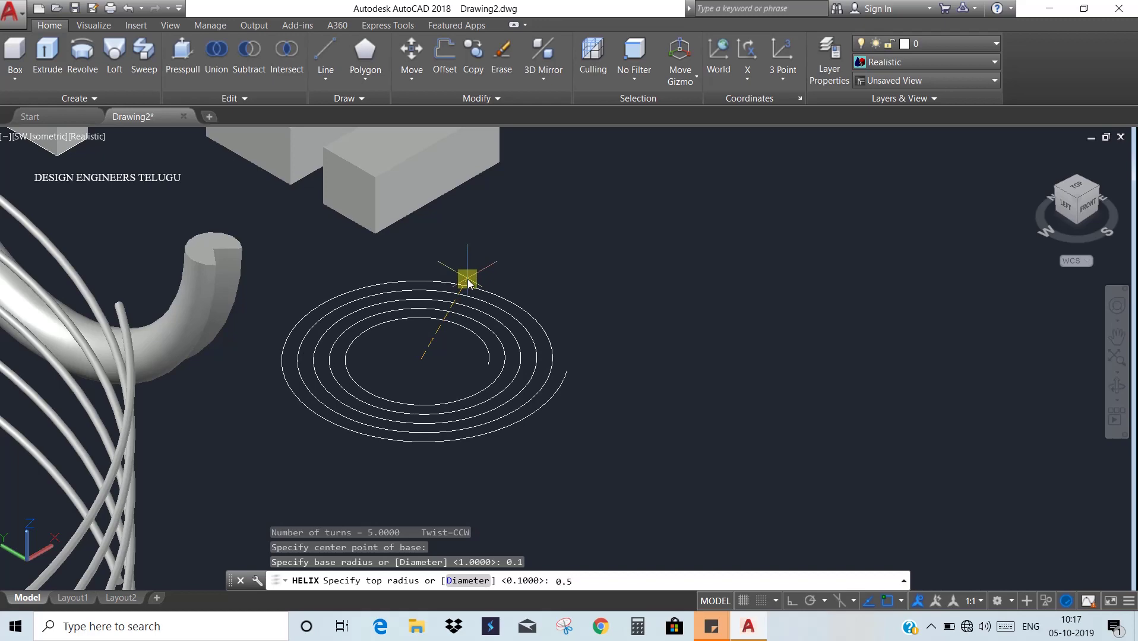
pyautogui.press('Return')
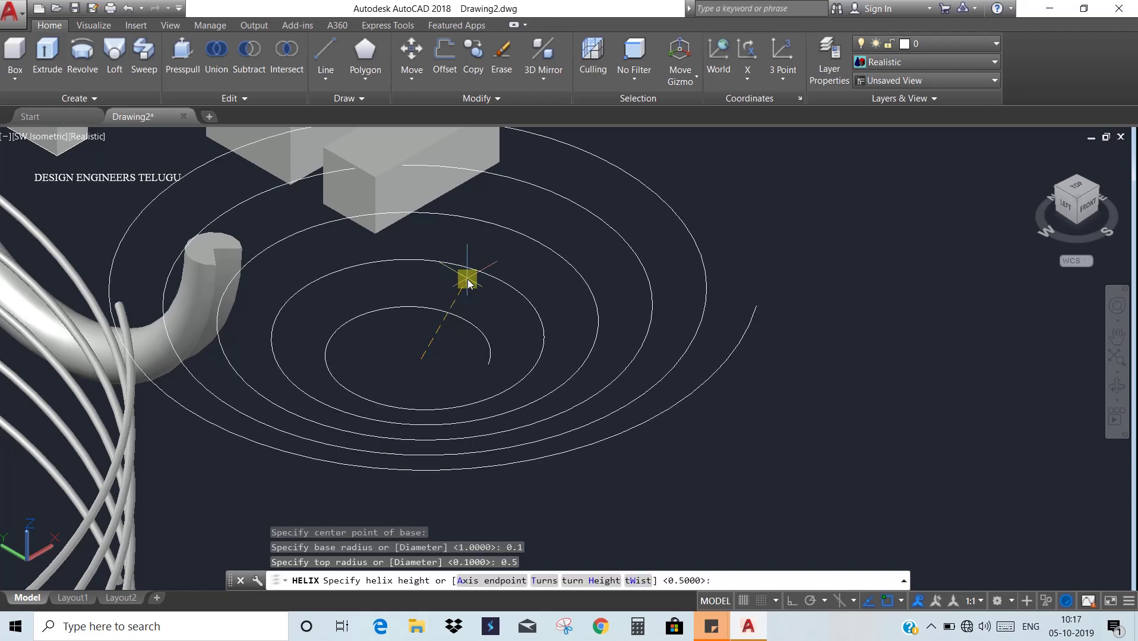
# Step: Try a clockwise (CW) twist direction for the conical helix being drawn below the notched block
pyautogui.keyDown('shift'); pyautogui.moveTo(482, 434); pyautogui.dragTo(500, 287, button='middle'); pyautogui.keyUp('shift')
pyautogui.scroll(-2, 500, 287)
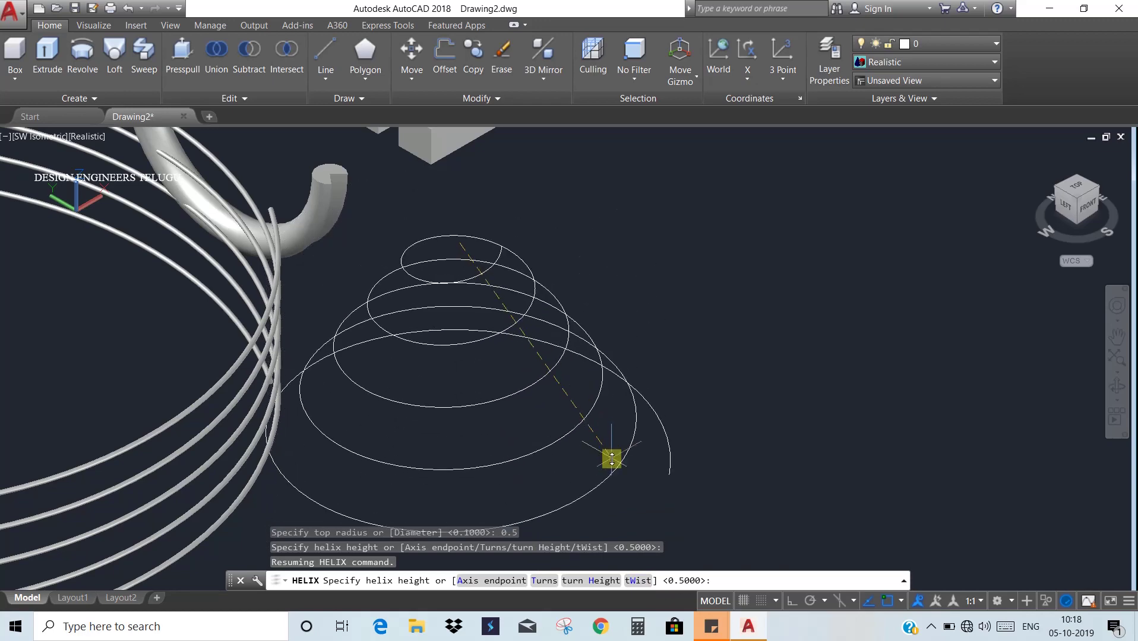
pyautogui.write('W')
pyautogui.press('Return')
pyautogui.write('CW')
pyautogui.press('Return')
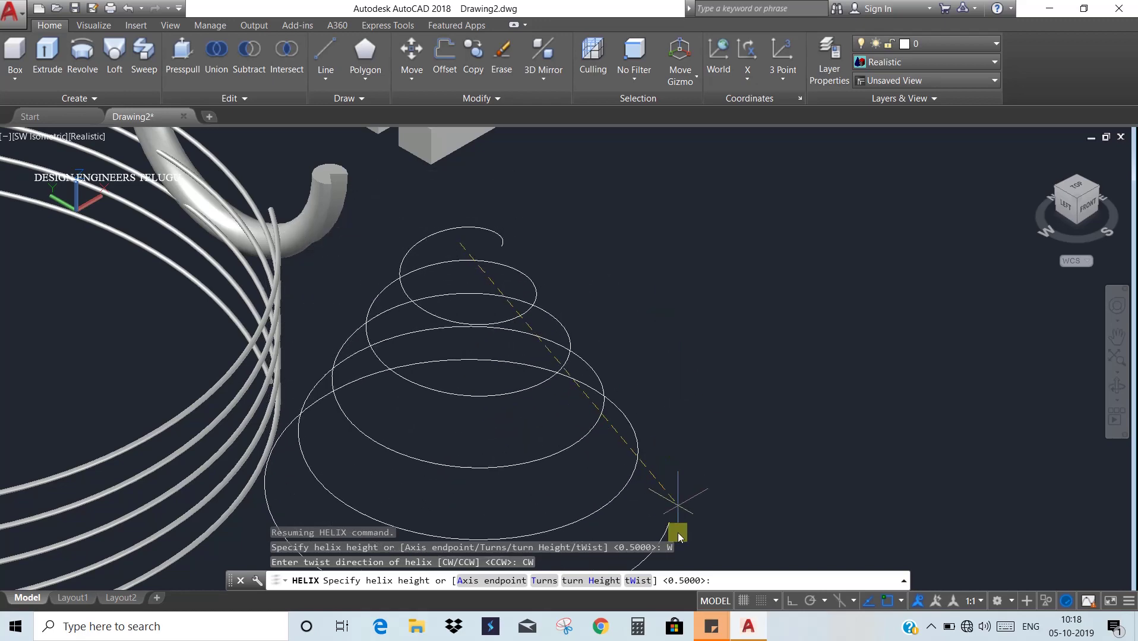
# Step: Set the conical helix's twist direction to counterclockwise (CCW) and finish the helix by picking its height freehand
pyautogui.click(637, 582)
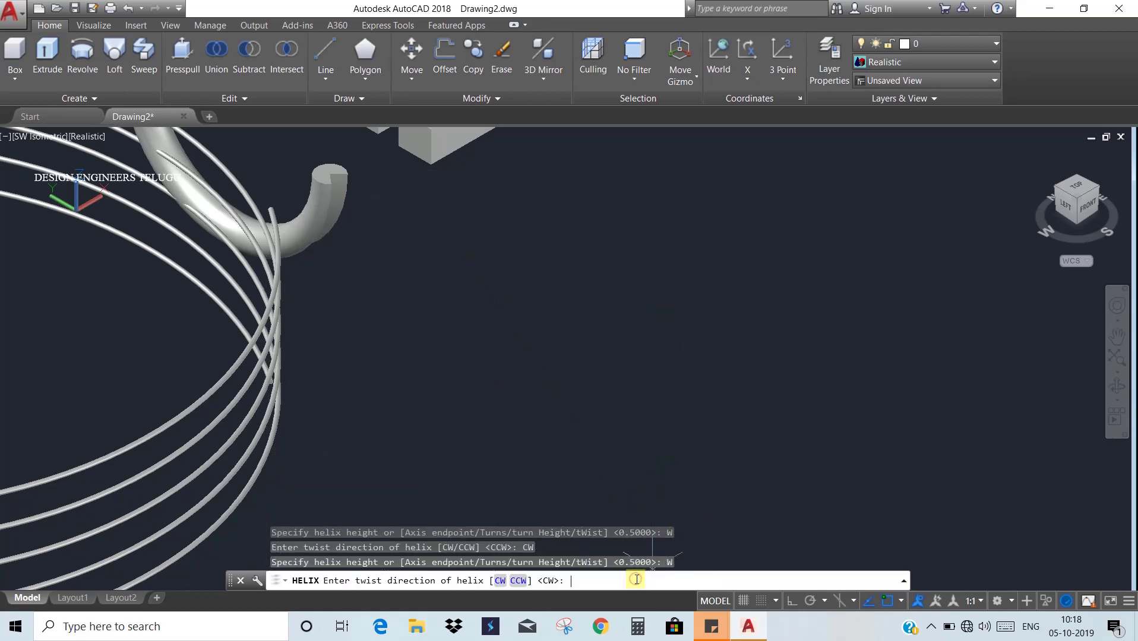
pyautogui.click(519, 582)
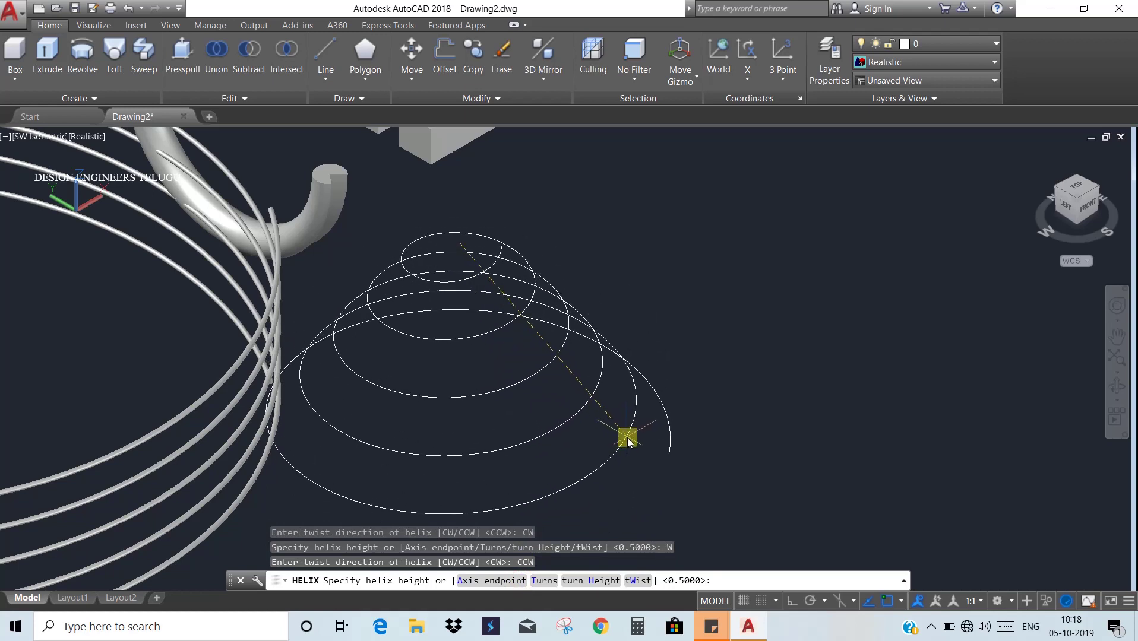
pyautogui.click(614, 413)
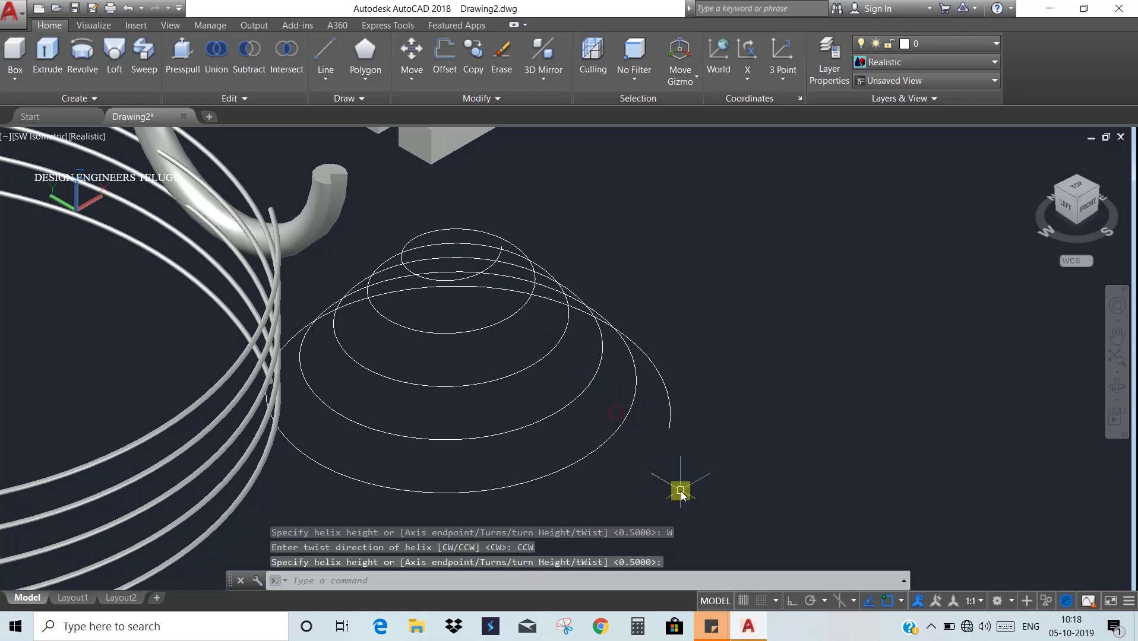
# Step: Draw a small circle of about 0.013 radius near the notched block's lower front corner, aligned to its narrow end face
pyautogui.scroll(-1, 623, 328)
pyautogui.scroll(2, 645, 361)
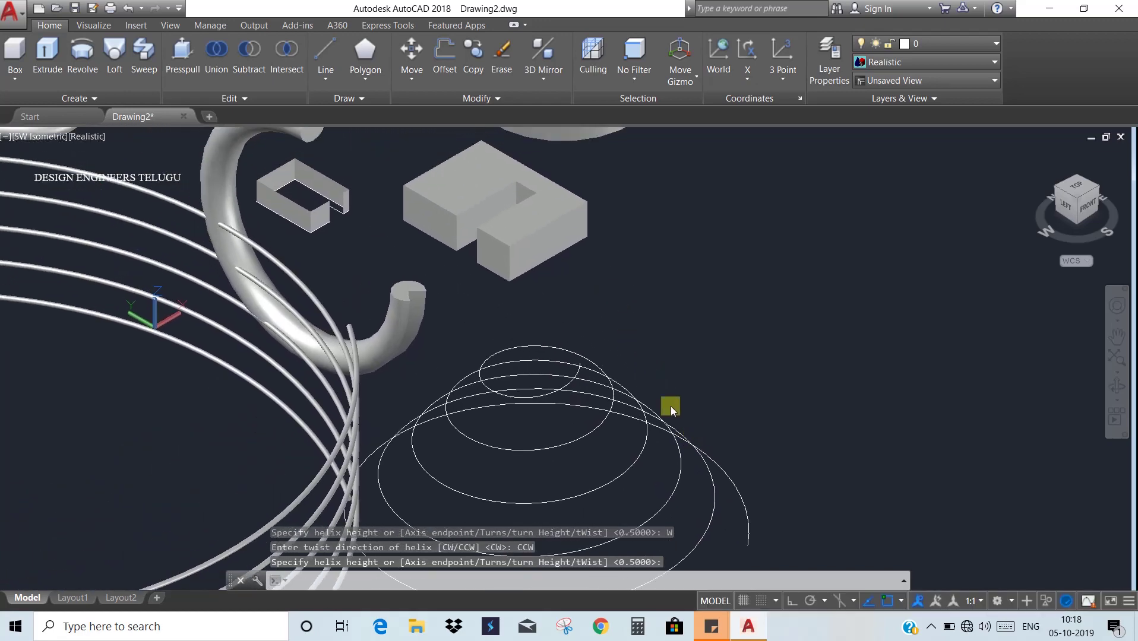
pyautogui.scroll(3, 475, 274)
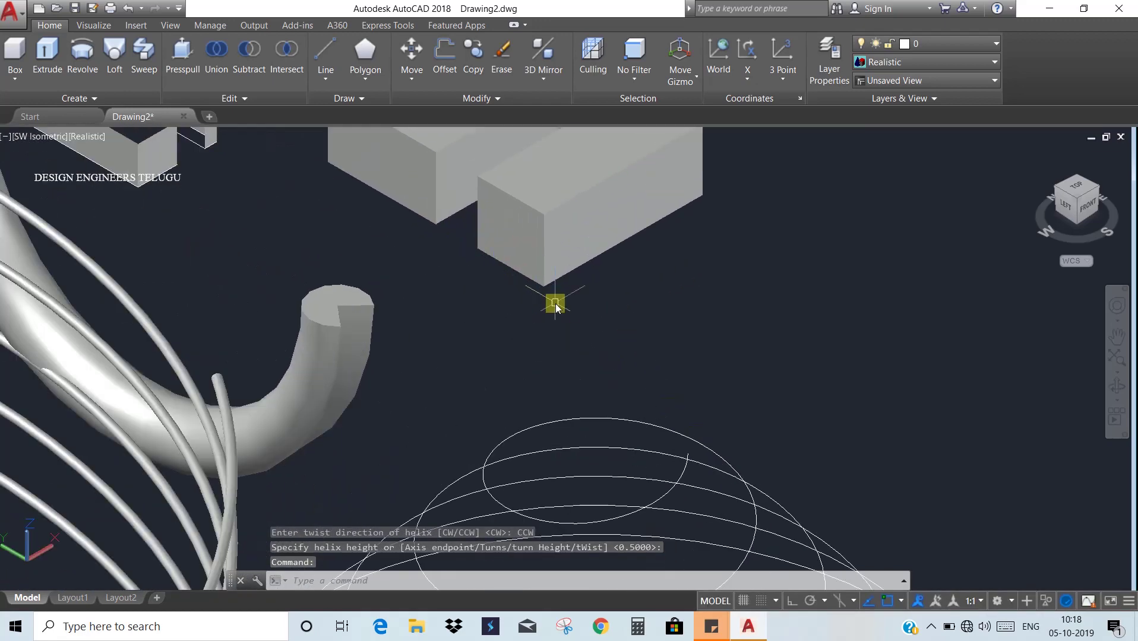
pyautogui.write('c')
pyautogui.press('Return')
pyautogui.scroll(3, 553, 306)
pyautogui.scroll(1, 550, 300)
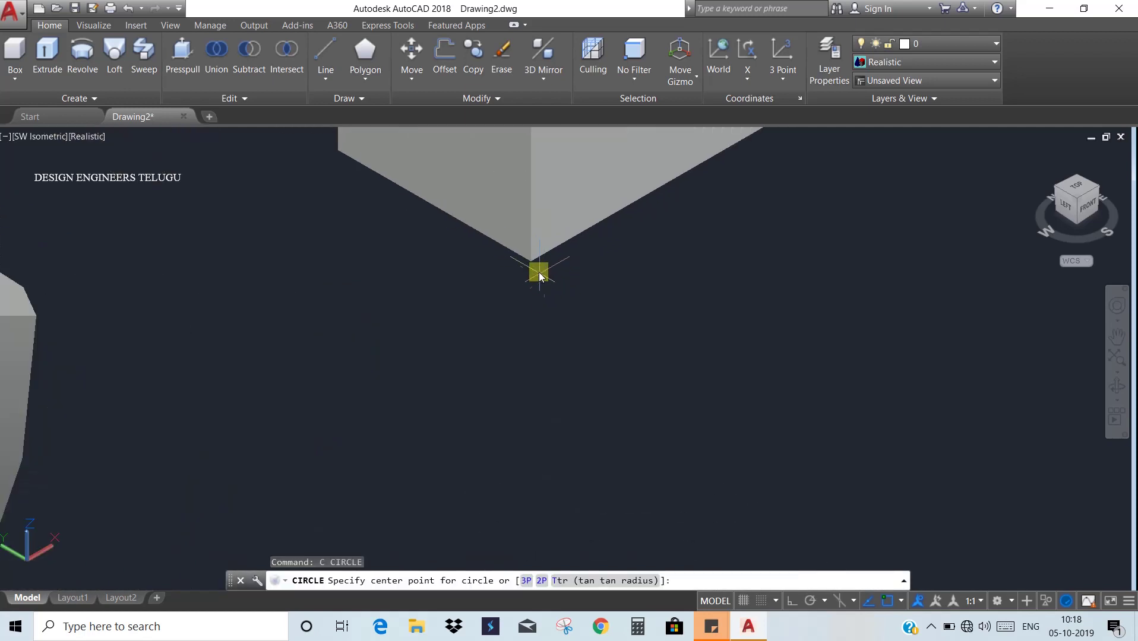
pyautogui.click(522, 245)
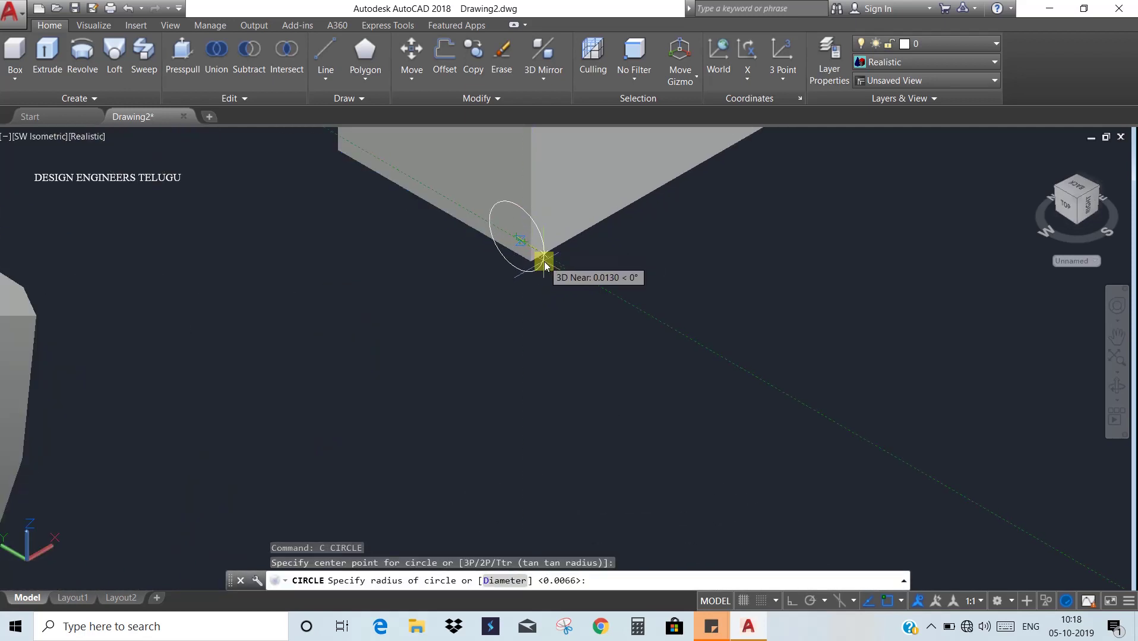
pyautogui.click(544, 263)
# Step: Sweep the small circle at the block's corner along the conical helix to form a solid tapered coil
pyautogui.scroll(-3, 628, 291)
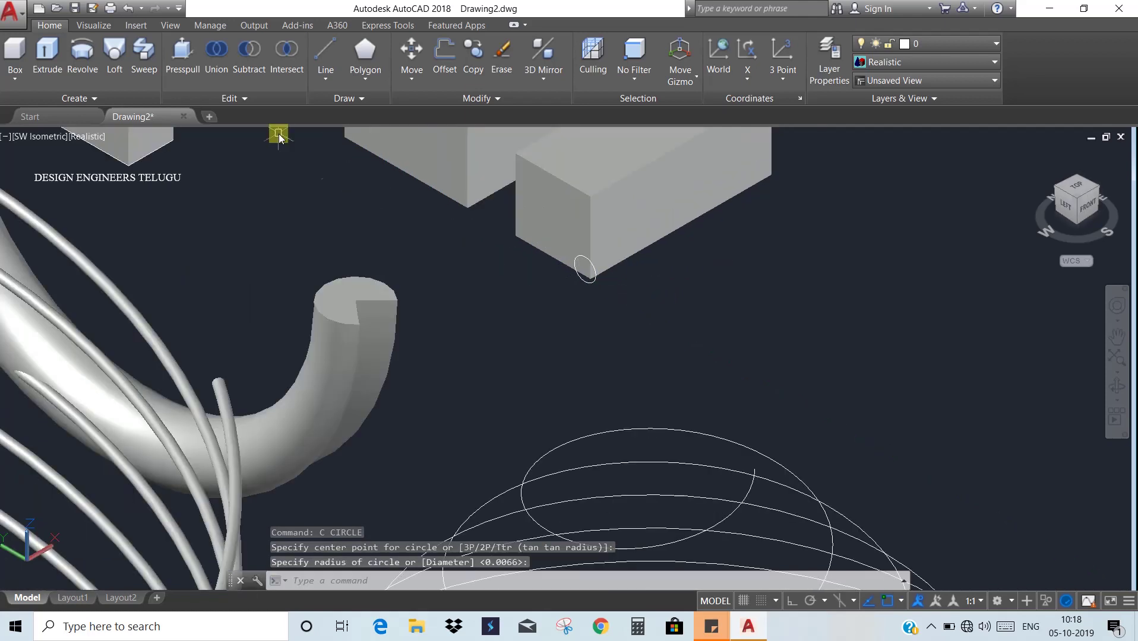
pyautogui.click(154, 58)
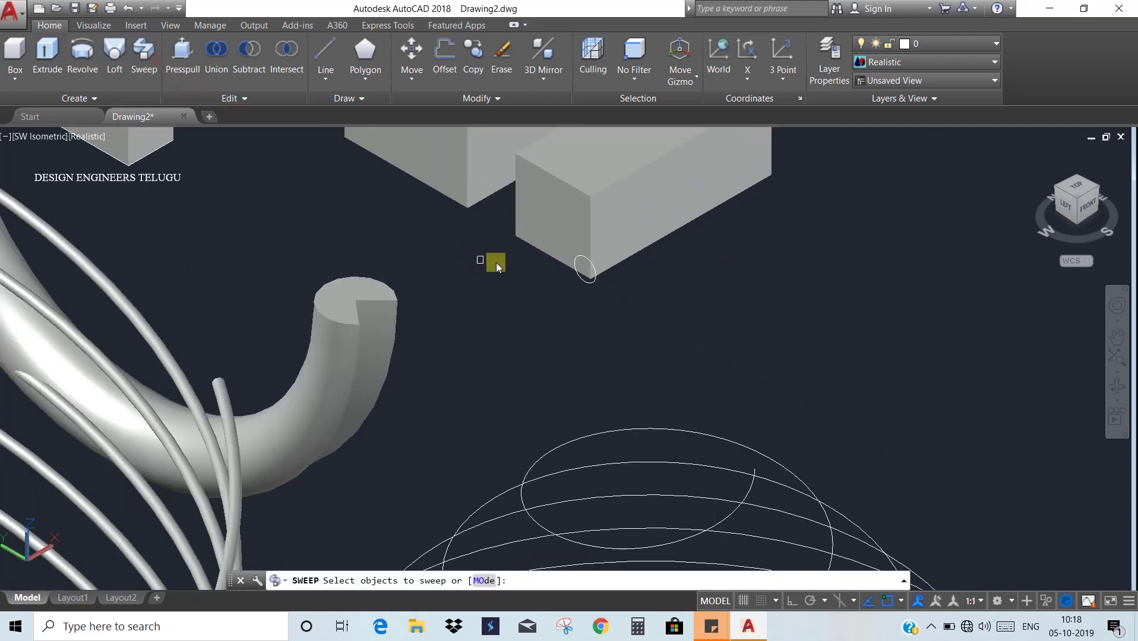
pyautogui.click(587, 282)
pyautogui.press('Return')
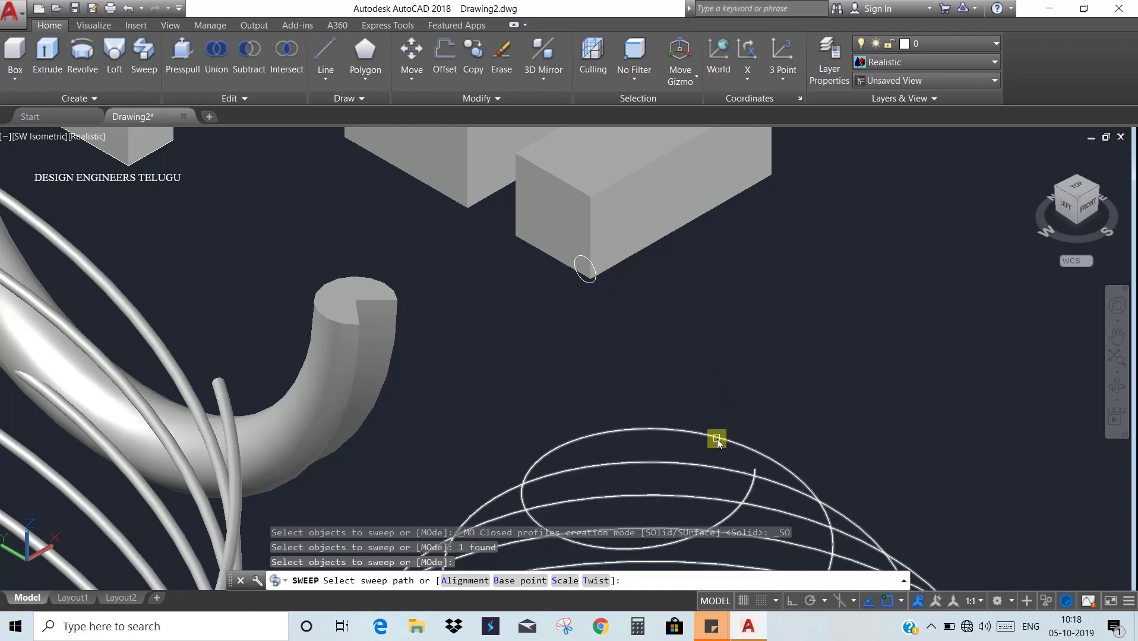
pyautogui.click(724, 409)
pyautogui.scroll(1, 704, 370)
pyautogui.scroll(-3, 705, 373)
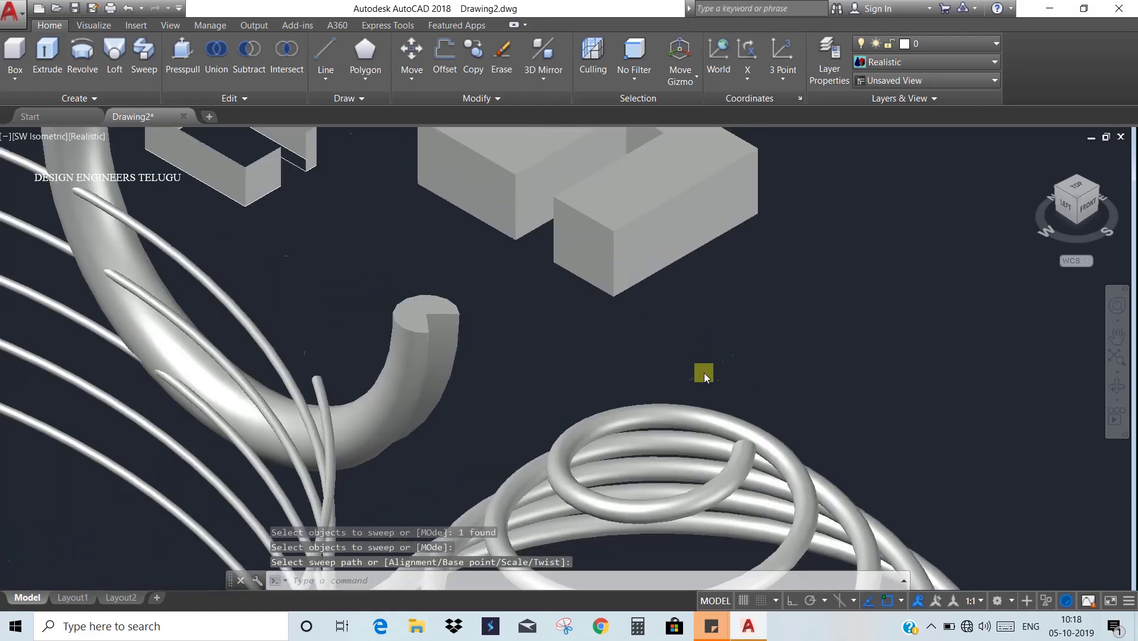
pyautogui.scroll(4, 736, 462)
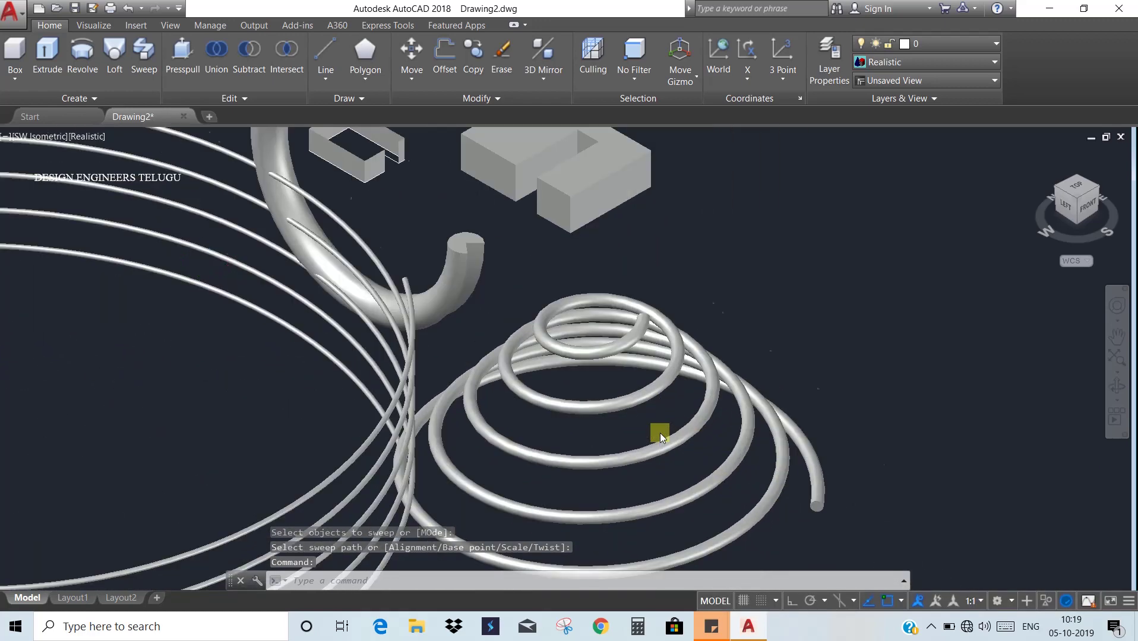